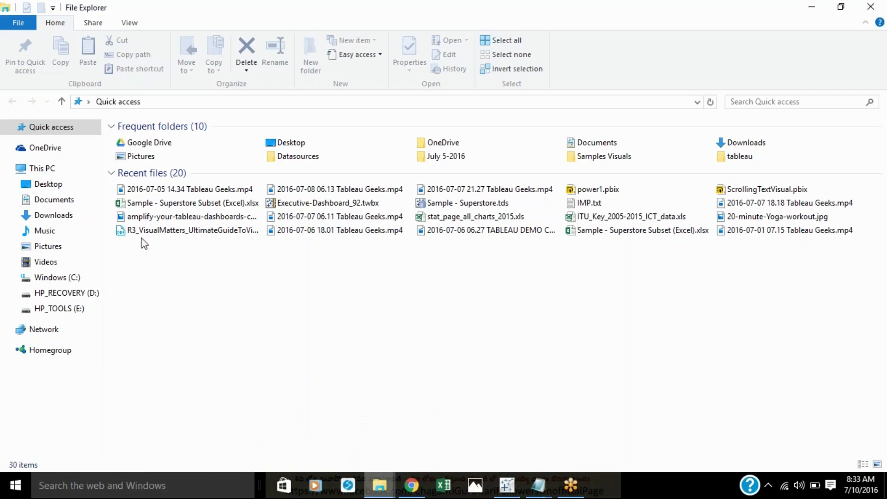
Step: Open the workbook Sample - Superstore Subset (Excel).xlsx from the Desktop folder and dismiss the Office activation wizard
left_click(53, 184)
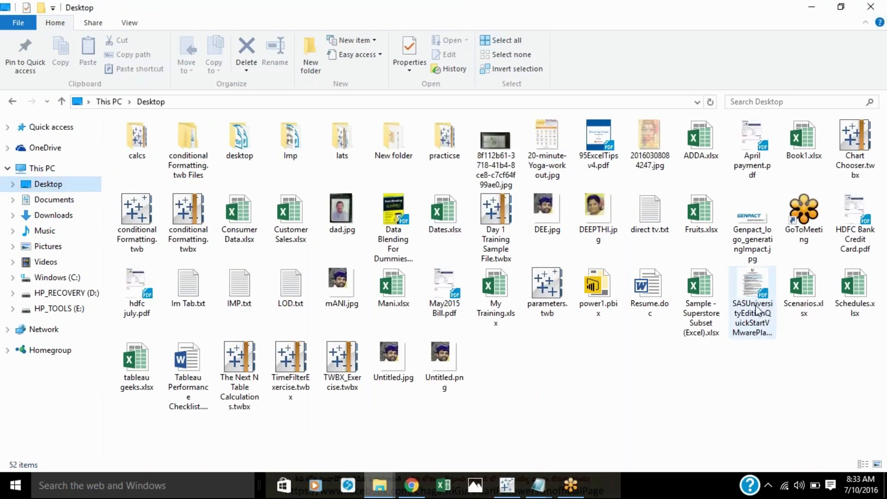
left_click(710, 311)
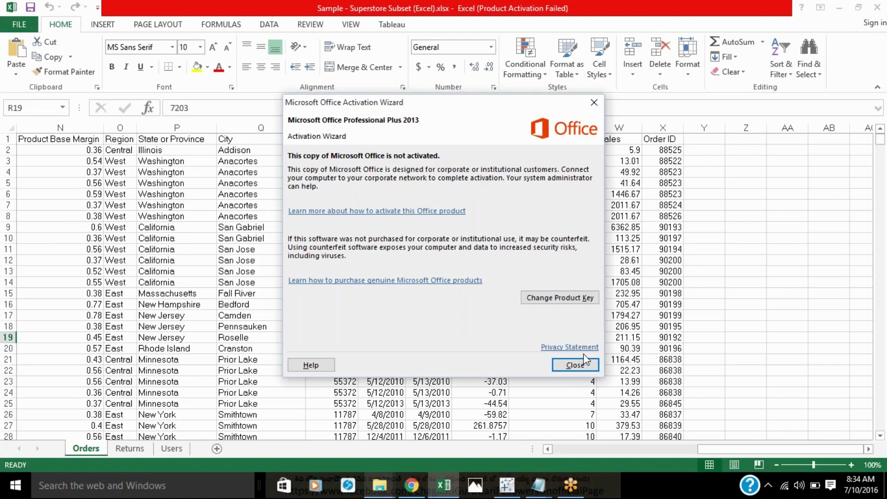
left_click(575, 365)
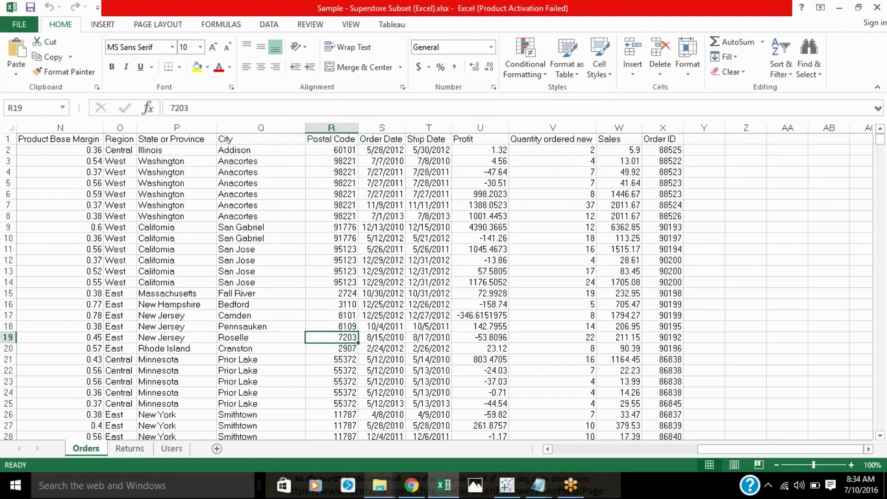
Step: Examine the first columns of the Orders sheet along row 14, between Row ID and Product Category
key("ctrl+Home")
left_click(482, 284)
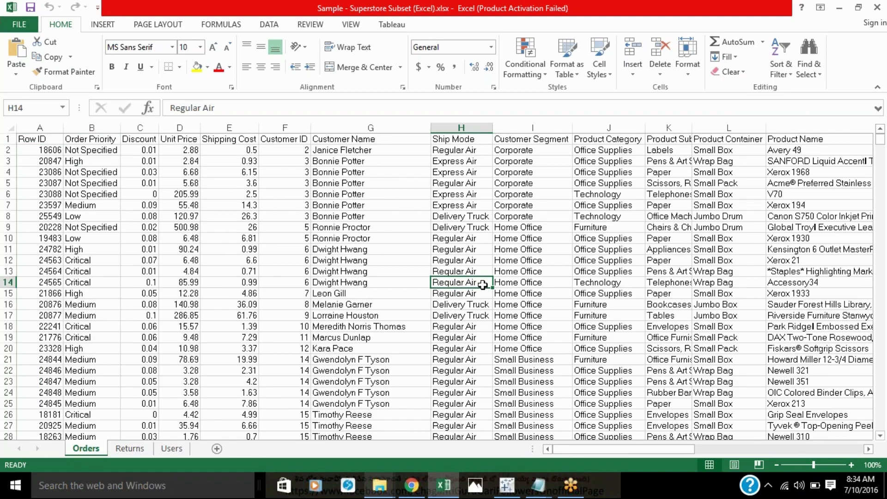
key("Right")
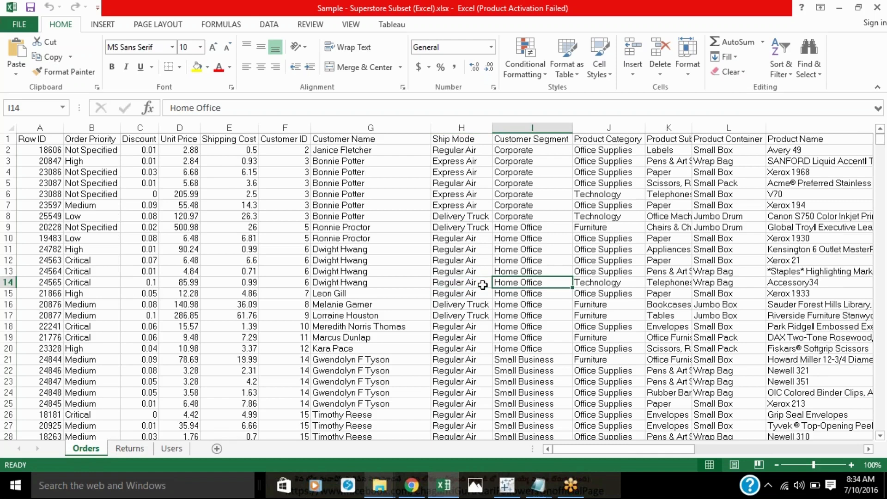
key("Left")
key("Right")
key("Right")
key("Right")
key("Left")
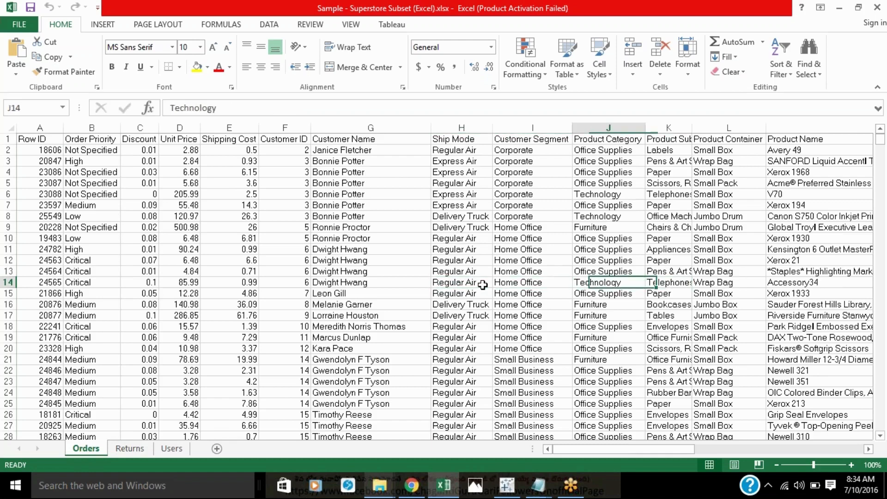
key("Left")
key("Left")
key("Left")
key("Left")
key("Left")
key("Left")
key("Left")
key("Left")
key("Left")
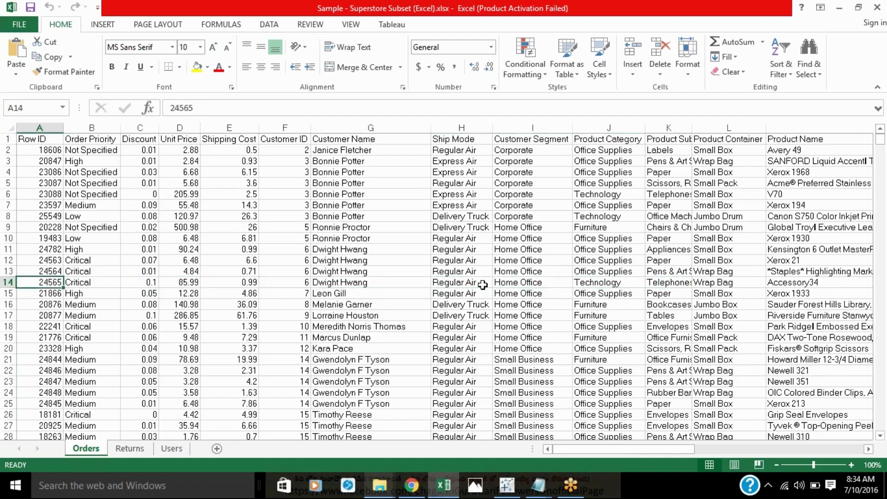
left_click(872, 465)
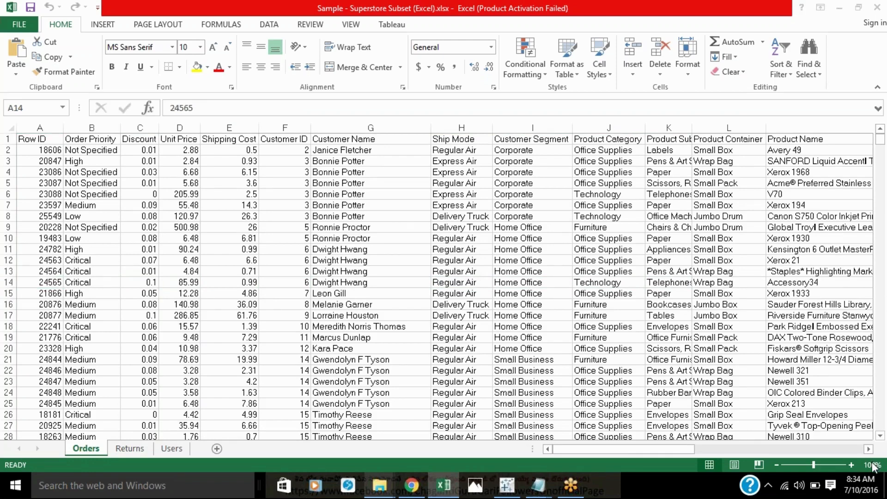
key("Escape")
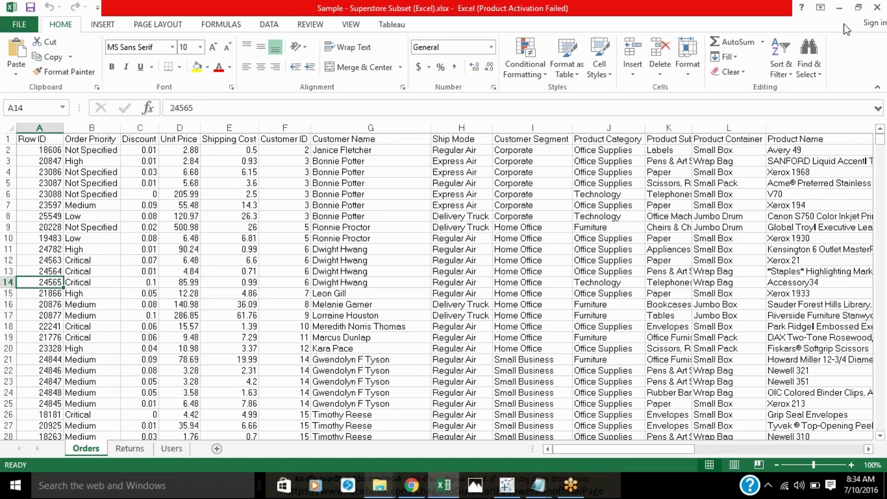
left_click(865, 28)
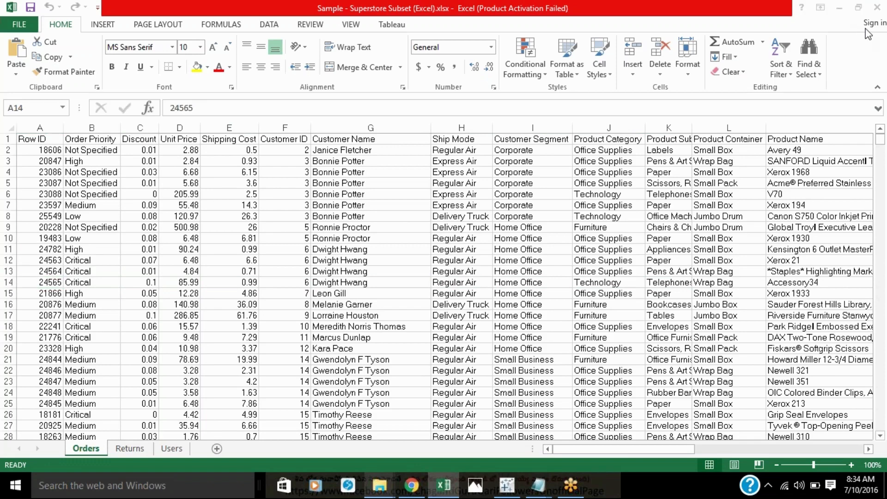
key("Escape")
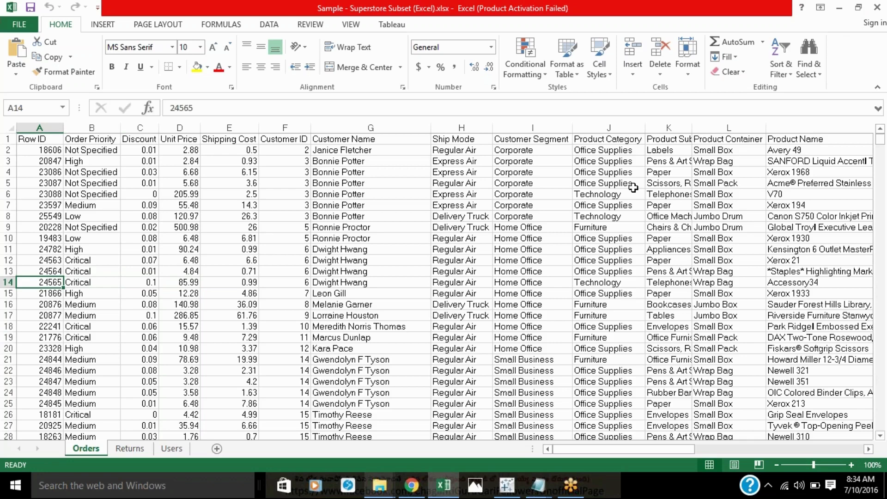
Step: Examine the customer, shipping and product fields of the Orders sheet along row 14, as far as Product Base Margin
key("Right")
key("Right")
key("Right")
key("Right")
key("Right")
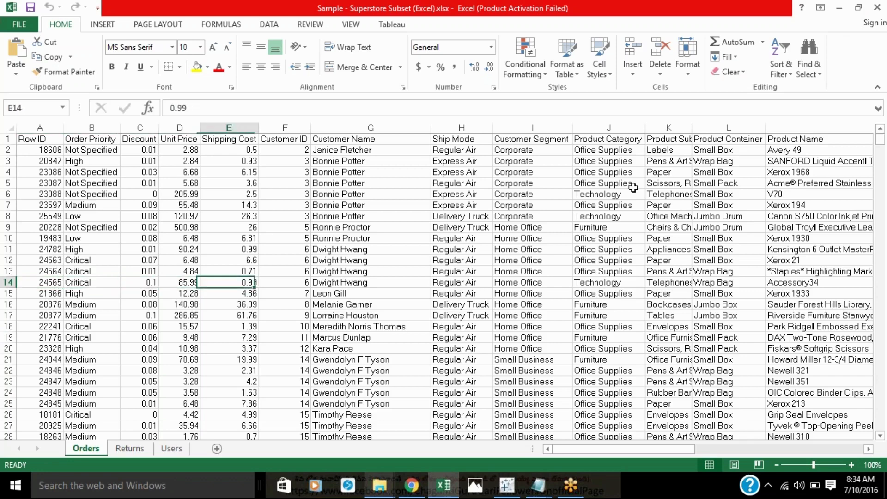
key("Right")
key("Right")
key("Right")
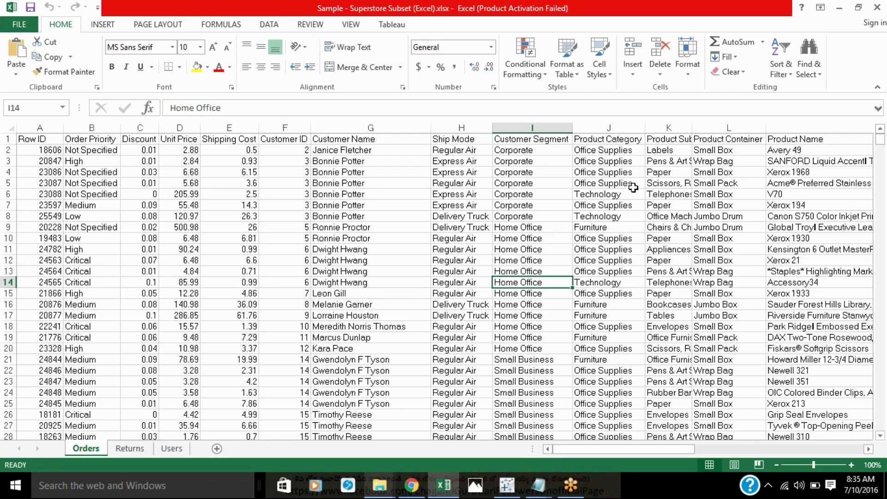
key("Left")
key("Left")
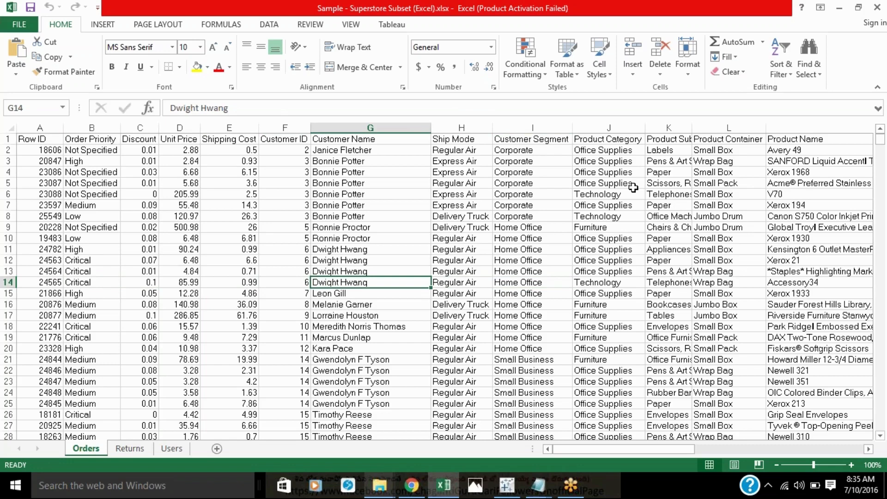
key("Left")
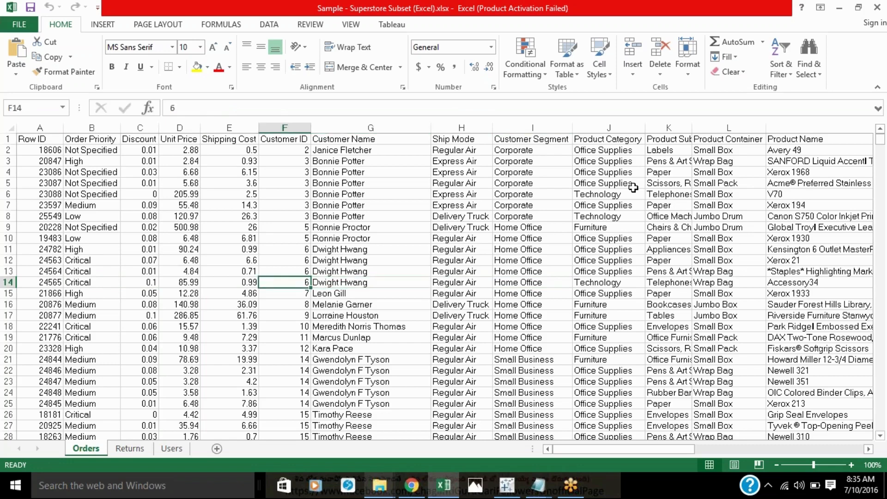
key("Left")
key("Left")
key("Left")
key("Right")
key("Right")
key("Right")
key("Right")
key("Right")
key("Right")
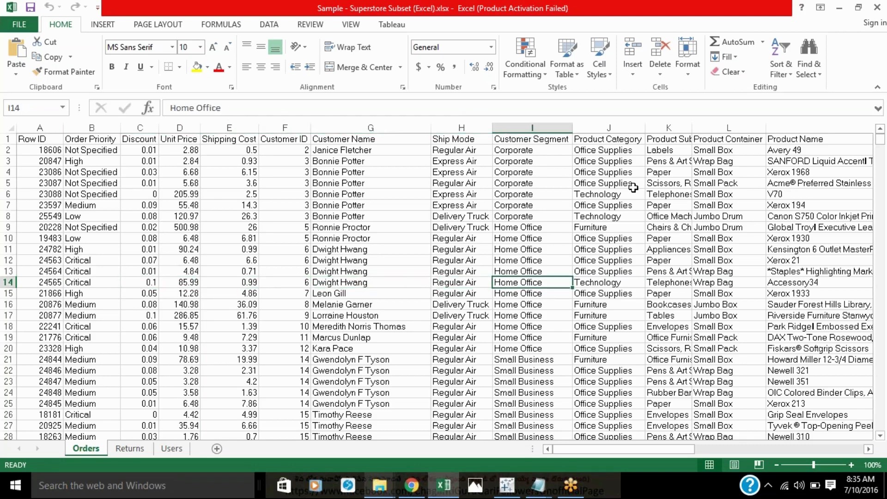
key("Right")
key("Right")
key("Right")
key("Right")
key("Right")
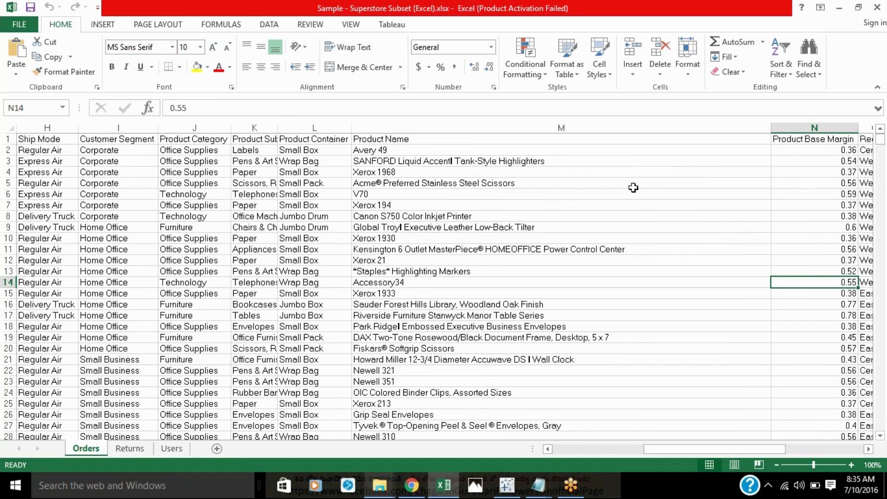
Step: Go back to Row ID and review all the Orders columns along row 14 as far as Sales
key("Left")
key("Left")
key("Left")
key("Left")
key("Left")
key("Left")
key("Left")
key("Left")
key("Left")
key("Left")
key("Left")
key("Left")
key("Left")
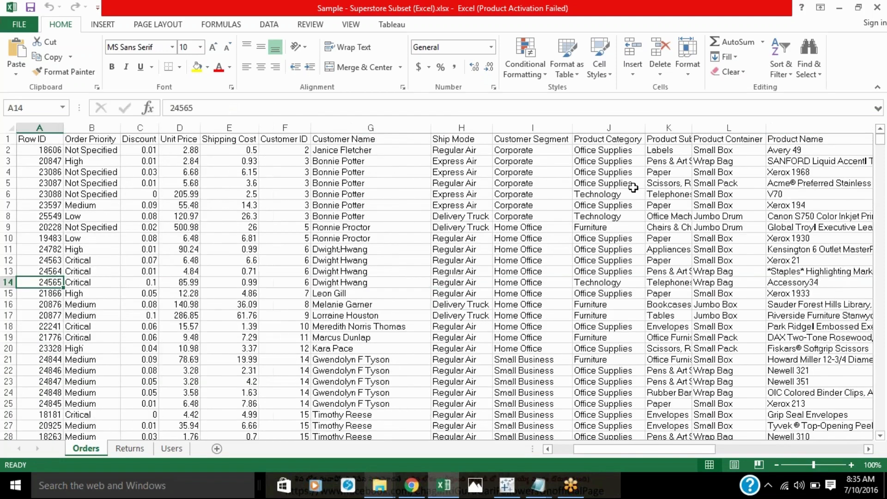
key("Right")
key("Right")
key("Right")
key("Right")
key("Right")
key("Right")
key("Right")
key("Right")
key("Right")
key("Right")
key("Right")
key("Right")
key("Right")
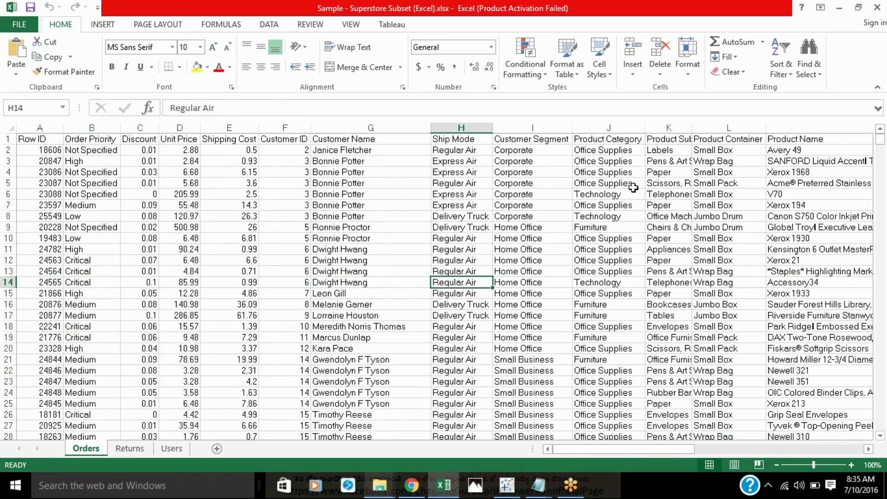
key("Right")
key("Right")
key("Right")
key("Right")
key("Right")
key("Right")
key("Right")
key("Right")
key("Right")
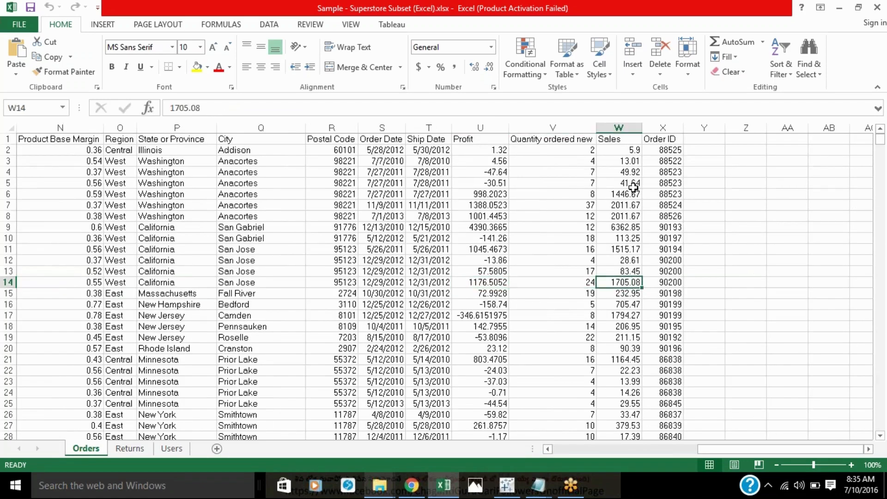
Step: Examine the Orders columns between Postal Code and Quantity ordered new, and return to the Row ID column
key("Left")
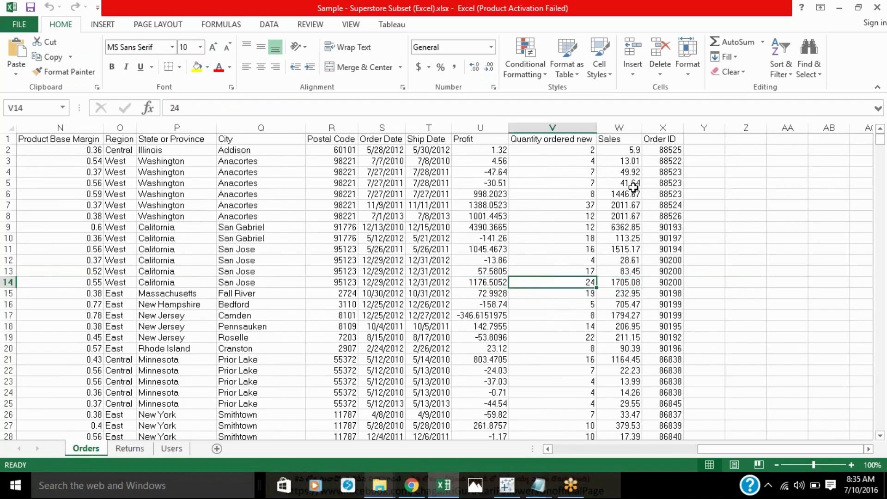
key("Left")
key("Left")
key("Left")
key("Left")
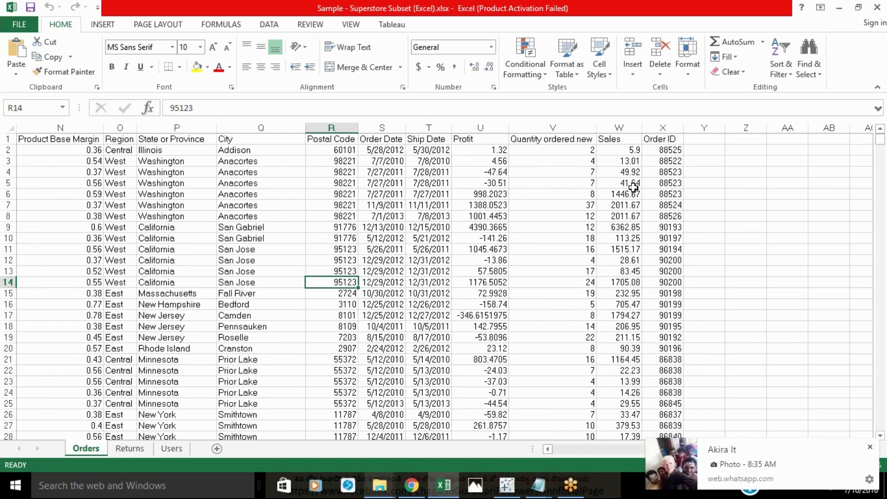
key("Right")
key("Right")
key("Right")
key("Right")
key("Right")
key("Right")
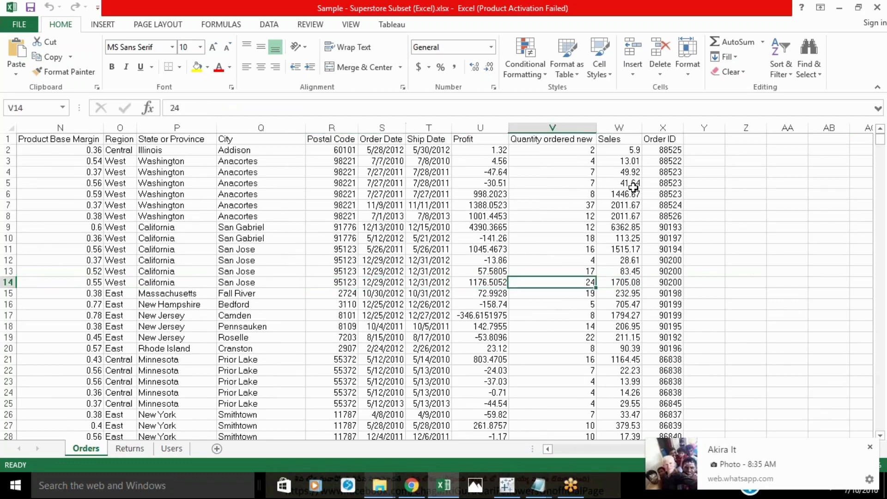
key("Left")
key("Left")
key("Left")
key("Left")
key("Left")
key("Left")
key("Left")
key("Left")
key("Left")
key("Left")
key("Left")
key("Left")
key("Left")
key("Left")
key("Left")
key("Left")
key("Left")
key("Left")
key("Left")
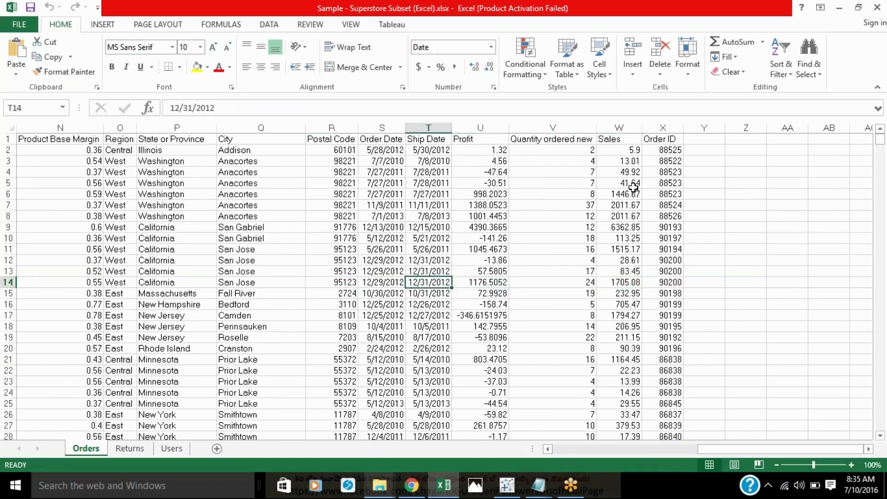
key("Left")
key("Left")
key("Left")
key("Left")
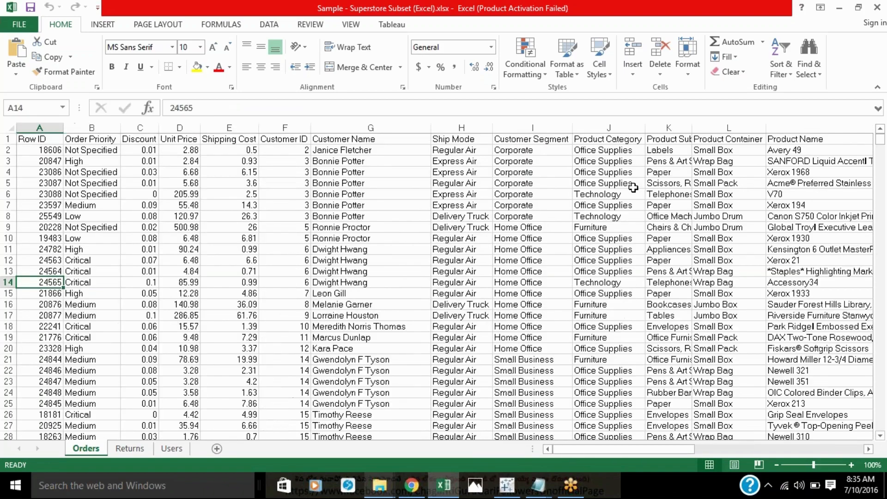
left_click(870, 465)
left_click(750, 304)
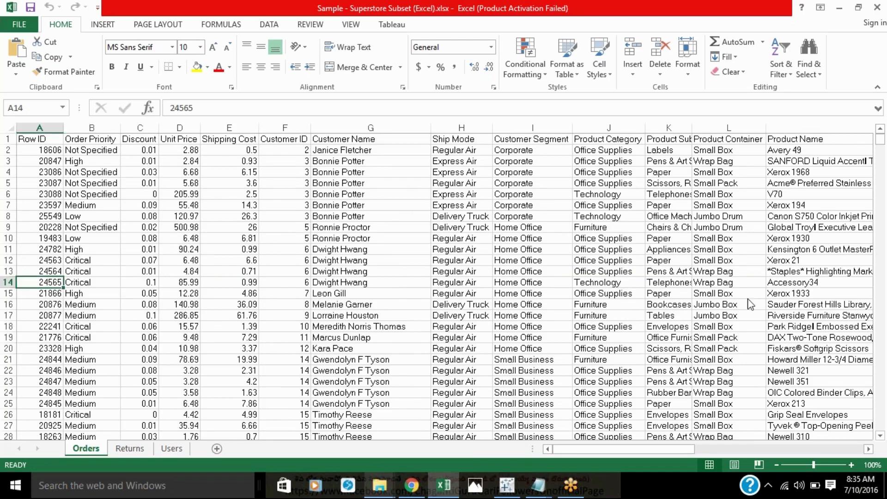
left_click(722, 415)
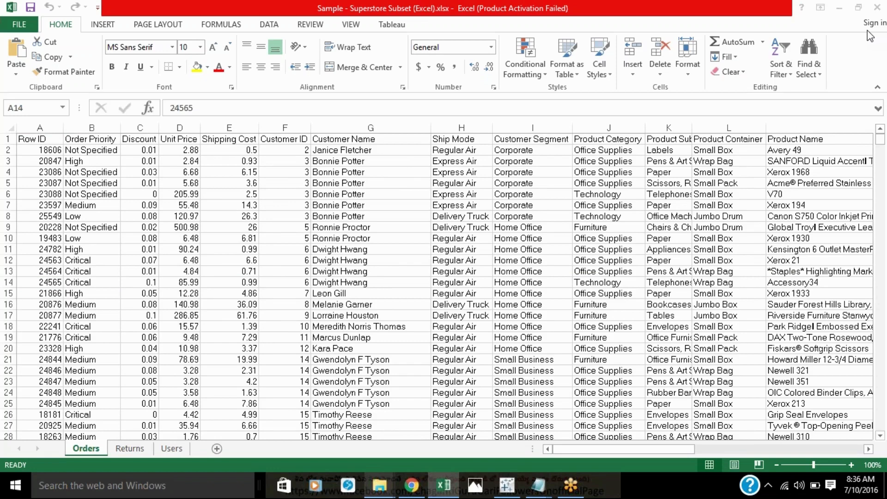
Step: Review the column headers of the Orders sheet from Row ID across to Profit
left_click(370, 194)
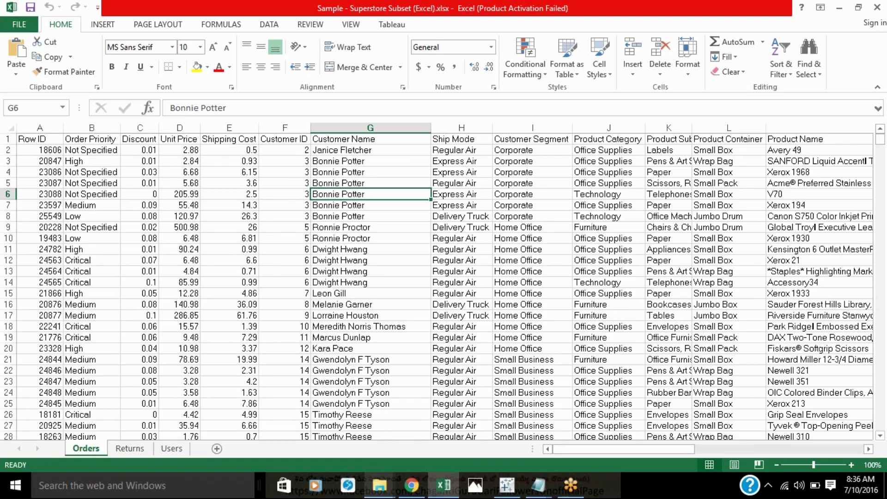
left_click(40, 140)
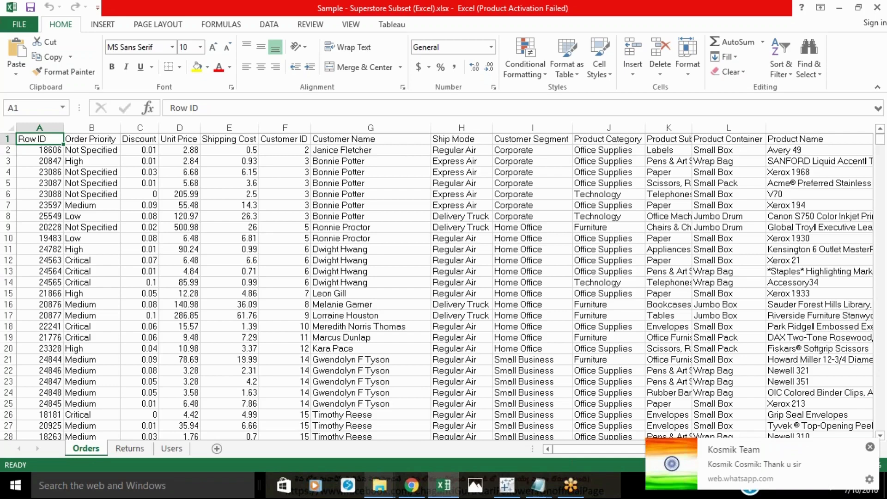
key("Right")
key("Right")
key("Right")
key("Right")
key("Right")
key("Right")
key("Right")
key("Right")
key("Right")
key("Right")
key("Right")
key("Right")
key("Right")
key("Right")
key("Right")
key("Right")
key("Right")
key("Right")
key("Right")
key("Right")
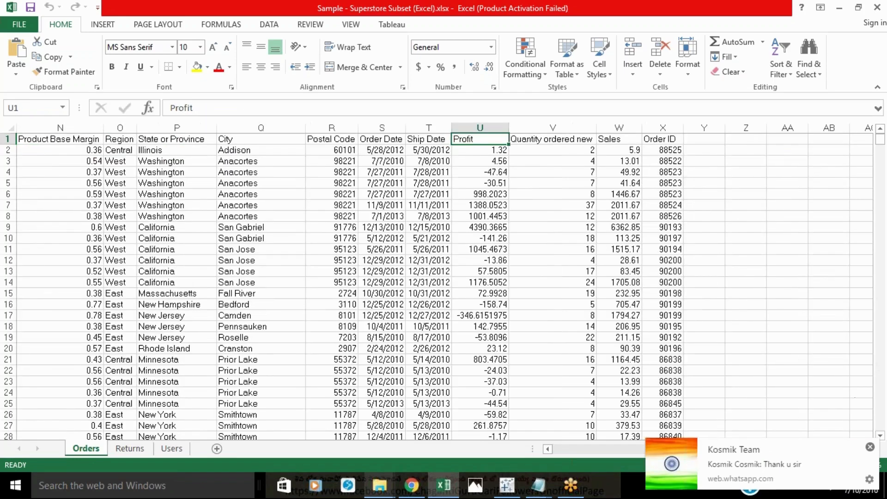
Step: Switch to Tableau, close the Sample - Superstore data source together with its sheets, and show the start page
left_click(507, 485)
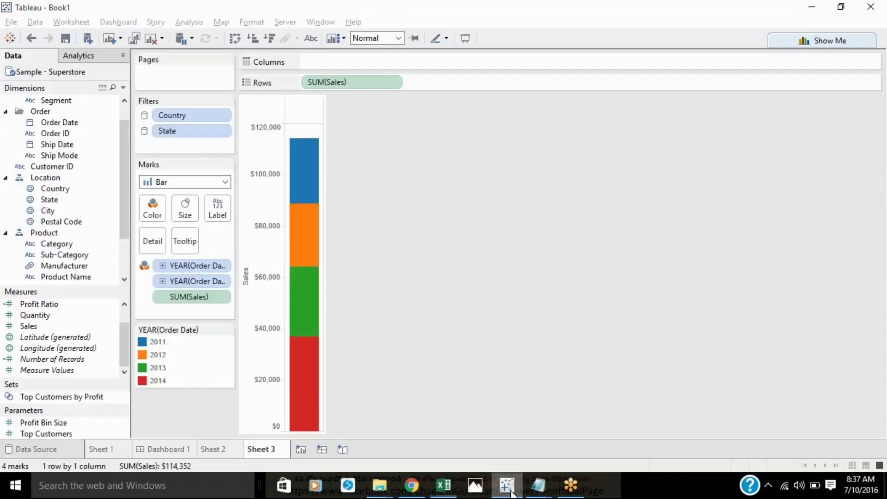
right_click(27, 73)
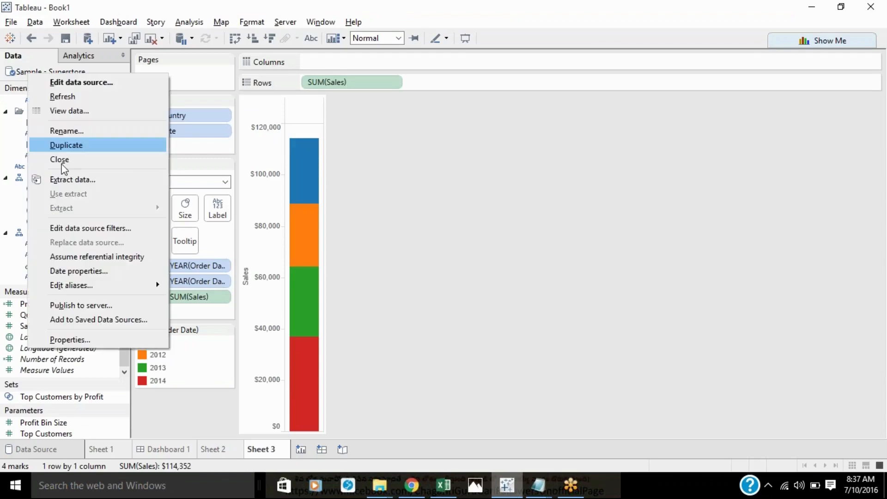
left_click(69, 160)
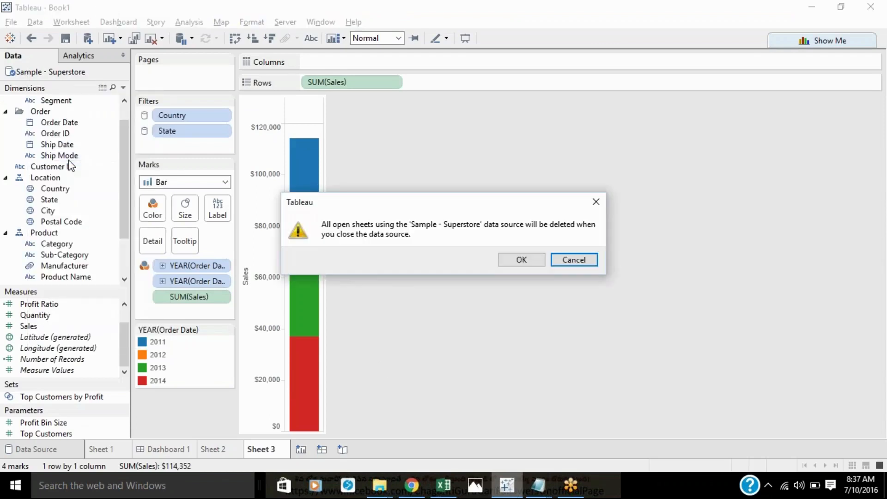
left_click(518, 259)
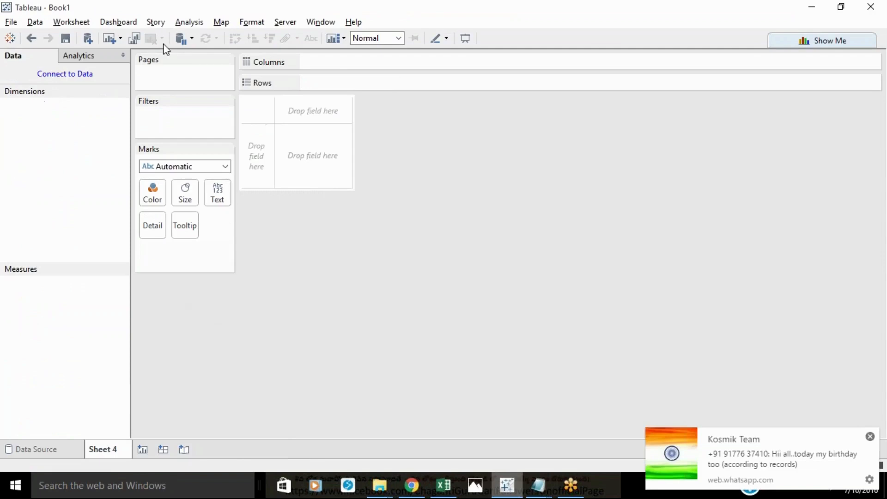
left_click(9, 37)
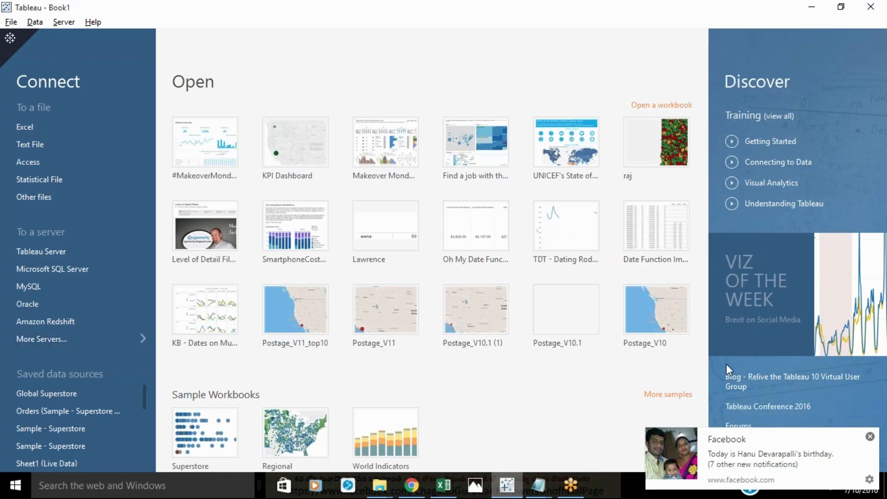
Step: Show the full list of server connectors, look at the Oracle connection form, and close it without connecting
left_click(870, 436)
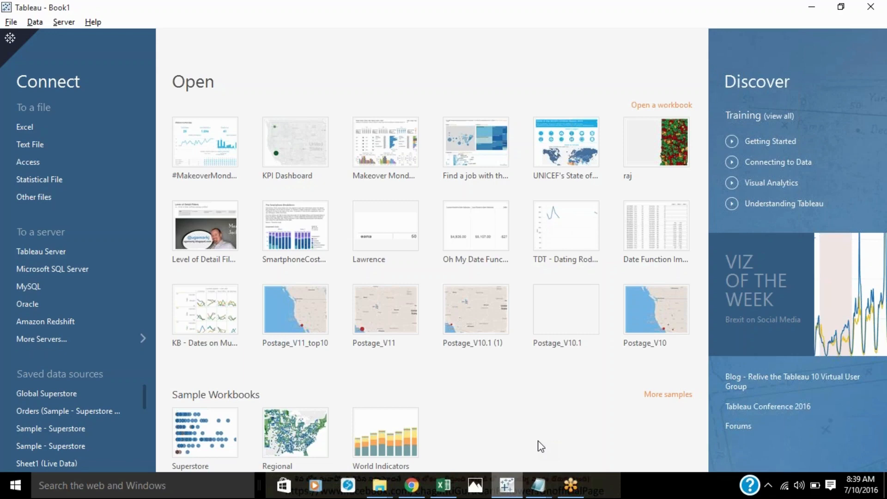
left_click(76, 342)
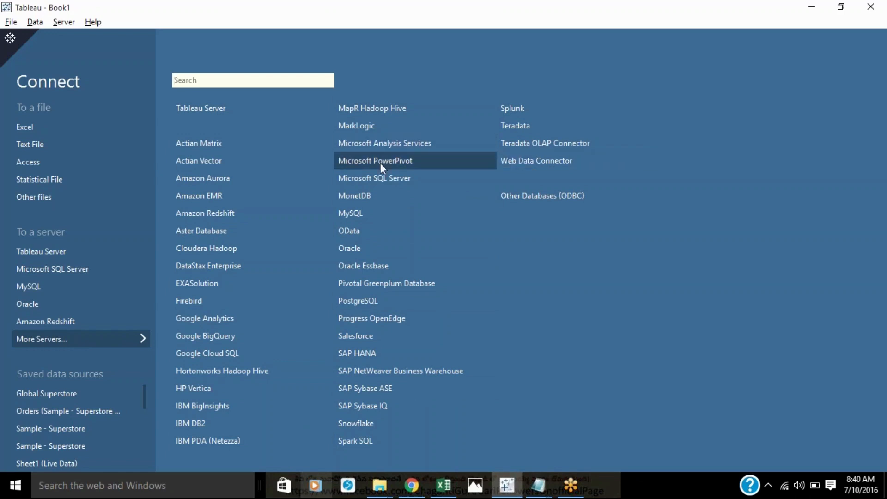
left_click(353, 254)
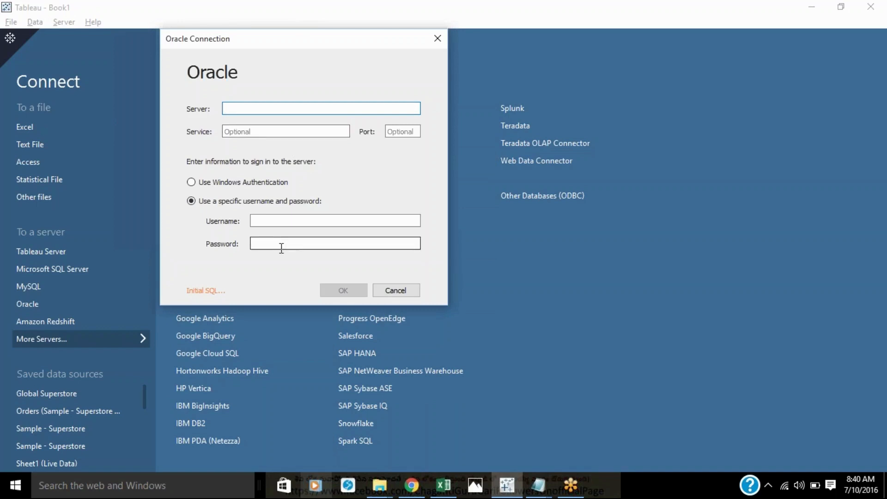
left_click(391, 291)
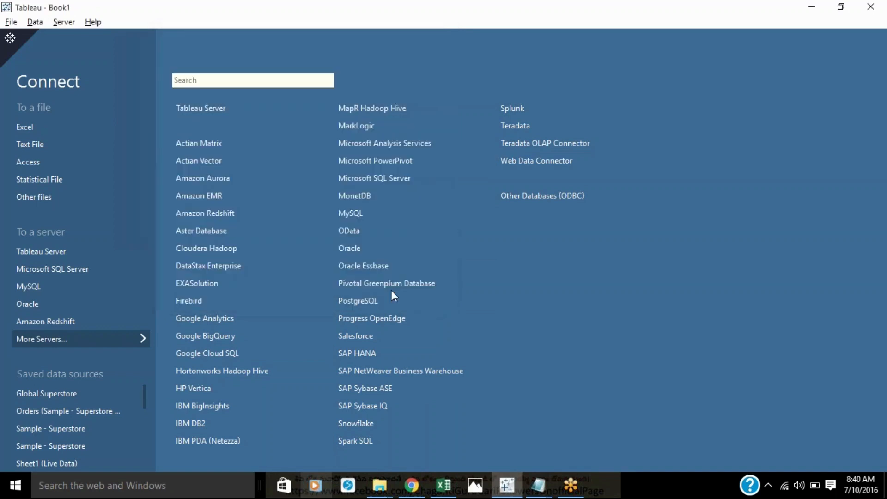
Step: Look at the IBM DB2 connection form and its Initial SQL window, and cancel both
left_click(199, 425)
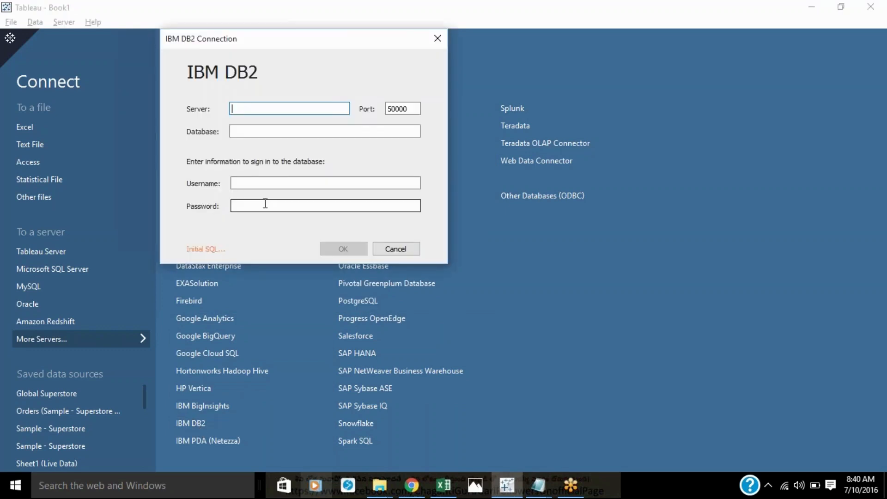
left_click(203, 250)
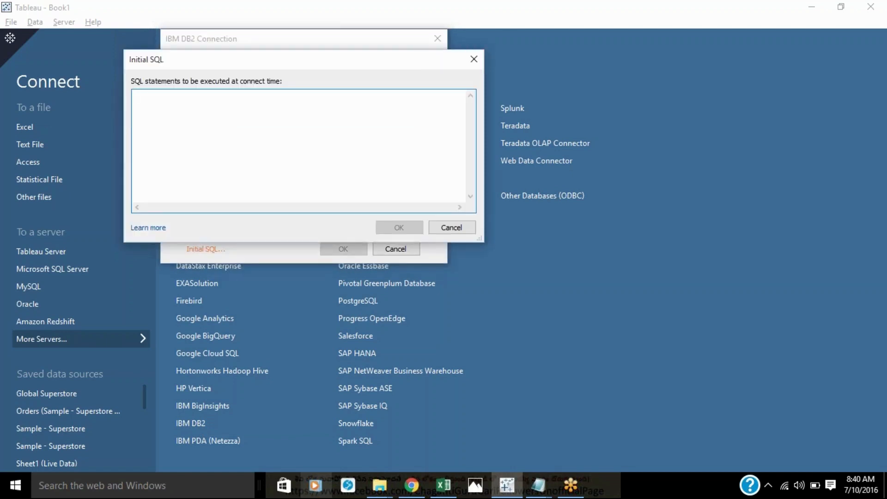
left_click(447, 228)
left_click(390, 250)
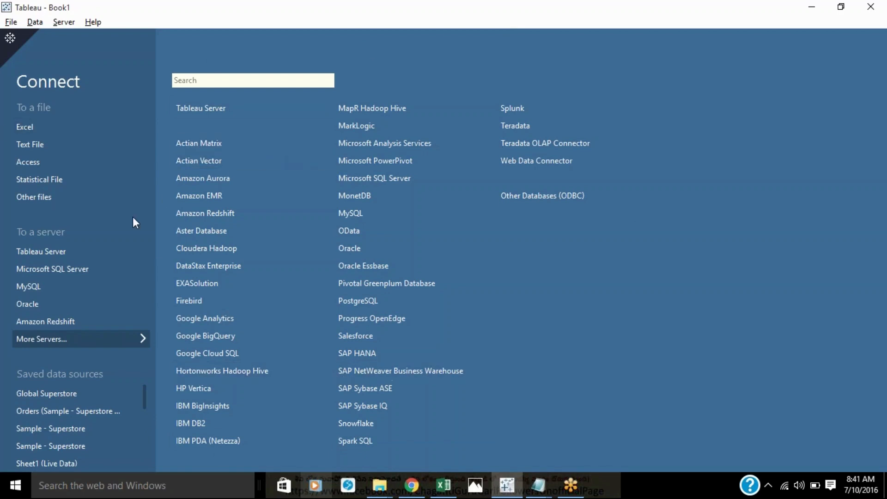
Step: Connect to the Excel workbook Sample - Superstore Subset (Excel).xlsx on the Desktop
left_click(39, 124)
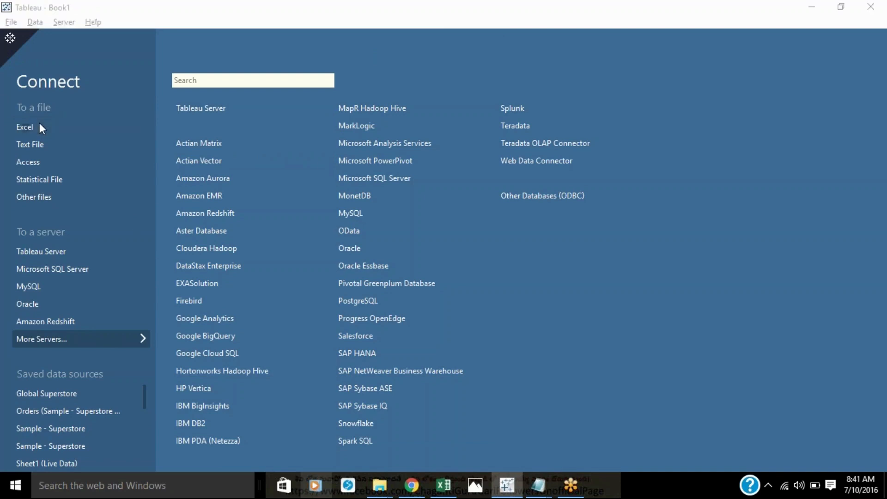
left_click(291, 111)
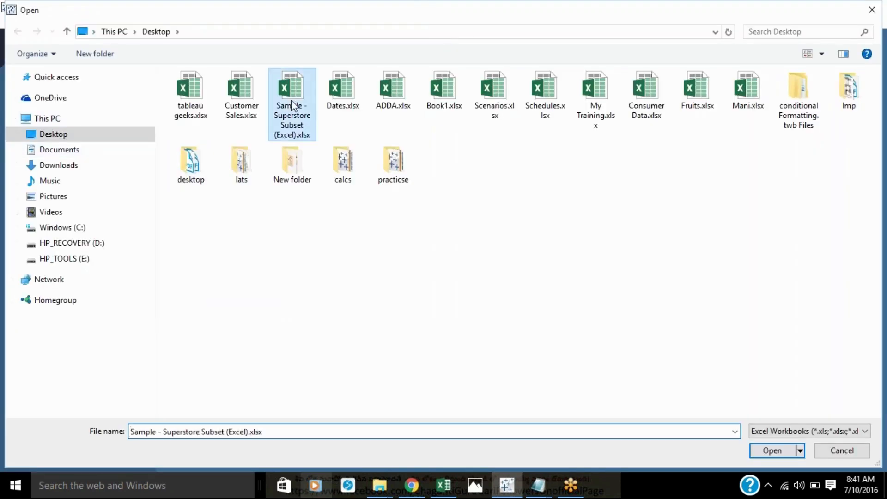
left_click(771, 450)
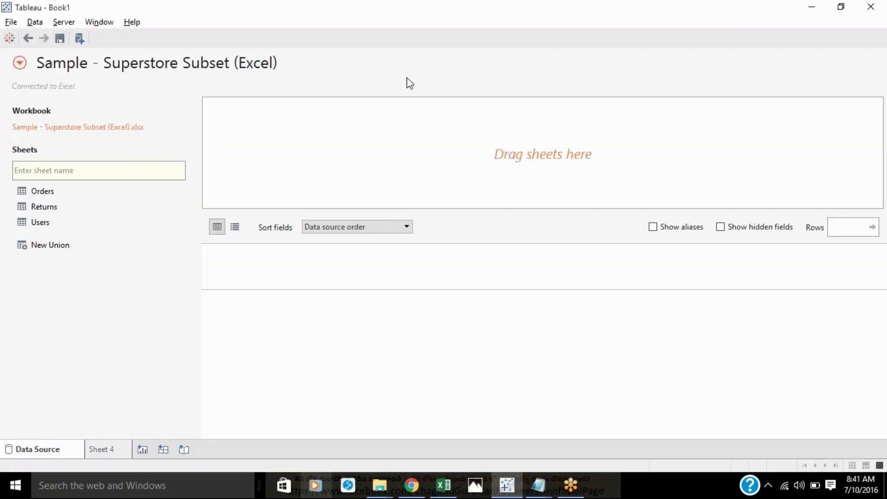
Step: Rename the data source as Amazon
double_click(233, 60)
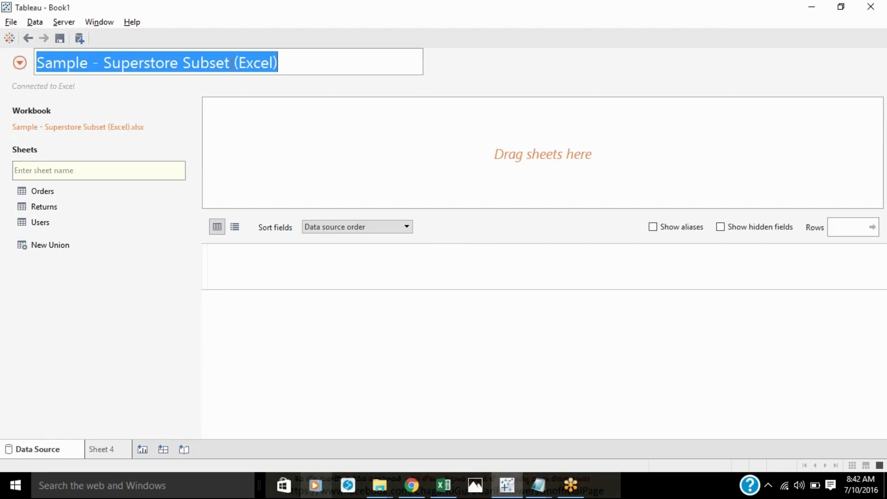
type("A")
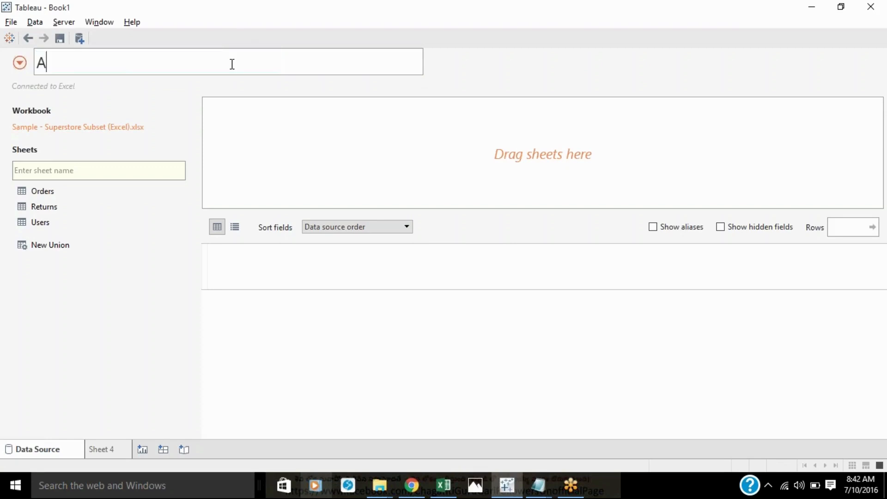
type("mazon.")
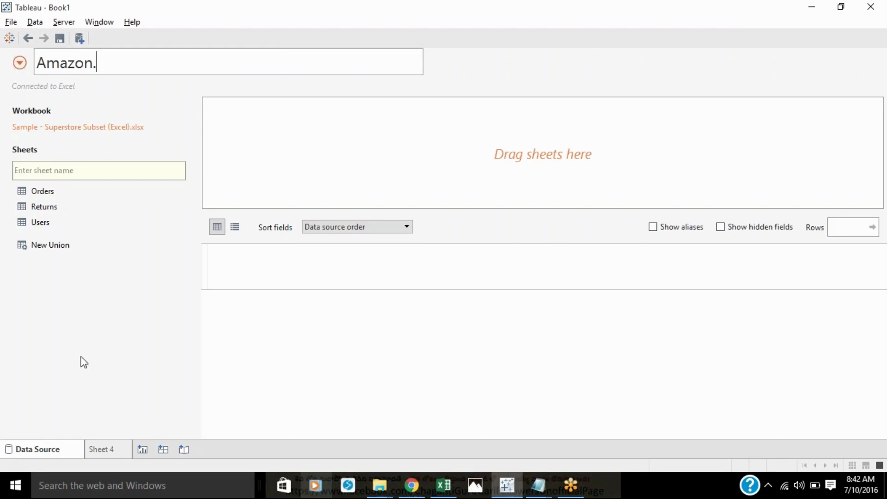
key("Return")
double_click(92, 64)
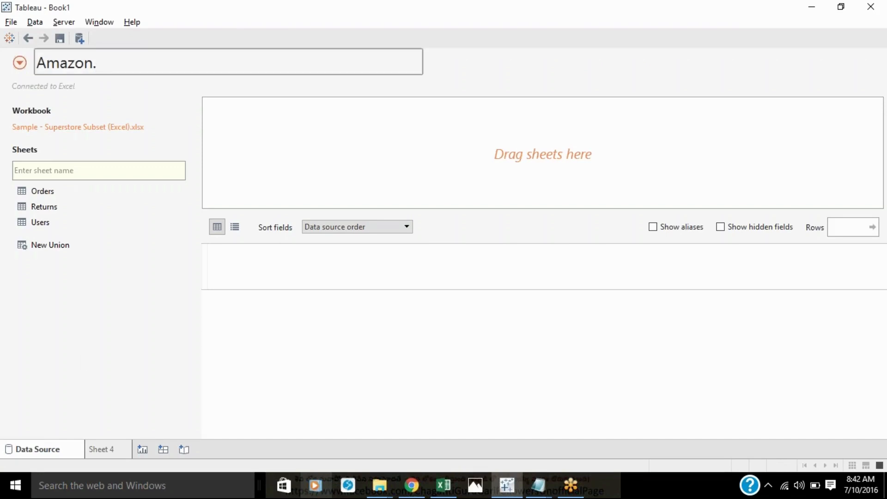
left_click(107, 63)
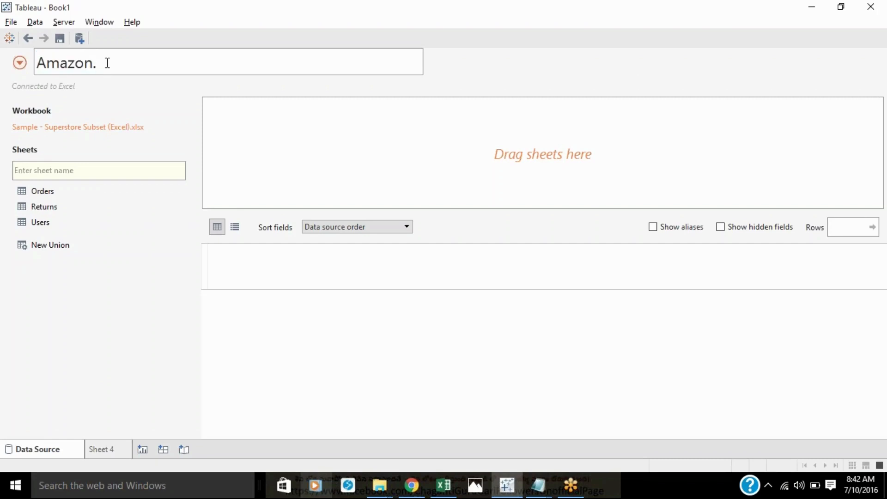
key("BackSpace")
key("Return")
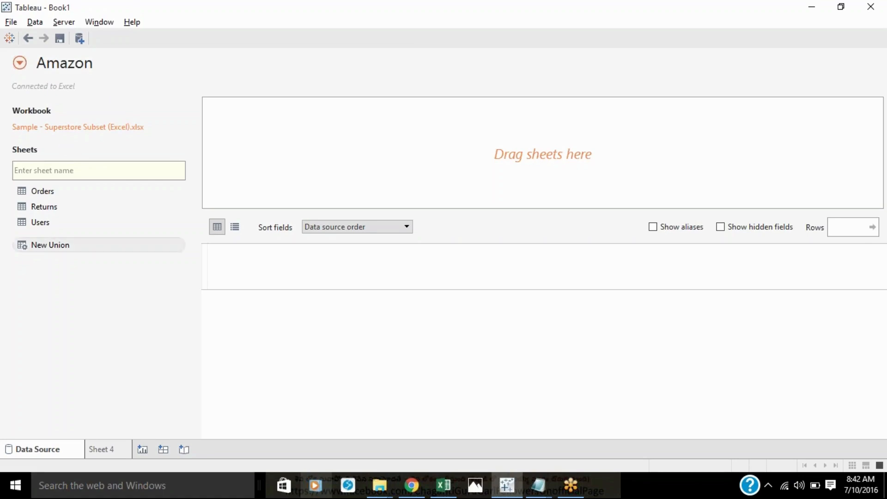
Step: Switch to Excel, look through the Returns and Users sheets of the workbook, and return to Orders
left_click(443, 485)
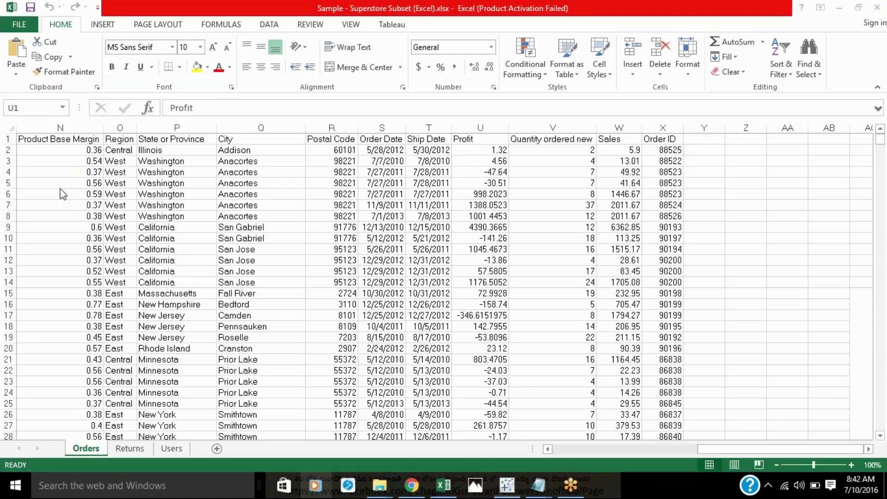
left_click(127, 449)
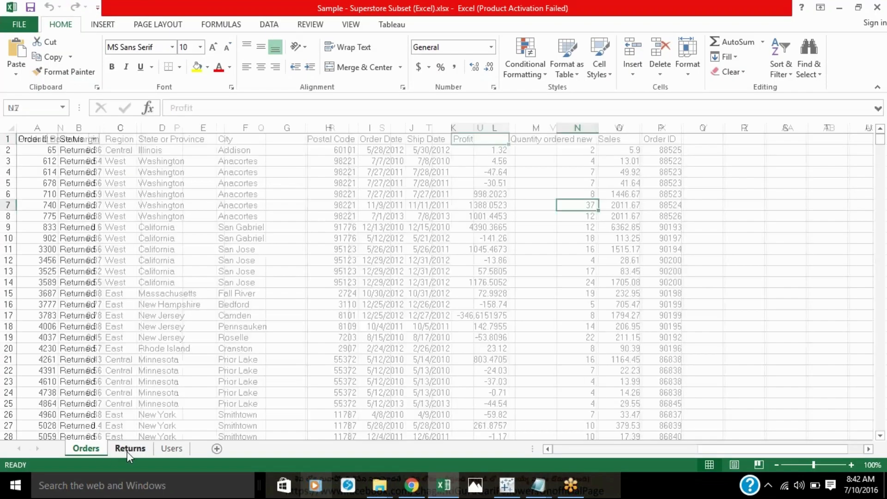
left_click(169, 451)
left_click(78, 453)
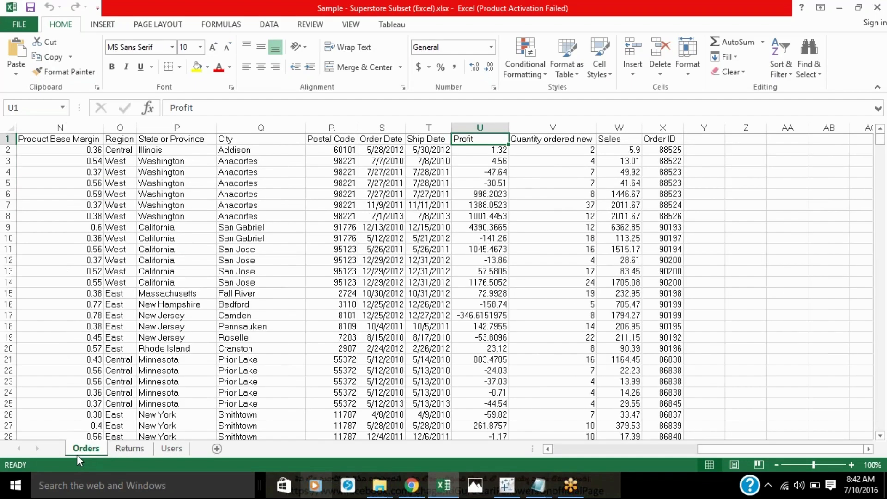
Step: Switch back to Tableau and add the Orders sheet to the Amazon data source
key("alt+Tab")
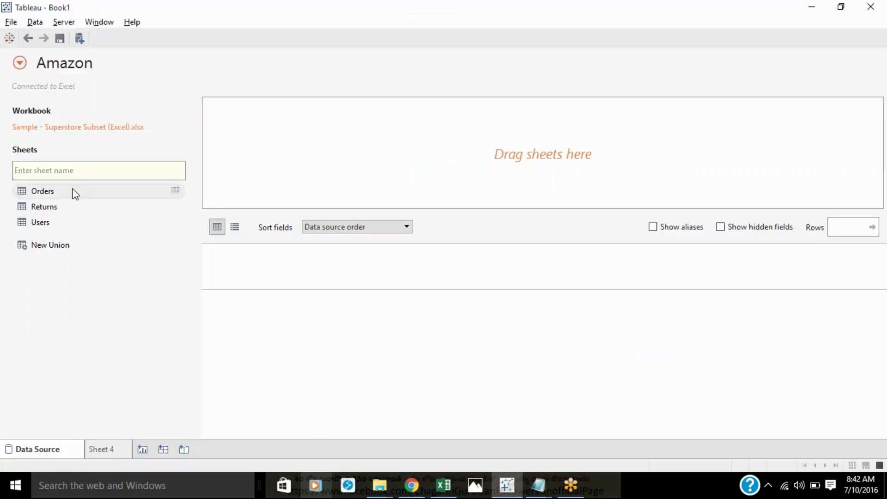
left_click_drag(73, 192, 307, 152)
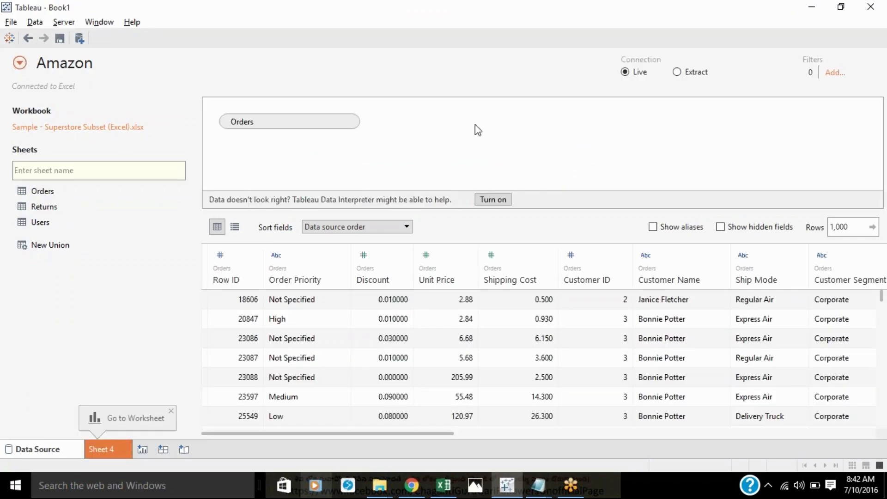
left_click(871, 289)
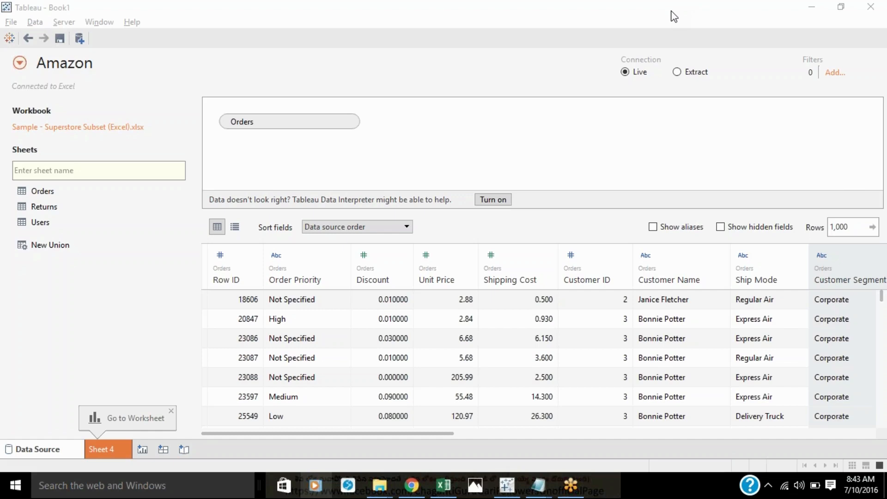
Step: On Sheet 4, delete the Profit Bin Size and Top Customers parameters and enlarge the Measures area to show all its fields
left_click(107, 456)
left_click(105, 452)
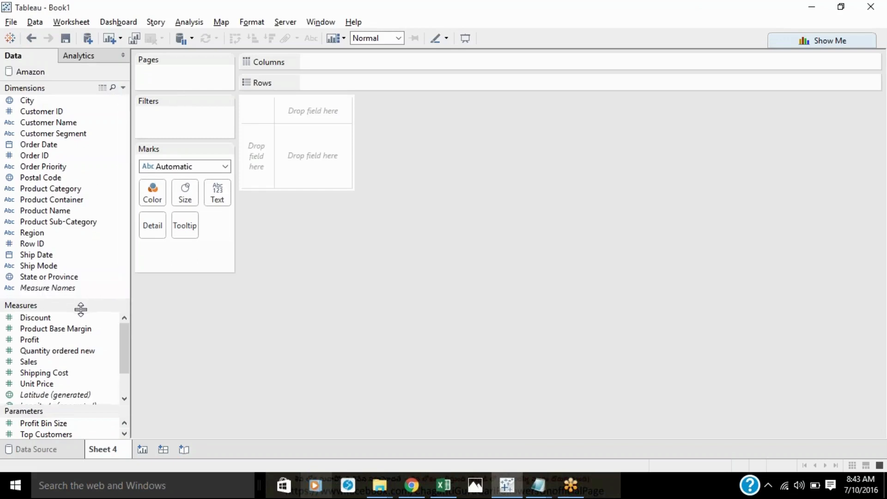
right_click(44, 423)
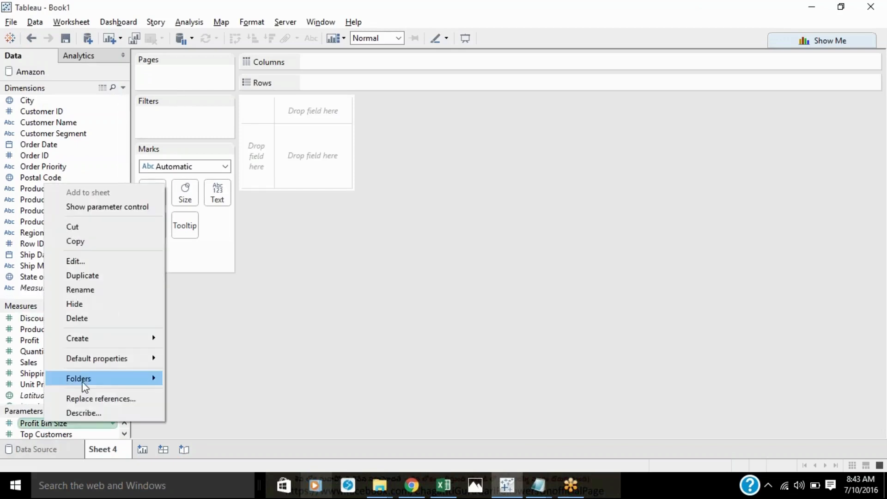
left_click(77, 318)
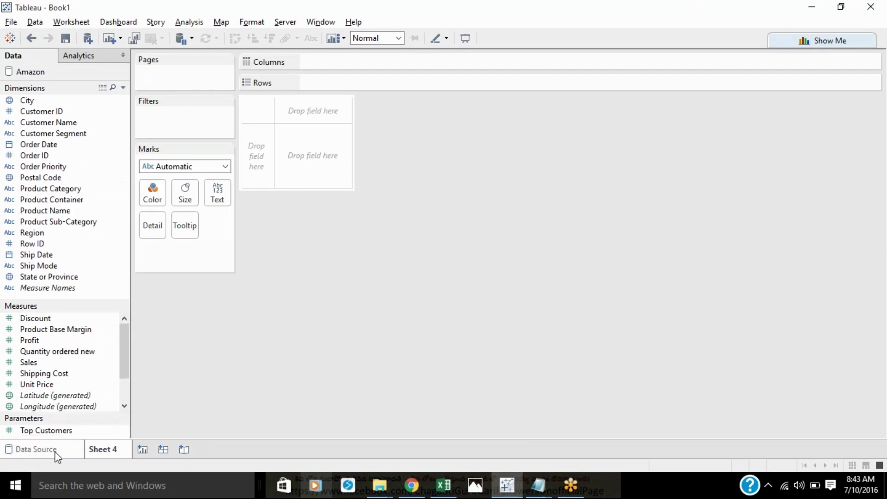
right_click(48, 431)
left_click(79, 329)
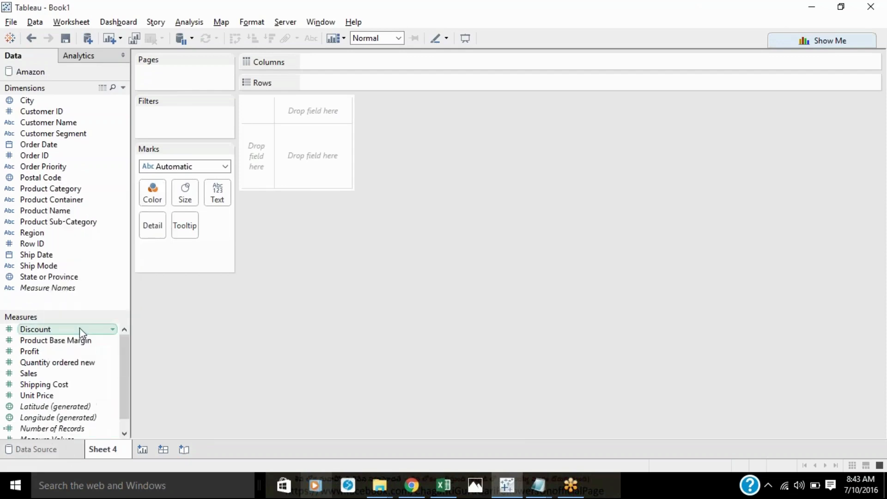
left_click_drag(45, 306, 46, 301)
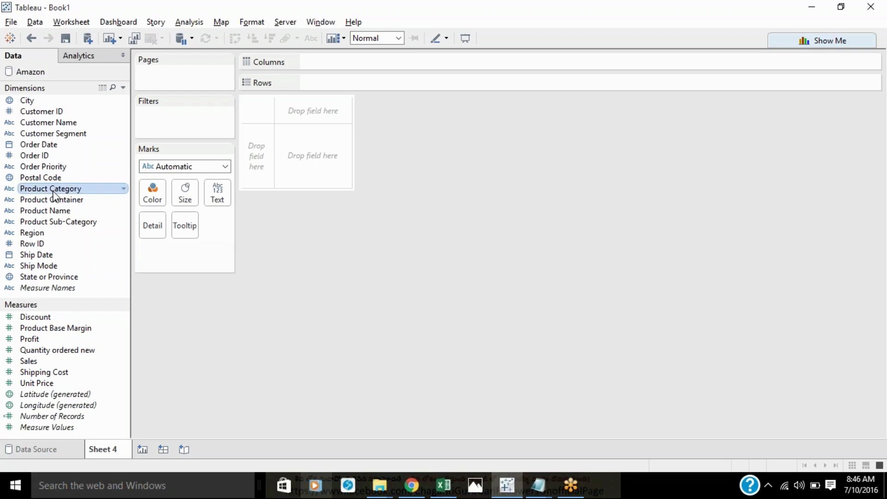
Step: Build a bar chart with Product Category and Product Sub-Category on Columns and the sum of Sales on Rows
left_click_drag(54, 199, 325, 63)
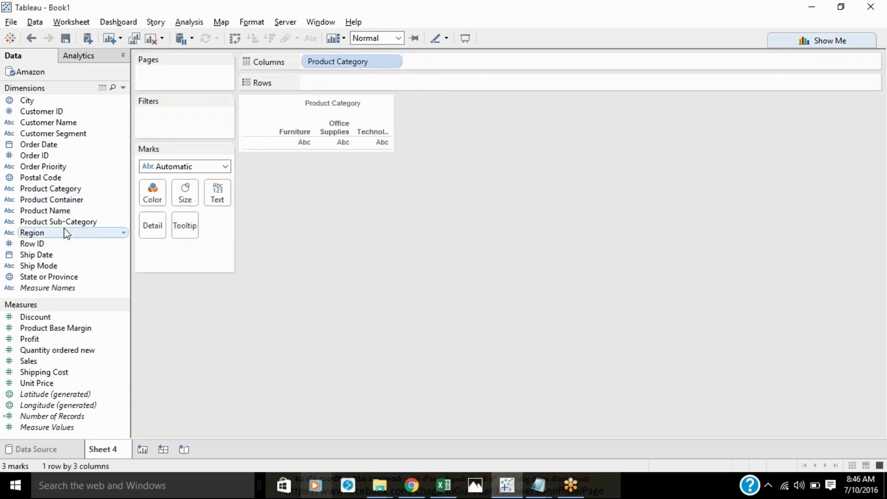
left_click_drag(72, 222, 492, 61)
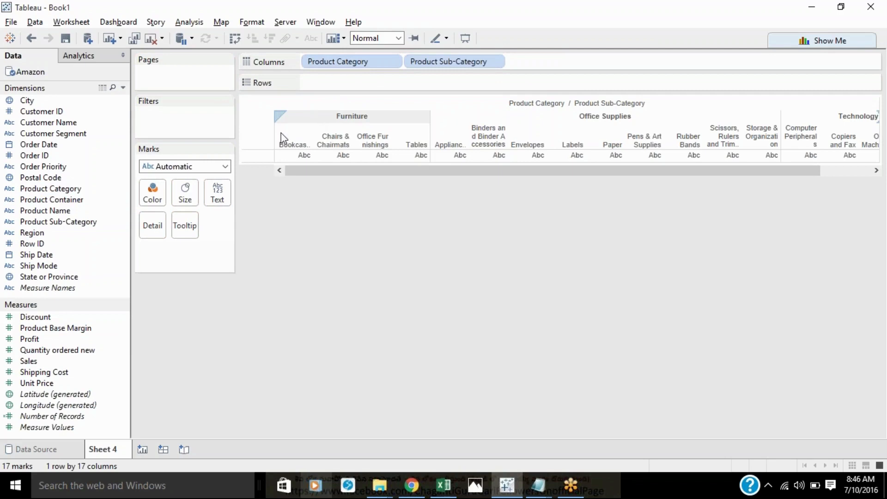
left_click_drag(29, 361, 348, 81)
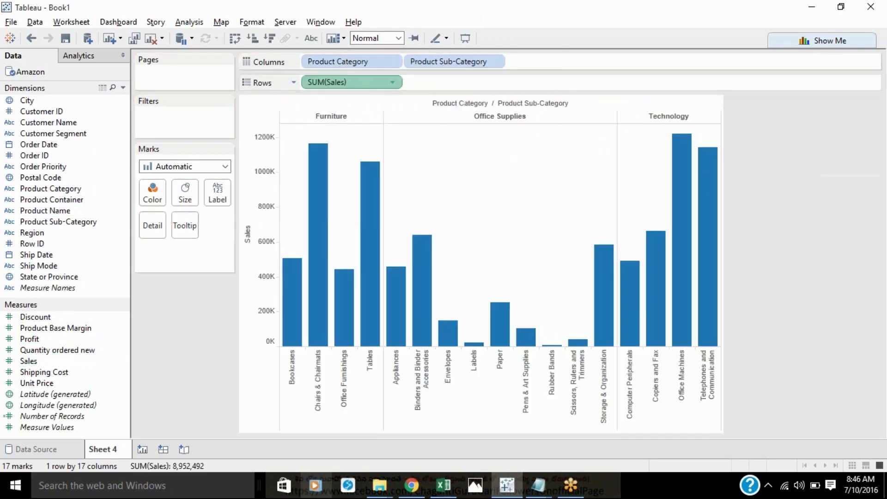
Step: Fit the chart to the entire view and label the bars with SUM(Sales), keeping it on Rows
left_click(398, 38)
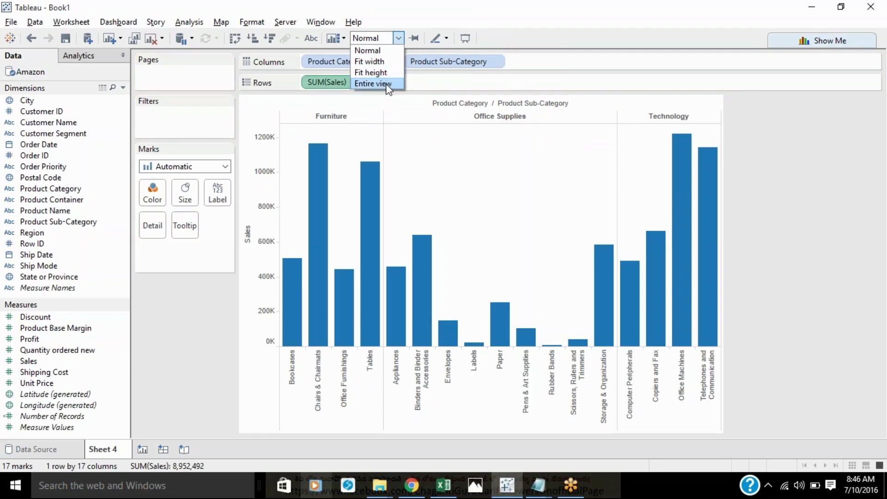
left_click(373, 84)
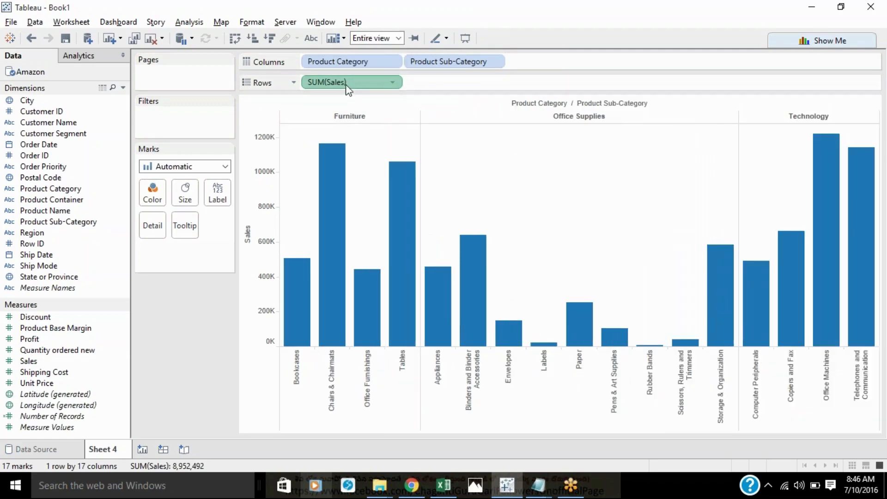
left_click_drag(344, 81, 218, 196)
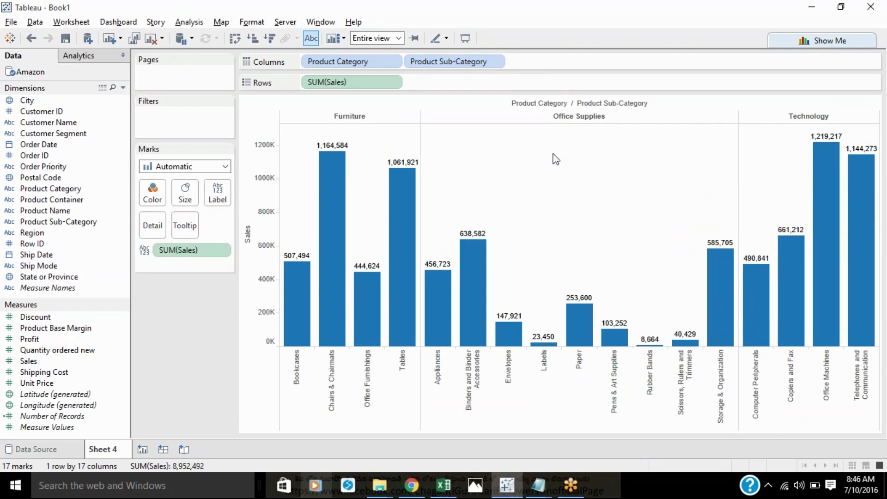
left_click(562, 117)
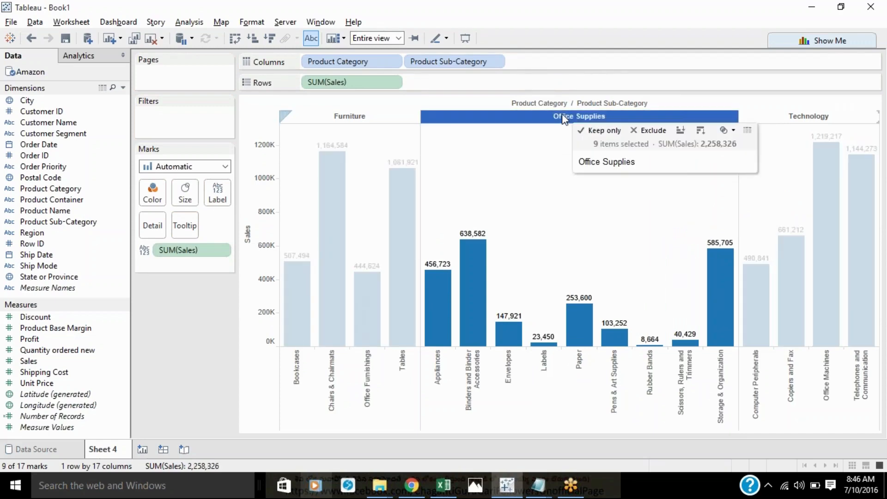
left_click(538, 198)
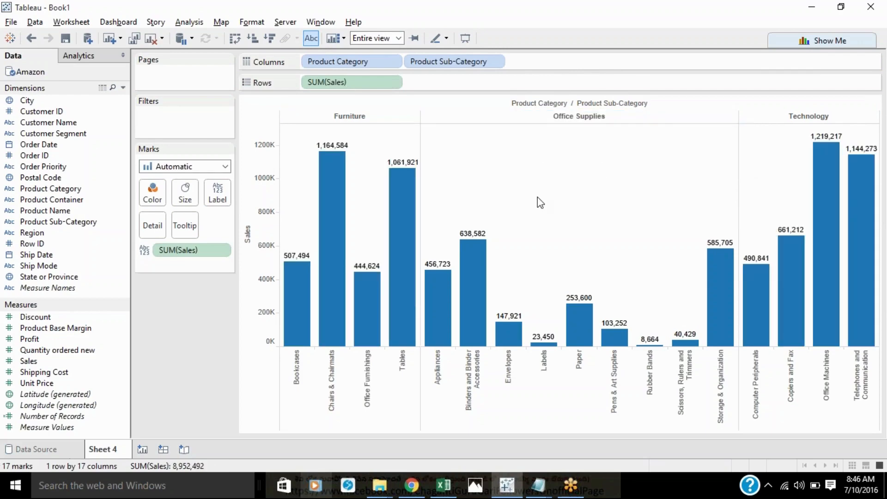
Step: Set the header font size of the Product Sub-Category labels to 11 pt
right_click(648, 391)
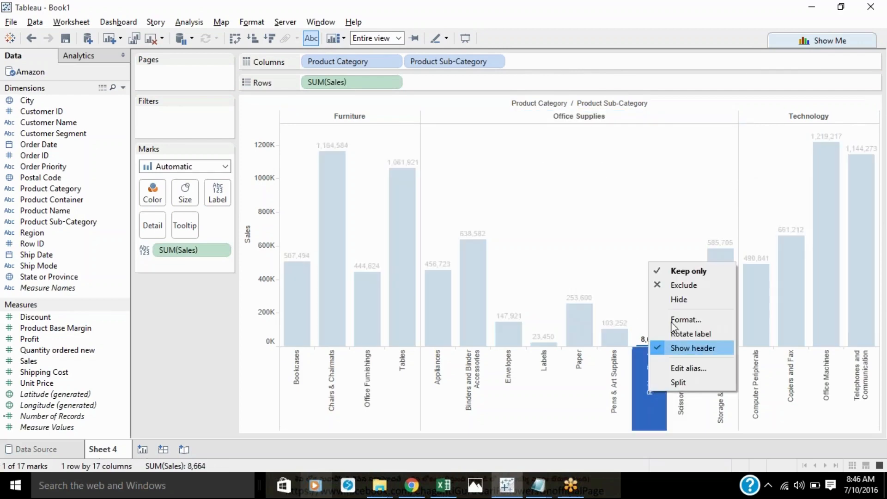
left_click(672, 319)
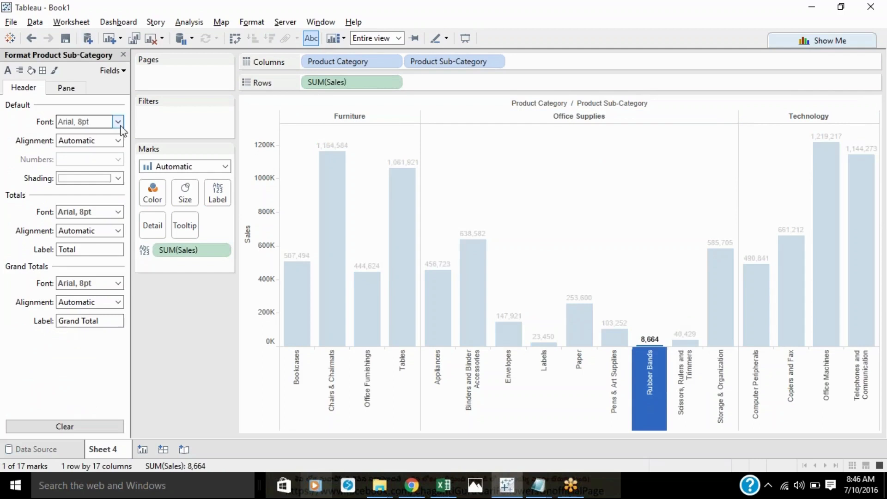
left_click(119, 124)
left_click(88, 158)
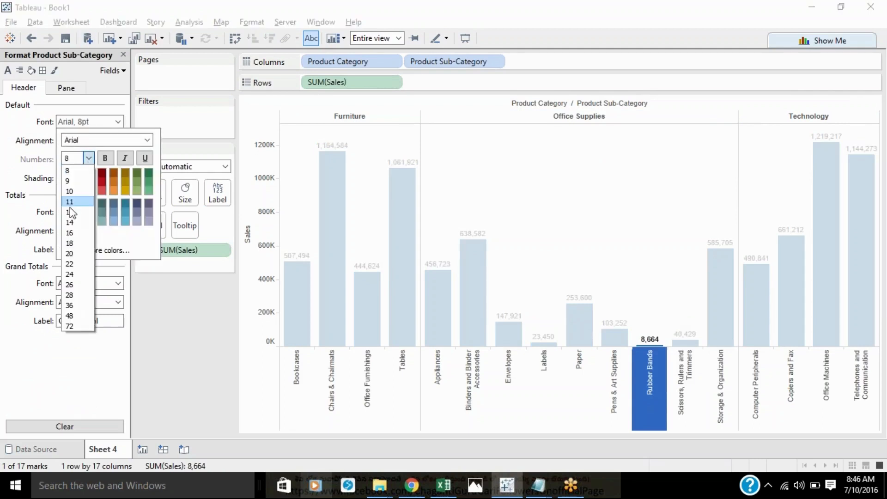
left_click(69, 201)
left_click(526, 224)
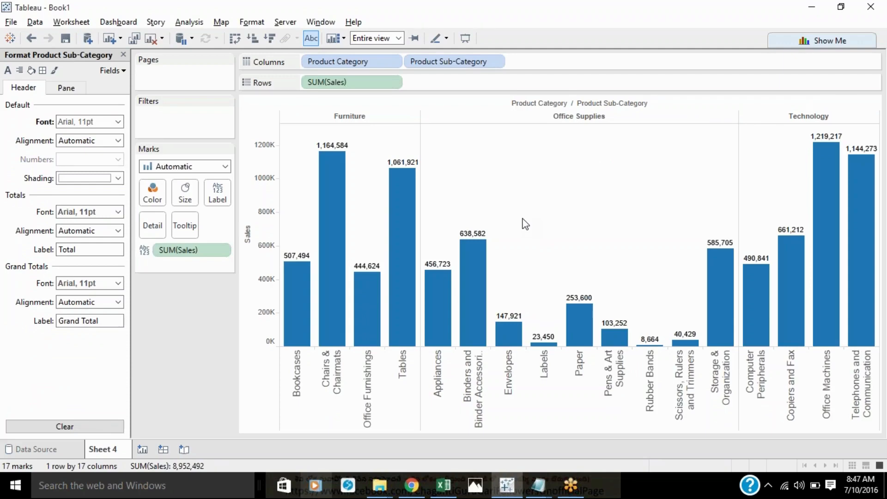
left_click(123, 55)
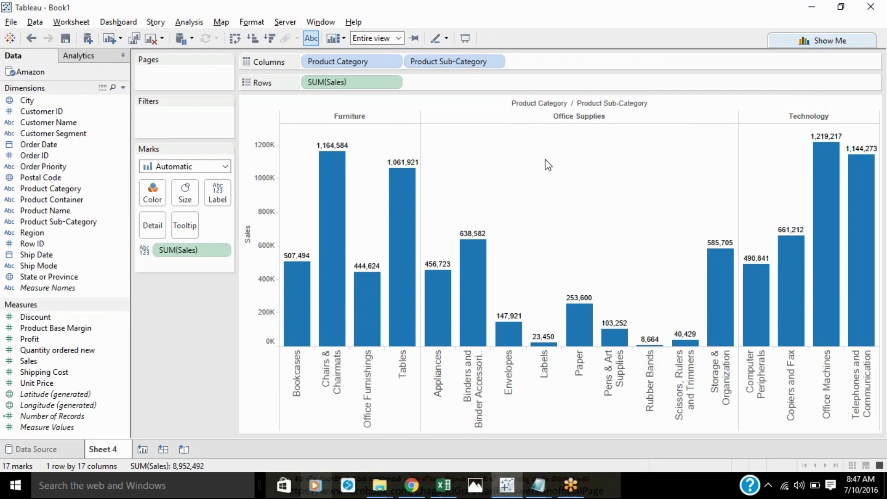
left_click(412, 115)
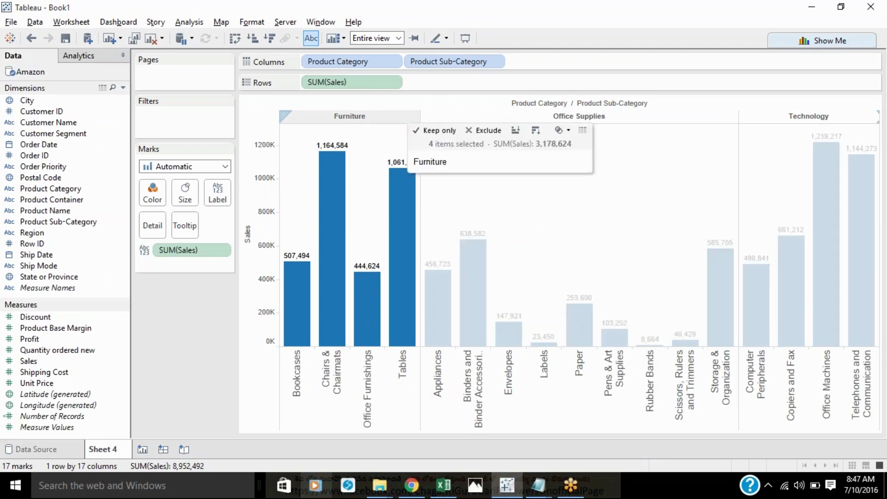
left_click(538, 215)
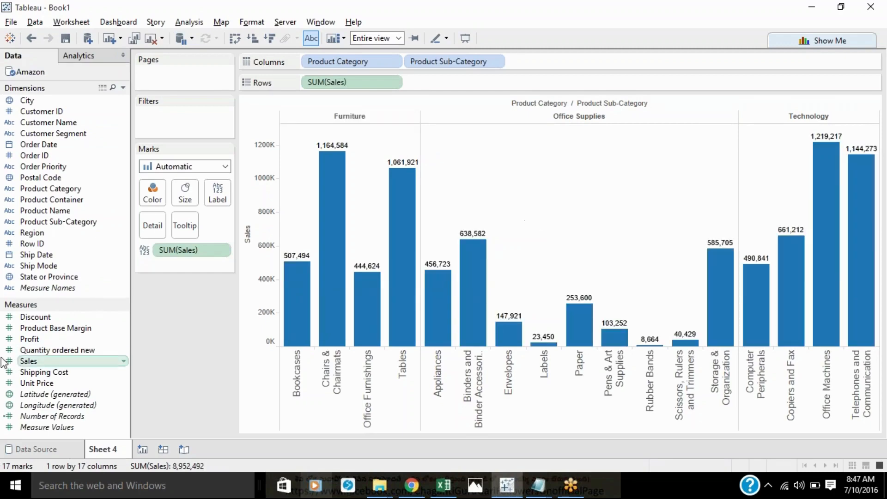
Step: Color the bars by the sum of Profit and use the full color range in the automatic palette
left_click_drag(29, 341, 154, 184)
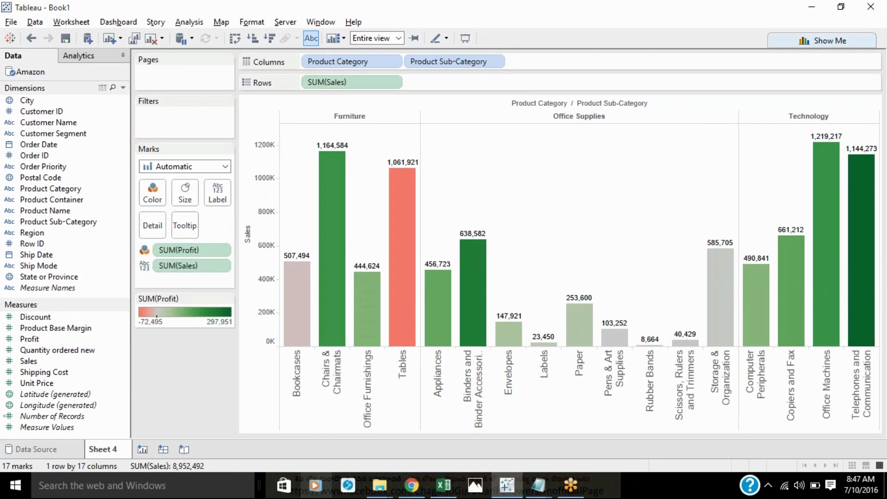
mouse_move(422, 267)
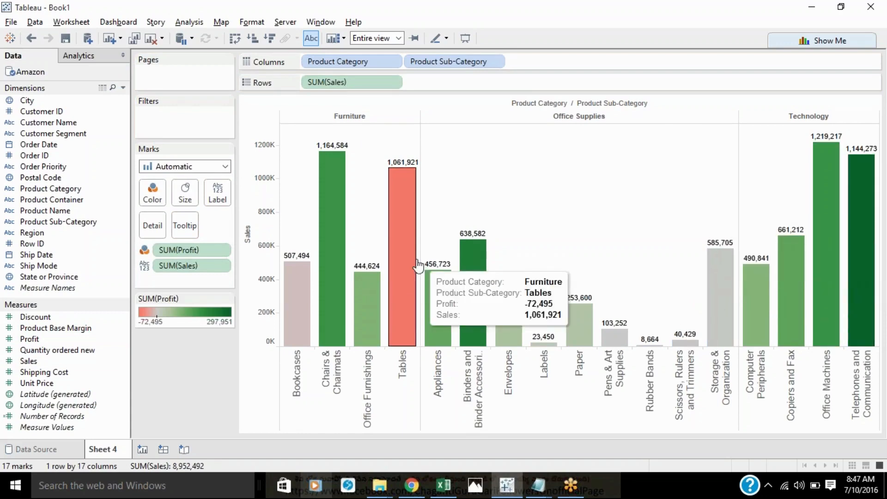
left_click(162, 200)
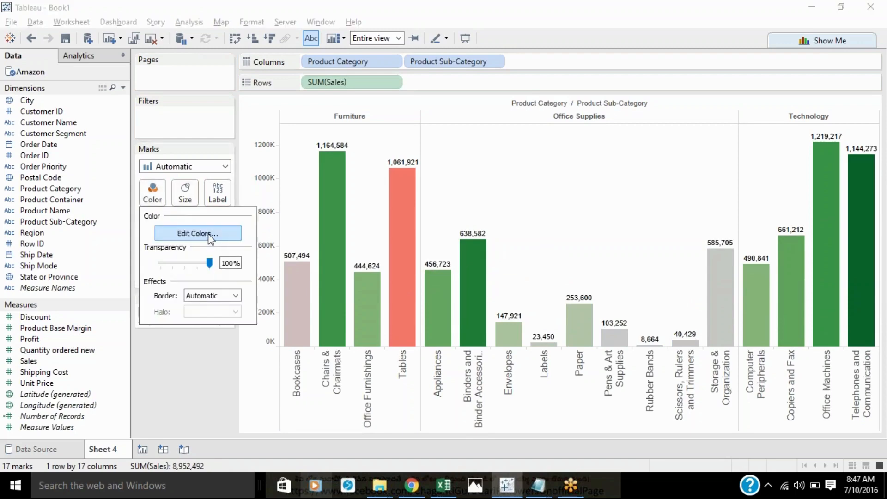
left_click(208, 234)
left_click(350, 274)
left_click(549, 310)
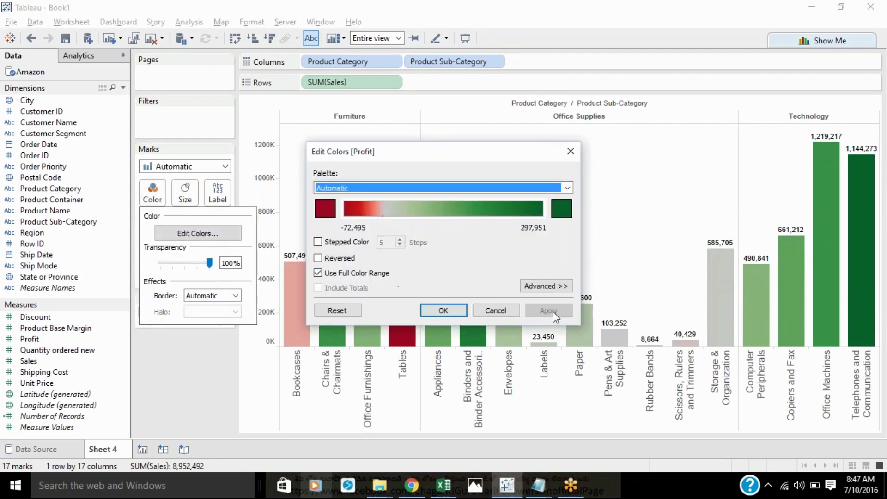
left_click(439, 308)
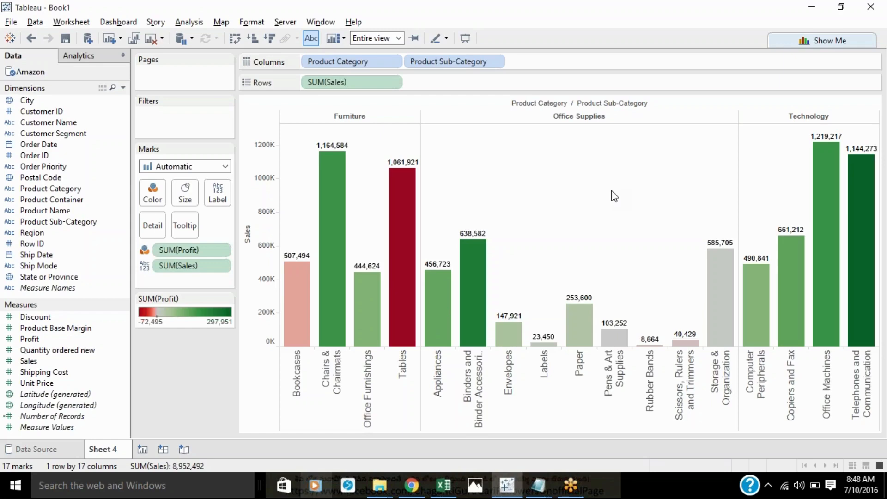
Step: Try splitting the bar chart by year of Order Date on Rows and undo it
mouse_move(867, 263)
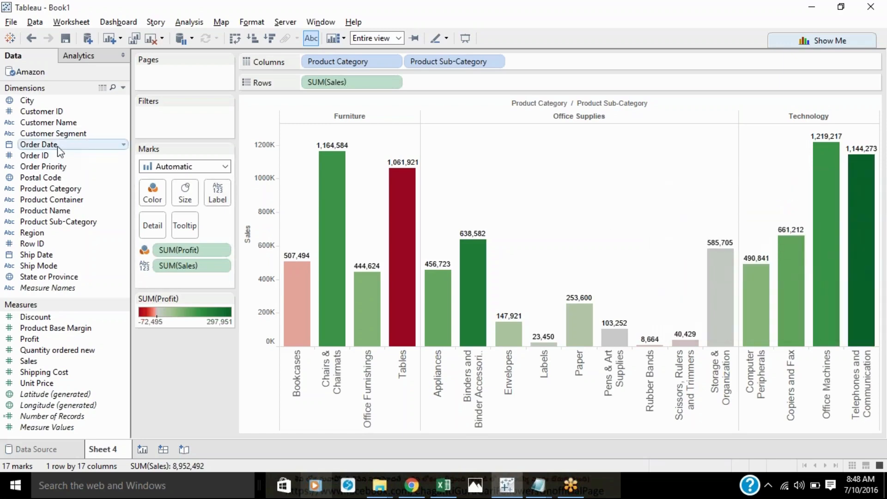
left_click_drag(60, 148, 296, 83)
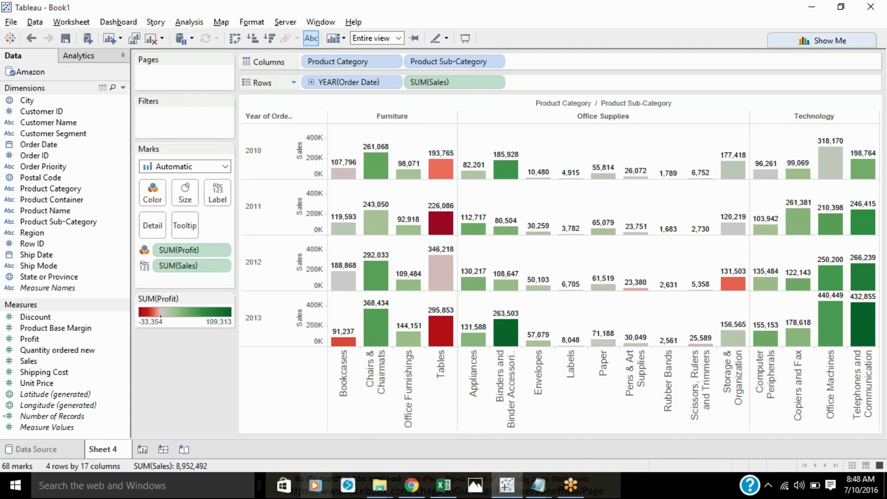
key("ctrl+z")
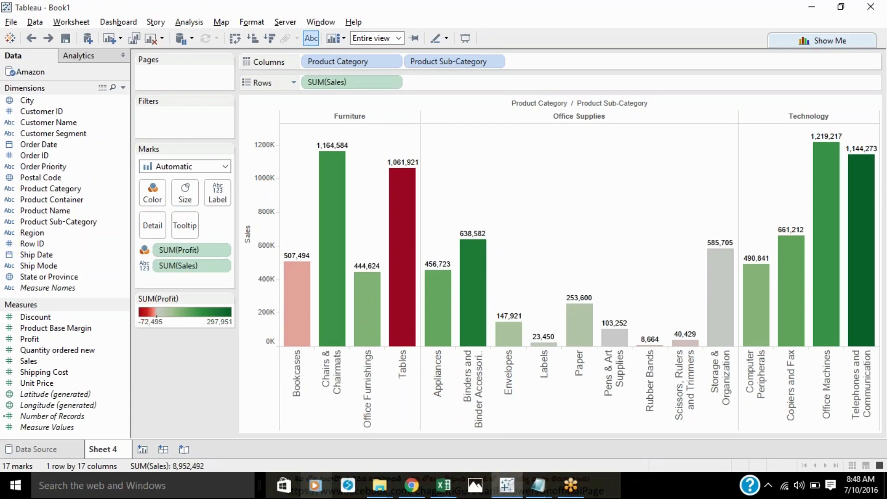
left_click(816, 14)
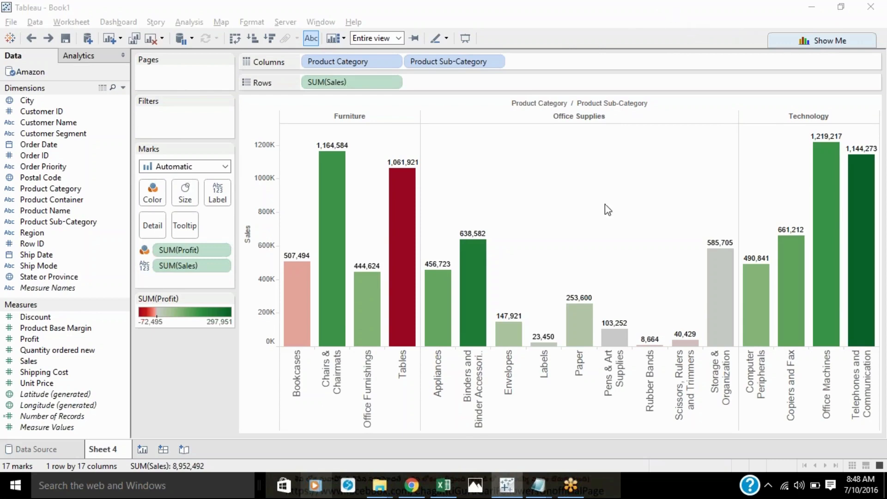
left_click(608, 226)
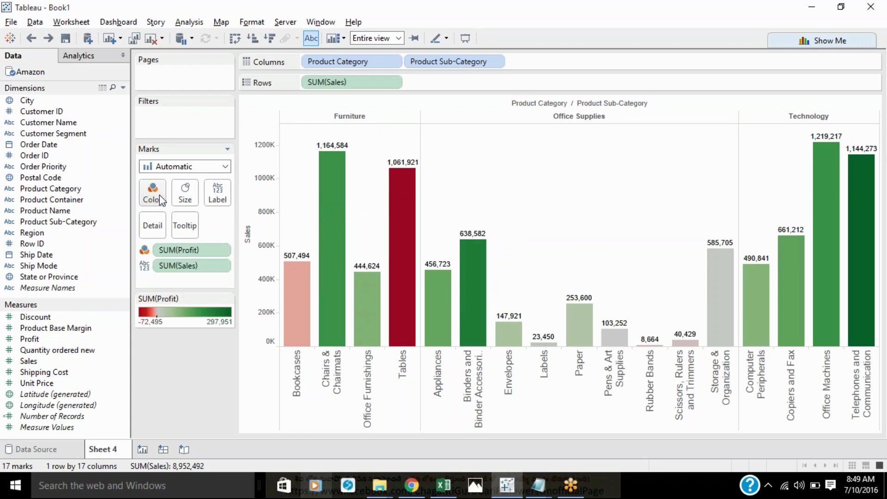
right_click(30, 338)
mouse_move(88, 169)
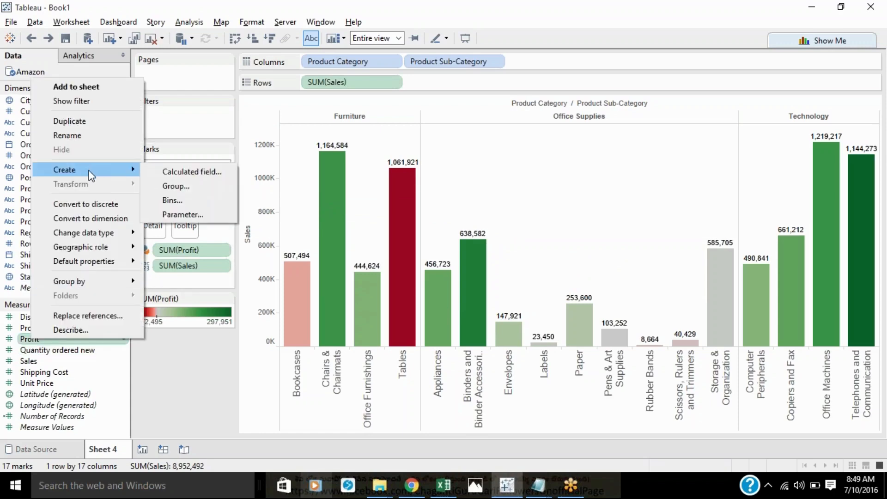
left_click(168, 173)
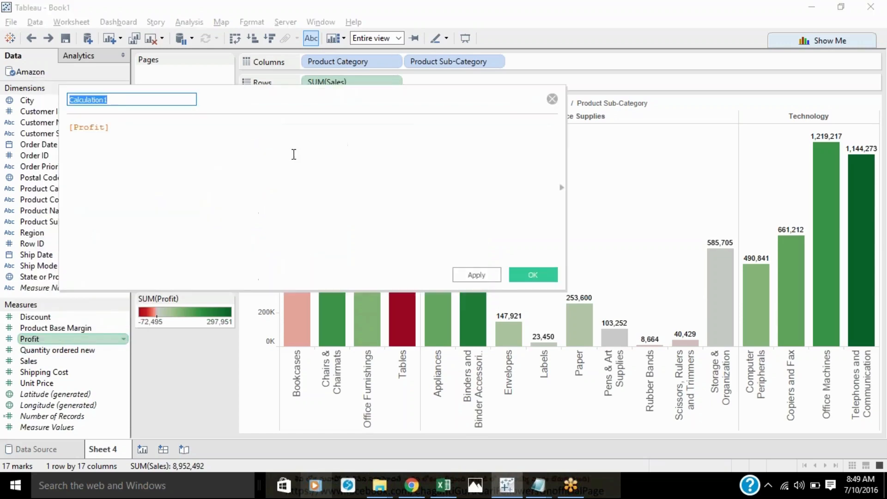
left_click(552, 99)
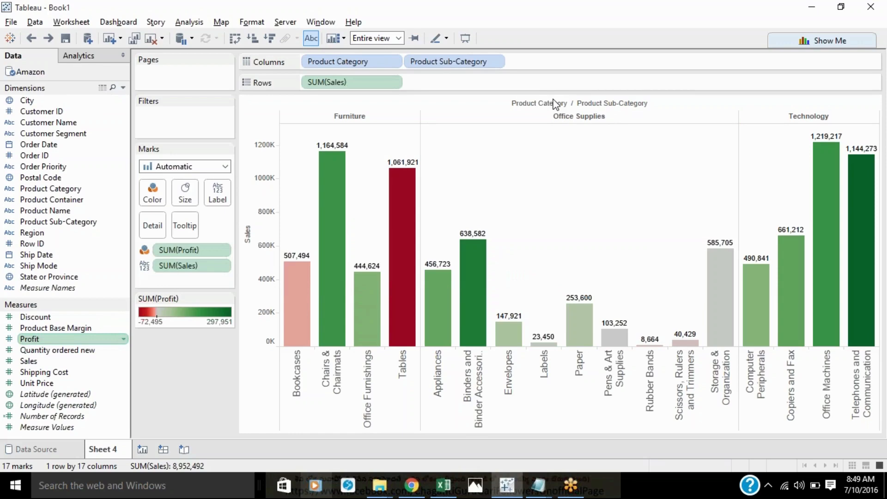
mouse_move(407, 181)
mouse_move(331, 206)
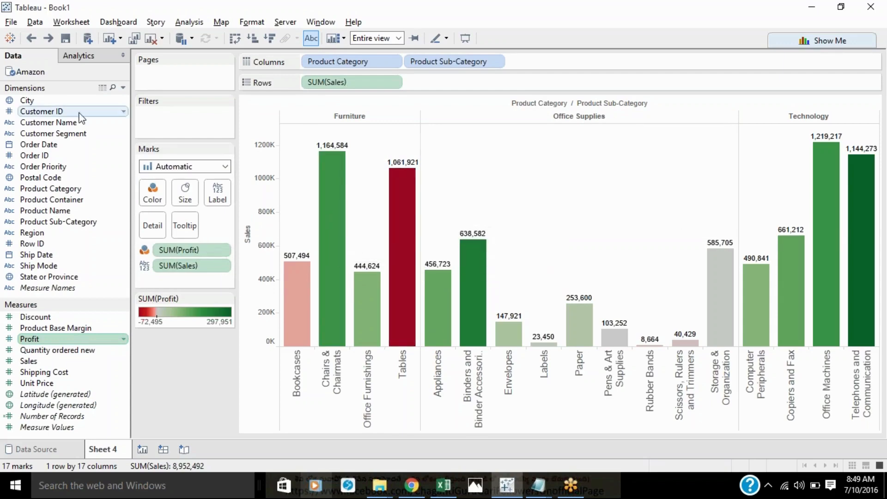
Step: Break the bar chart down by year by adding Order Date to Rows before SUM(Sales)
left_click_drag(39, 144, 305, 82)
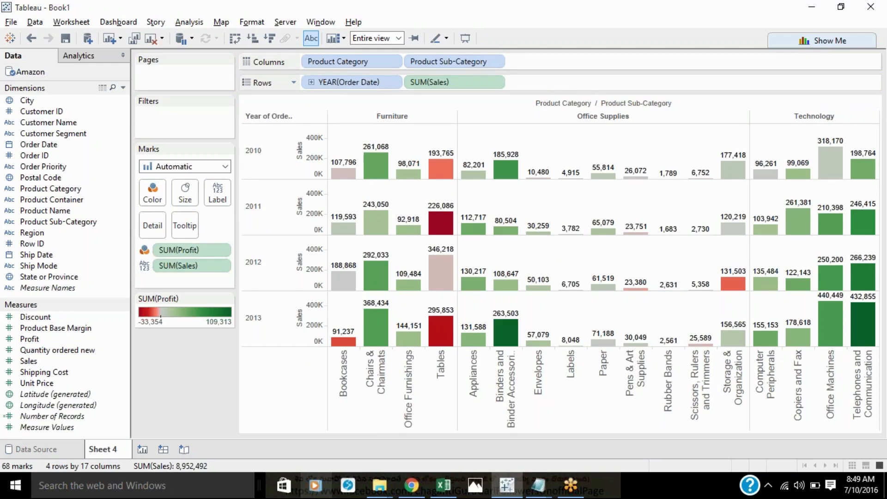
mouse_move(441, 272)
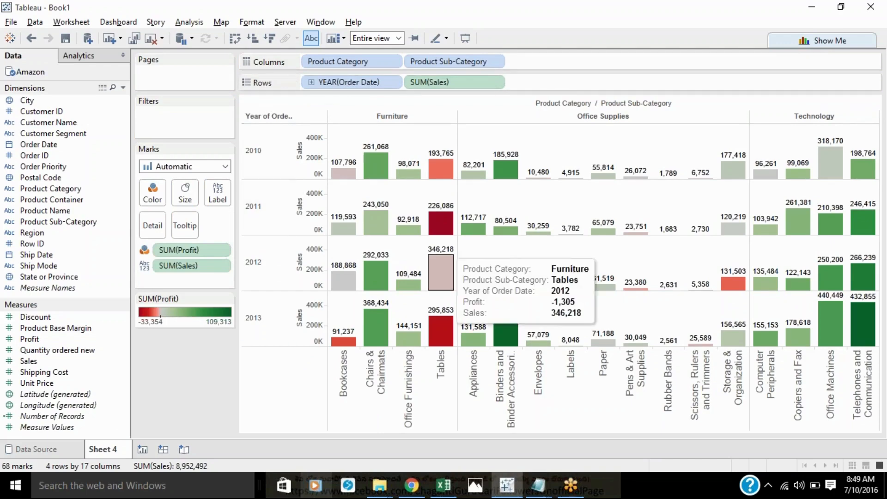
mouse_move(439, 226)
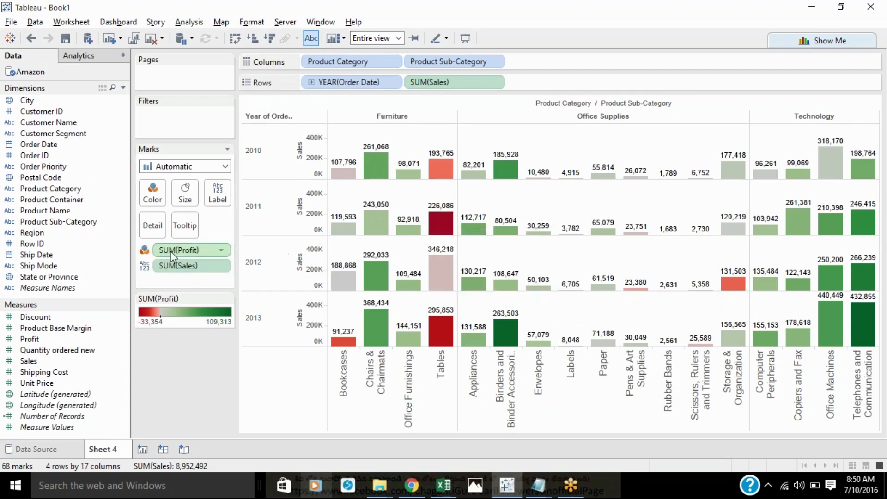
Step: Replace the SUM(Sales) bar labels with SUM(Profit) and remove YEAR(Order Date) from Rows
left_click_drag(170, 250, 152, 190)
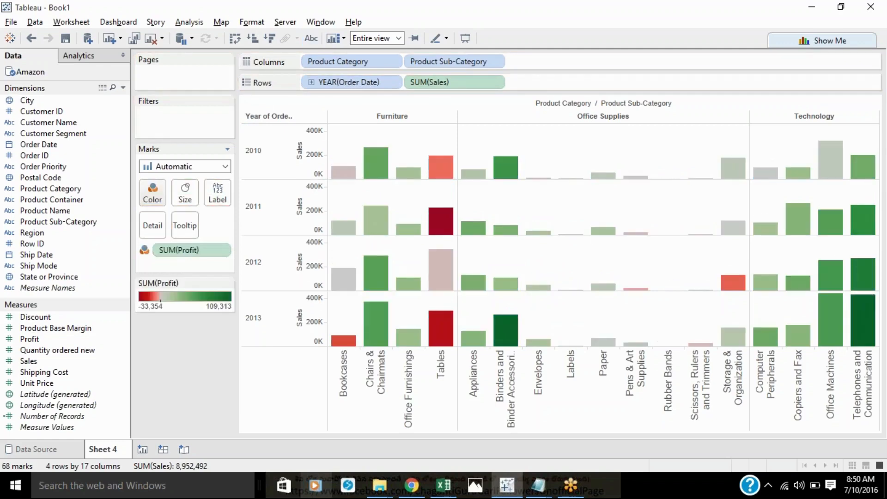
left_click_drag(186, 252, 217, 193)
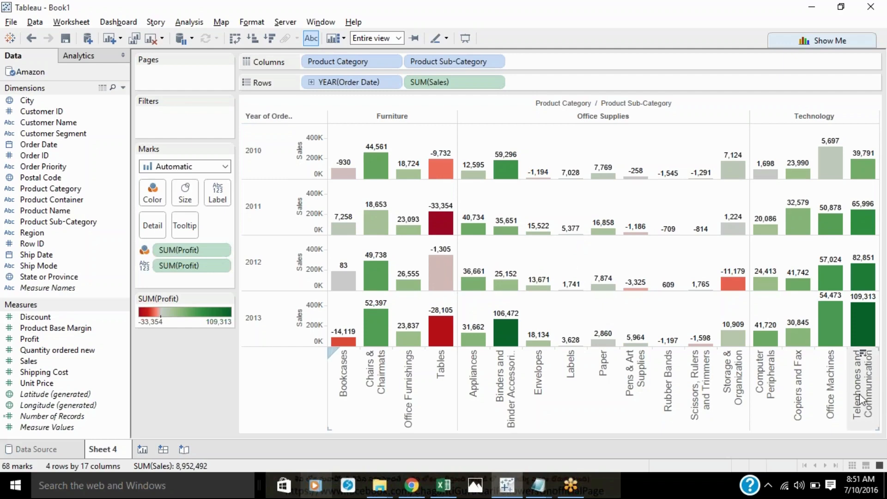
mouse_move(855, 332)
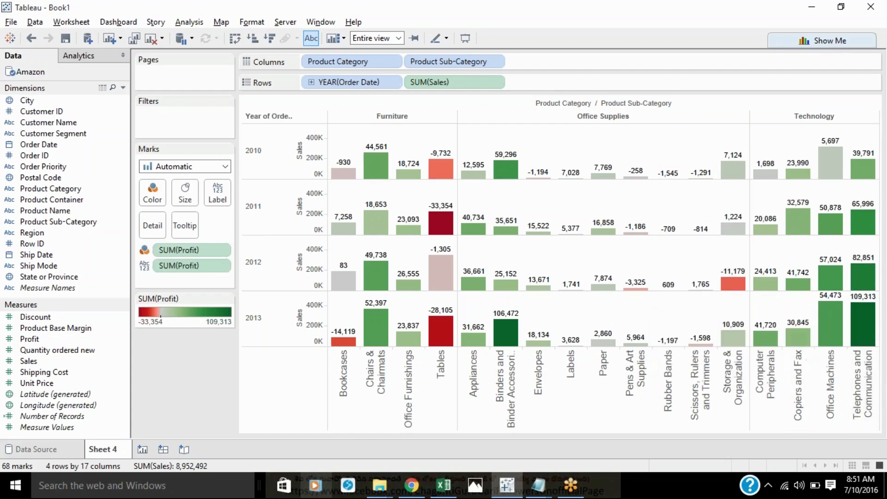
mouse_move(440, 234)
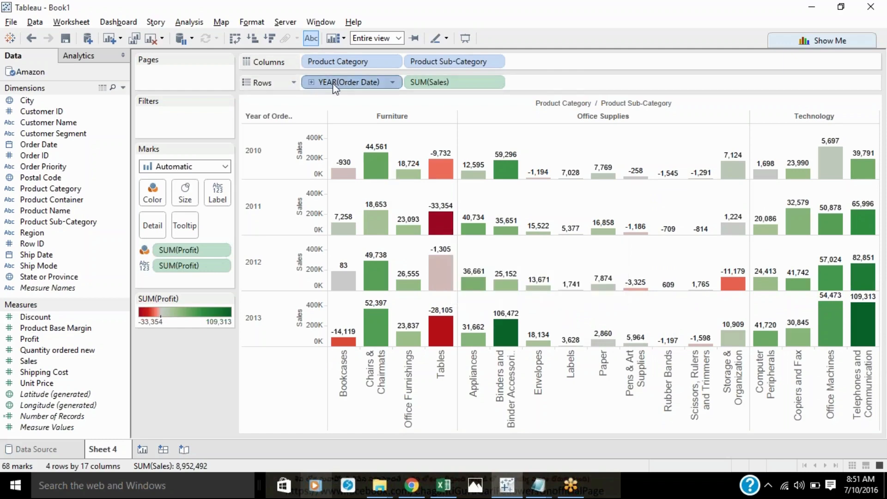
left_click_drag(333, 84, 69, 200)
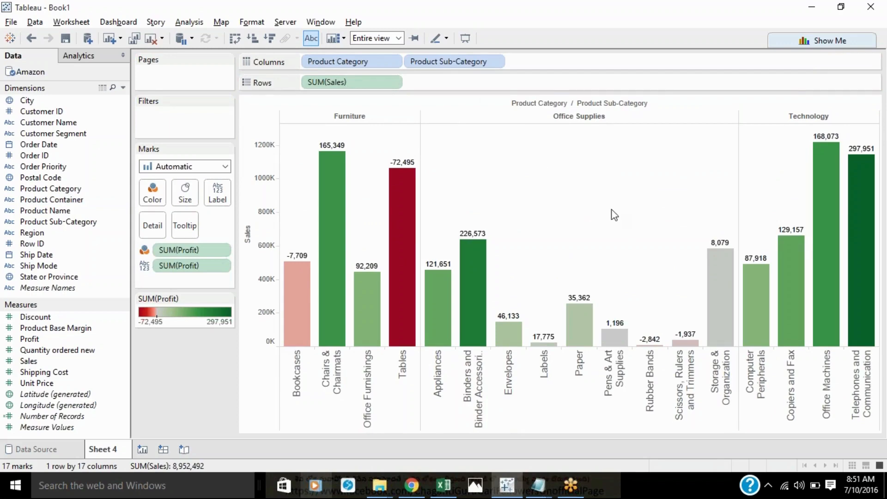
Step: Rename Sheet 4 as "Categorya nd sub category Profit"
double_click(99, 449)
type("categorya nd su")
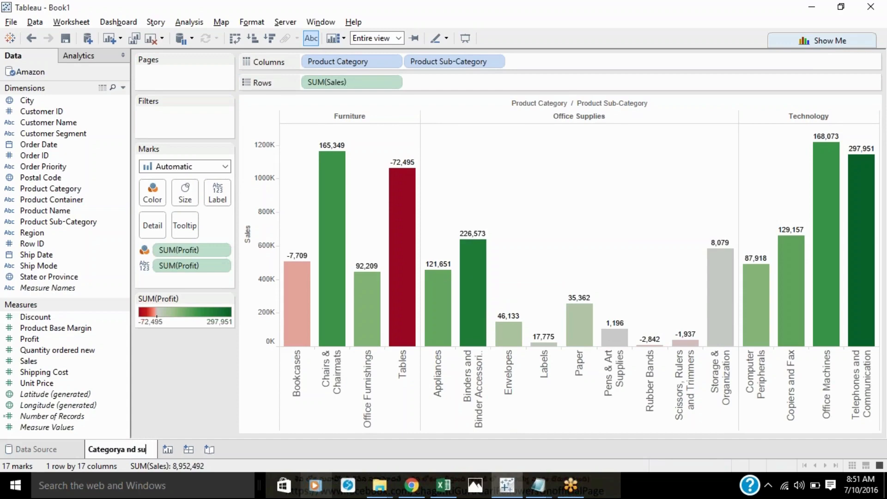
type("b catego")
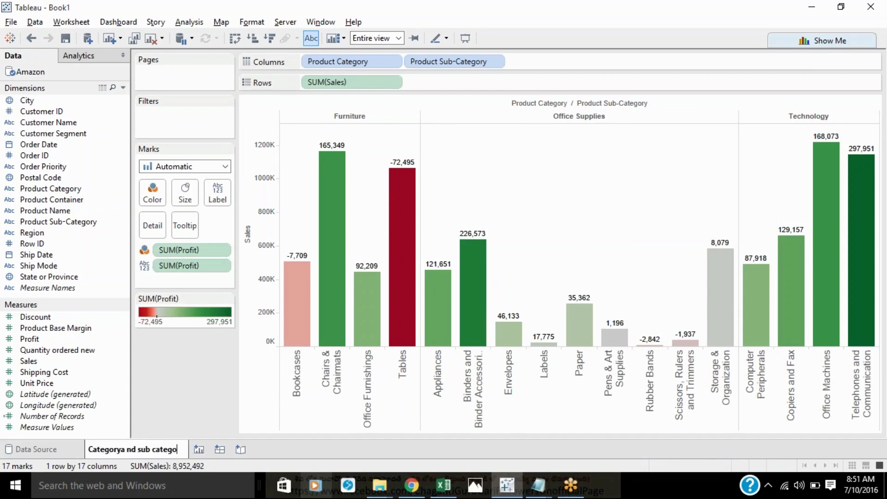
type("ry Profit")
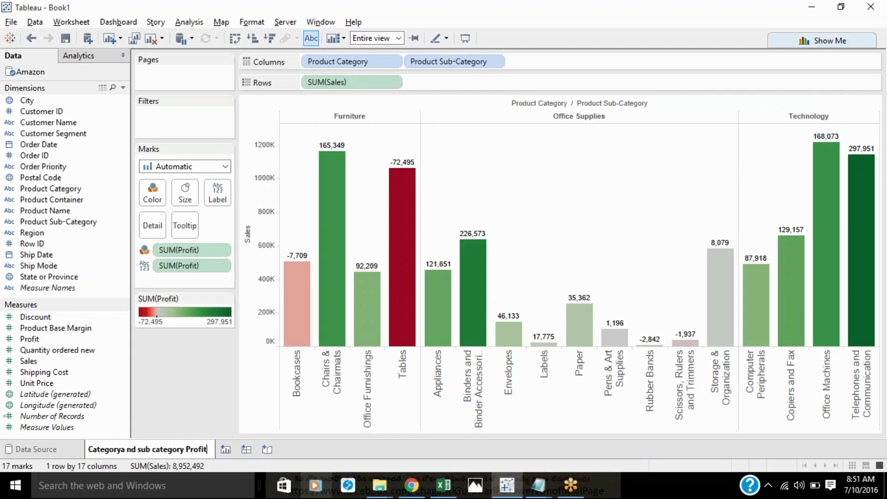
key("Return")
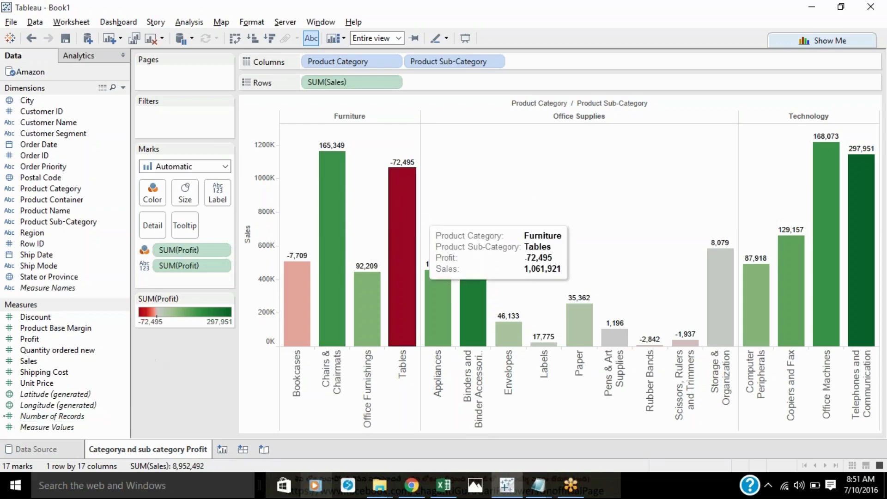
mouse_move(287, 286)
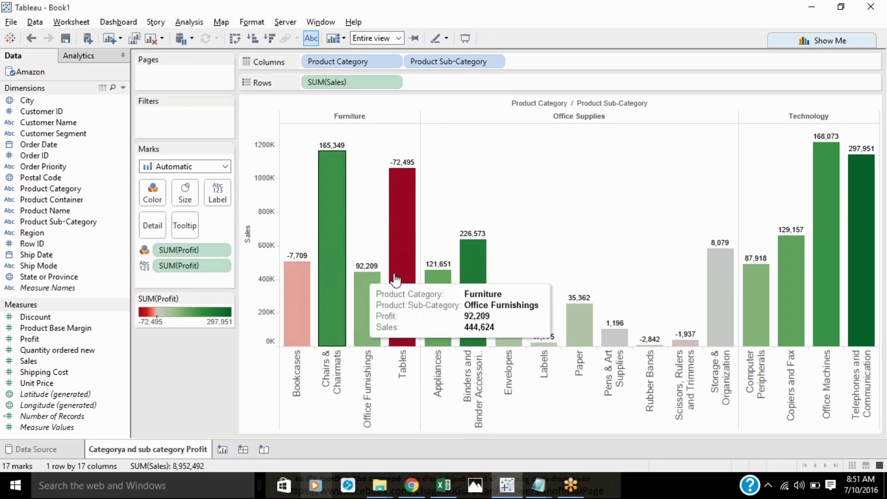
mouse_move(406, 224)
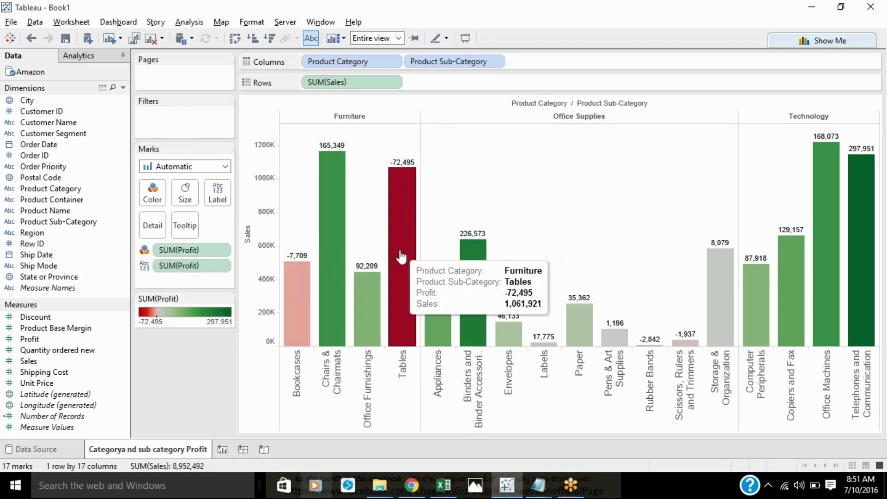
Step: On a new worksheet, build a State or Province map colored by Profit and labelled with the state names
left_click(222, 448)
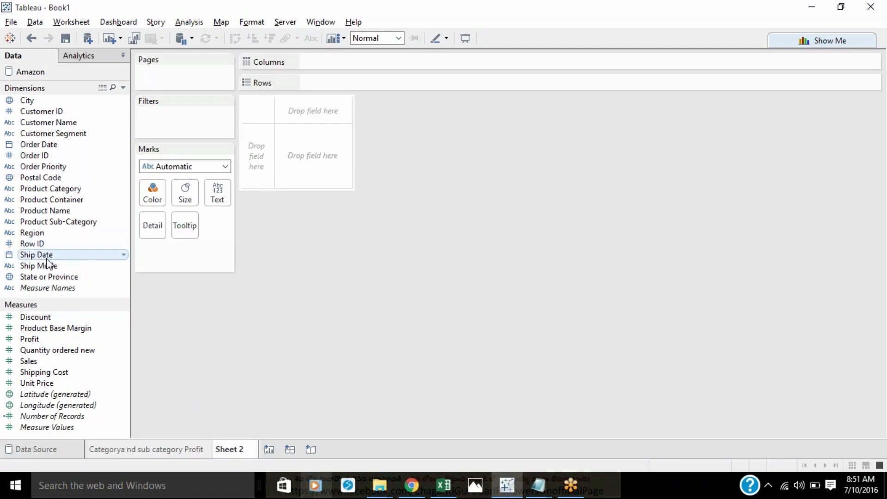
double_click(46, 280)
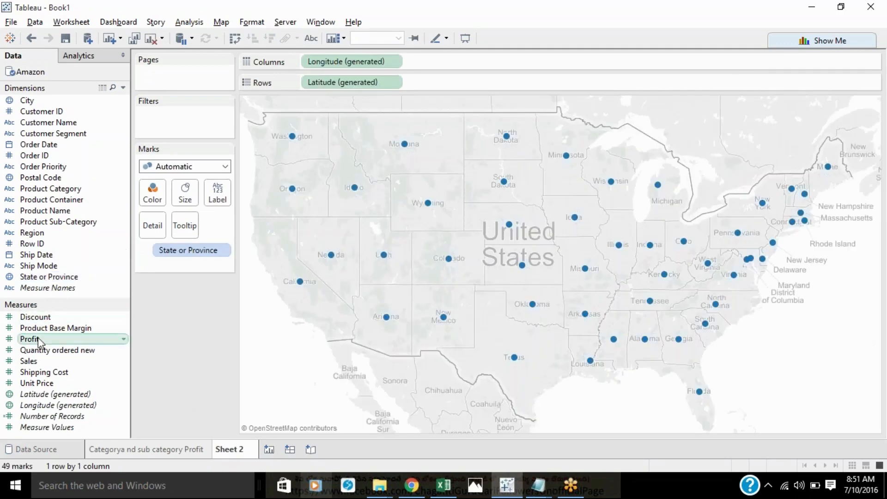
left_click_drag(41, 339, 151, 196)
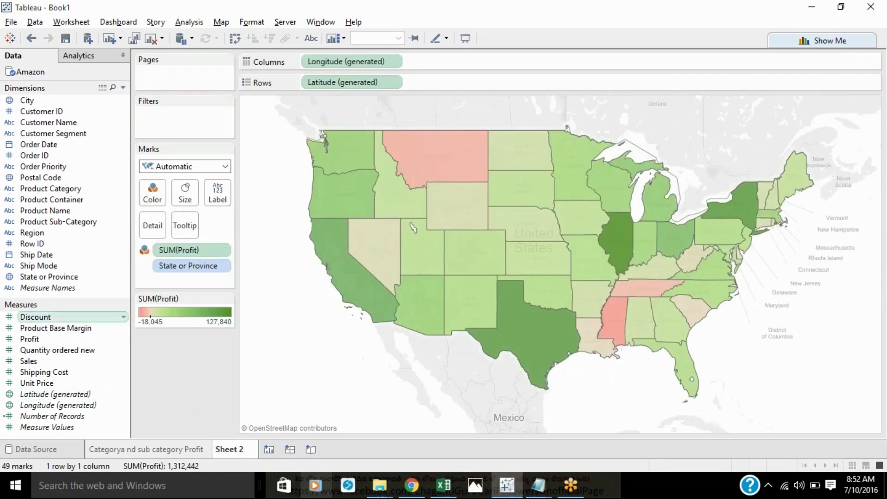
left_click_drag(46, 276, 413, 228)
left_click_drag(208, 220, 217, 192)
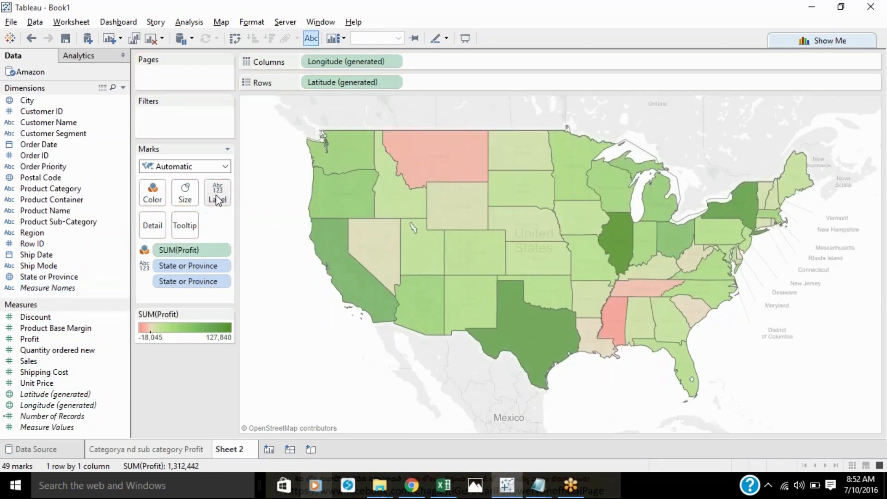
Step: Set the map's color transparency to 100% and make the Profit palette use the full color range
left_click(153, 192)
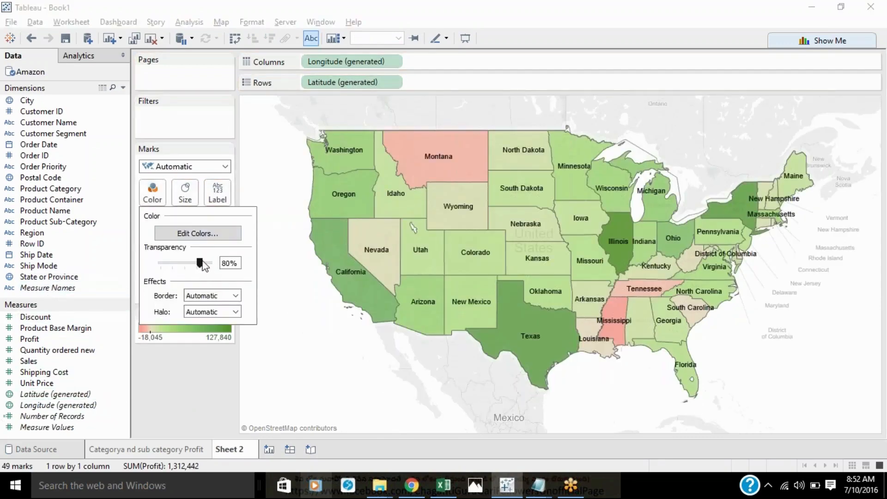
left_click_drag(200, 263, 209, 263)
left_click(210, 234)
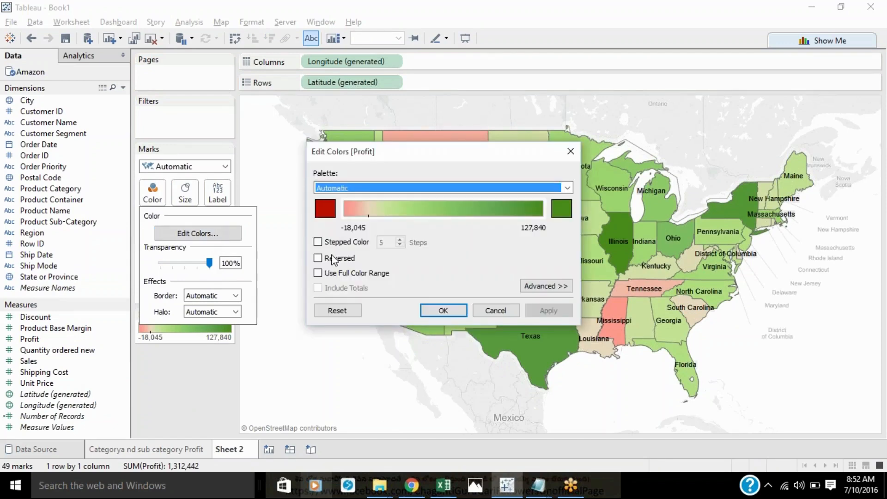
left_click(318, 273)
left_click(569, 315)
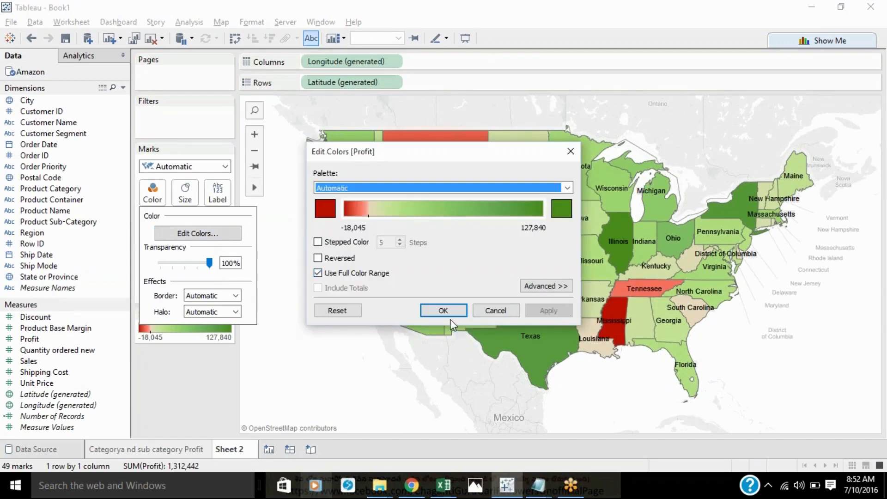
left_click(441, 311)
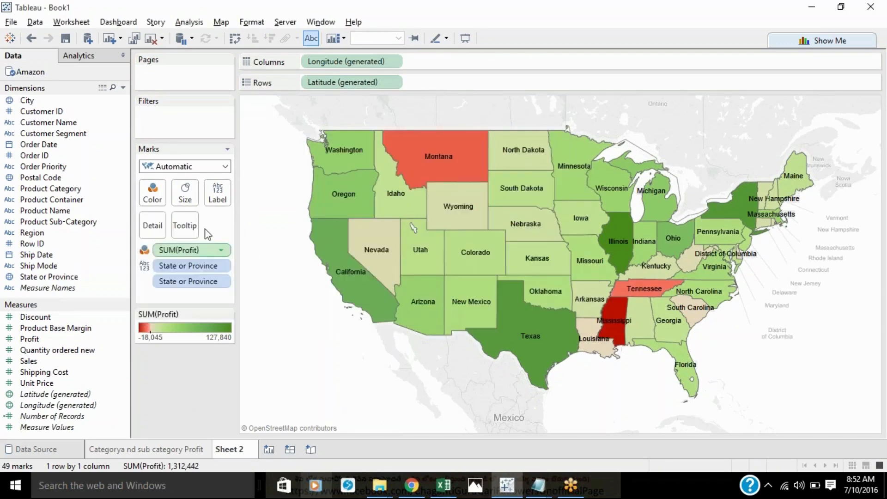
Step: Set the font size of the map's state labels to 10
left_click(218, 196)
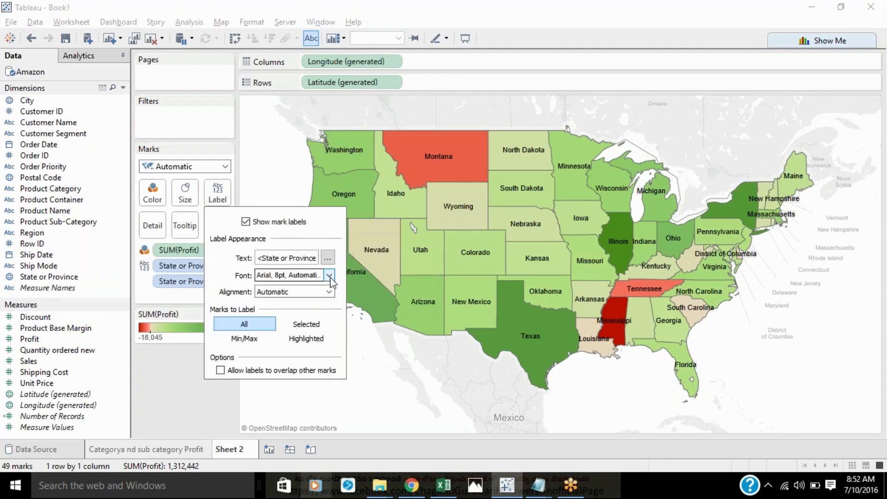
left_click(329, 276)
left_click(288, 311)
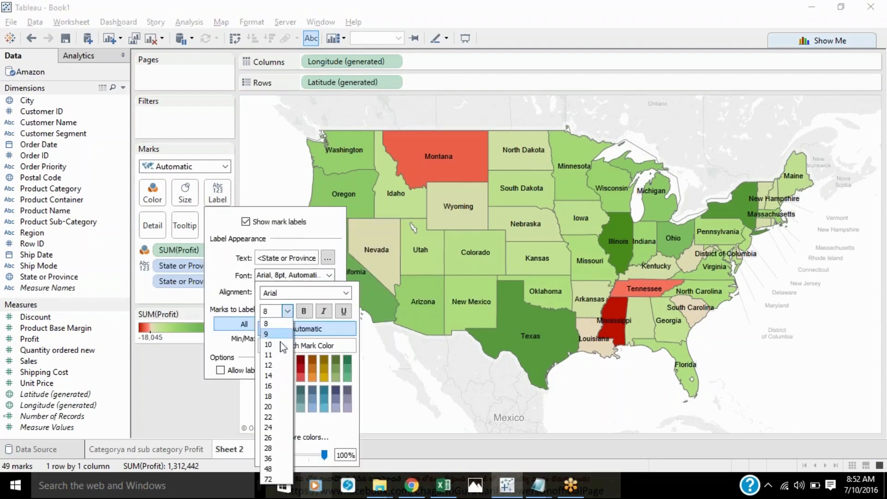
left_click(268, 354)
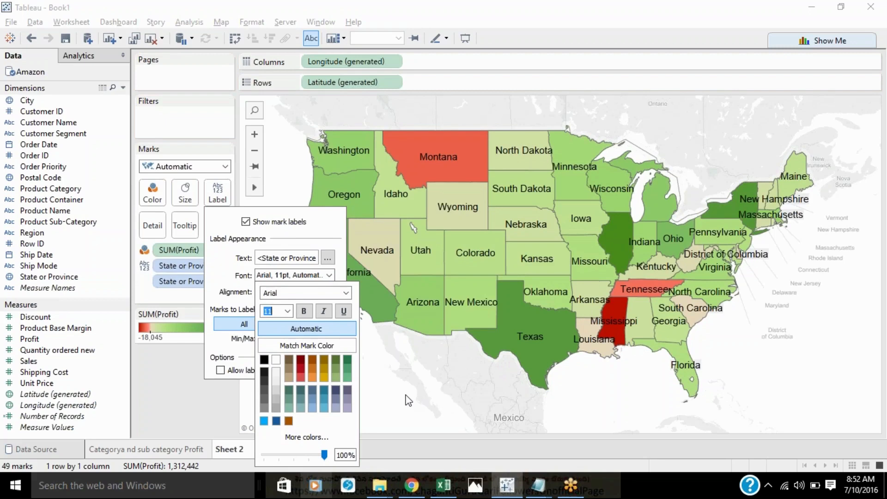
left_click(288, 312)
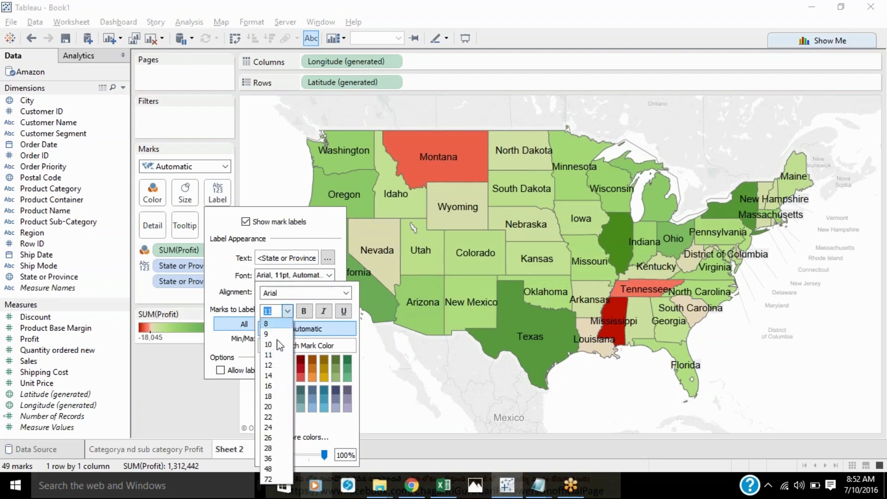
left_click(276, 347)
left_click(406, 368)
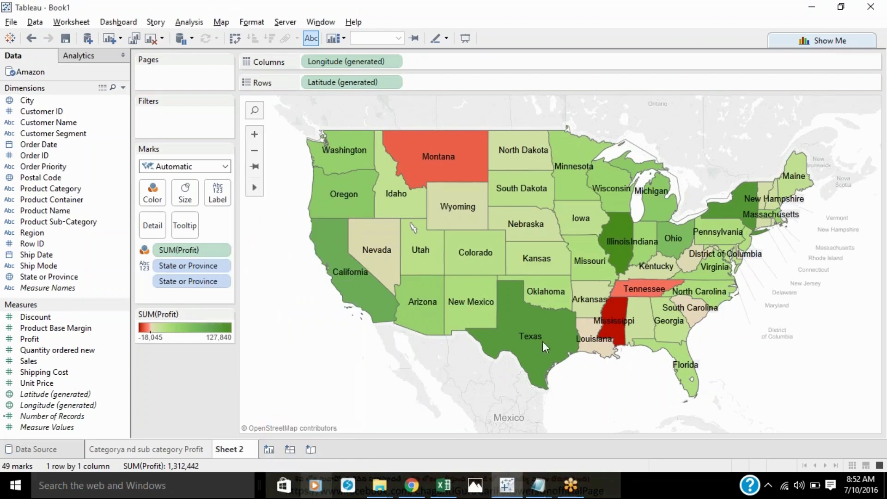
Step: Examine the profit of individual states on the map, such as Georgia, Mississippi, South Carolina and Tennessee
mouse_move(658, 326)
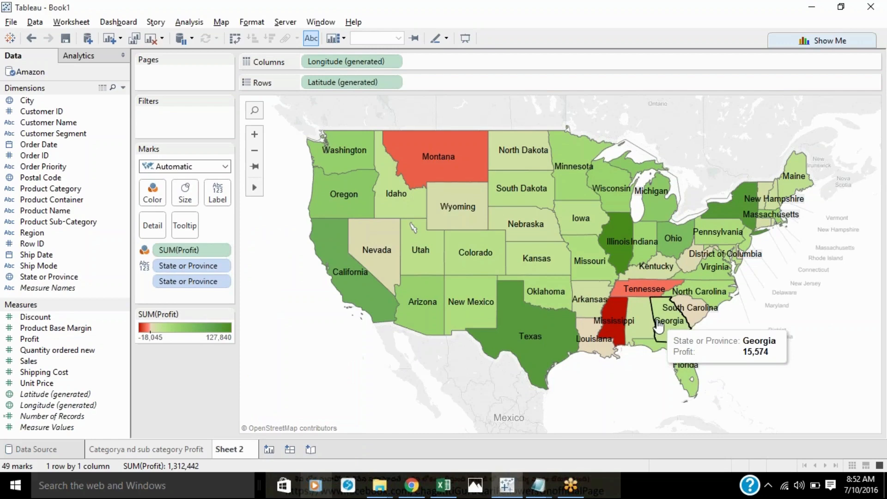
mouse_move(612, 239)
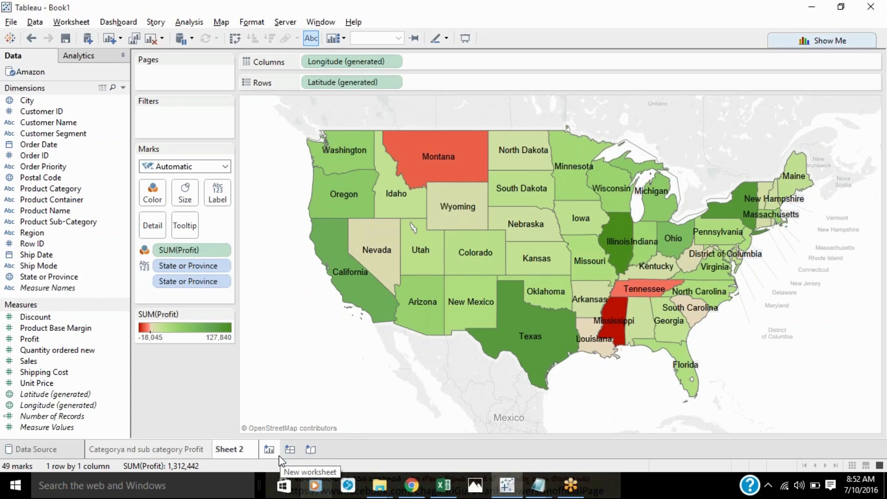
mouse_move(612, 329)
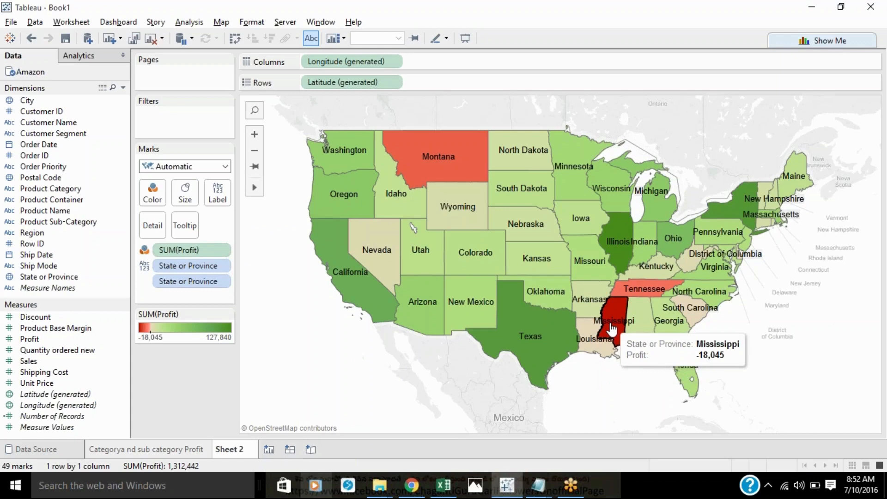
mouse_move(439, 160)
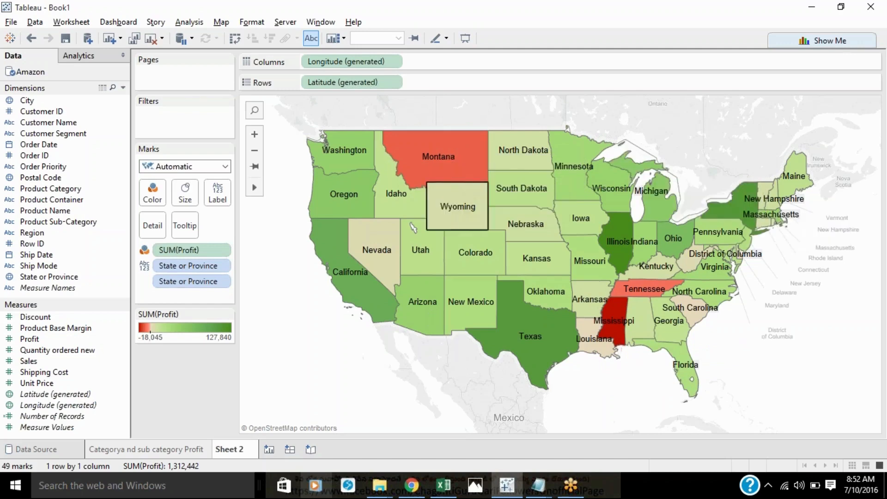
mouse_move(458, 312)
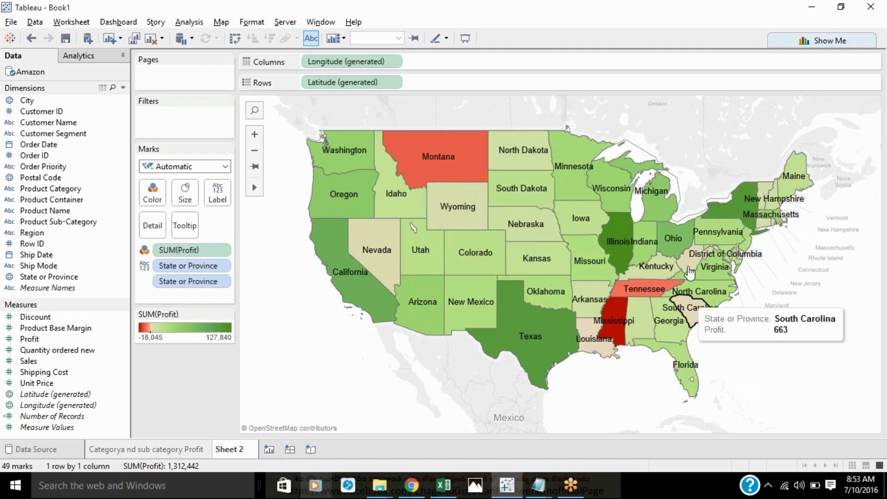
mouse_move(693, 262)
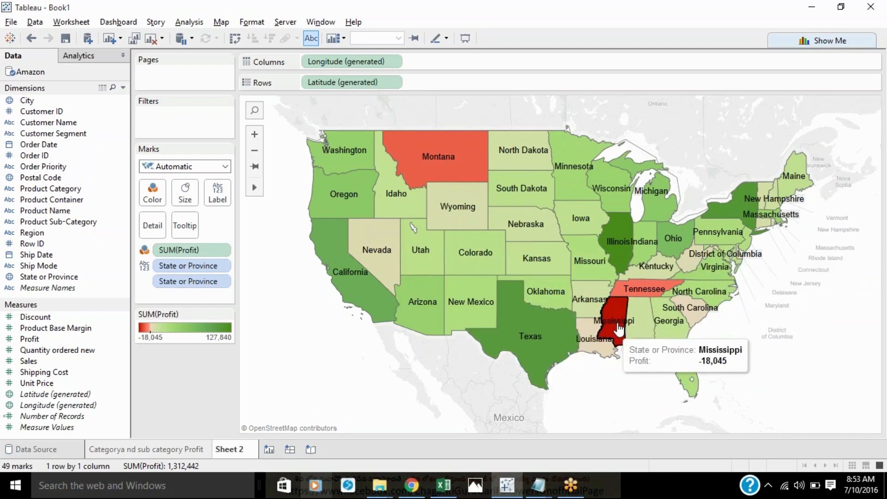
mouse_move(636, 291)
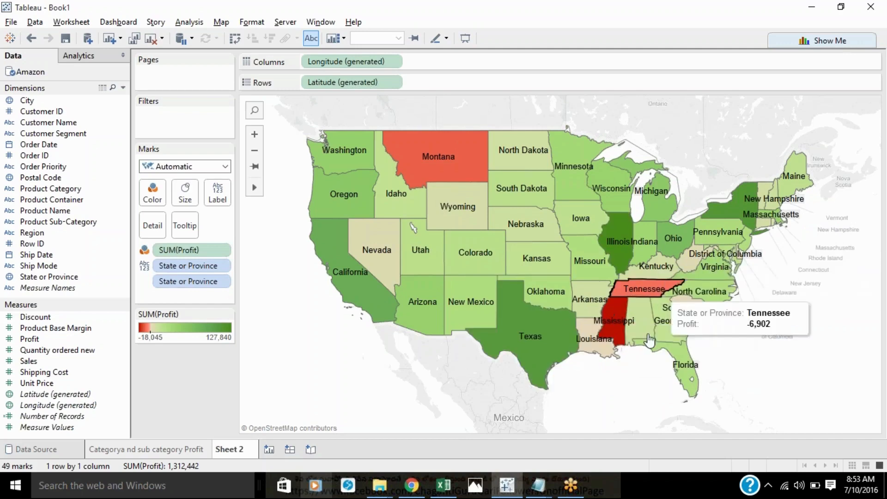
Step: Rename Sheet 2 as "State Wise Profit" and add a new worksheet after it
left_click(225, 456)
type("State Eise Profit")
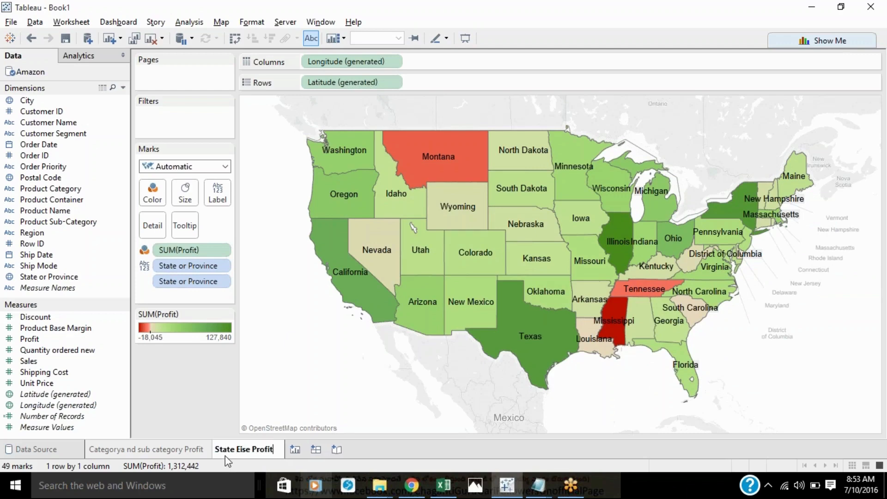
key("Return")
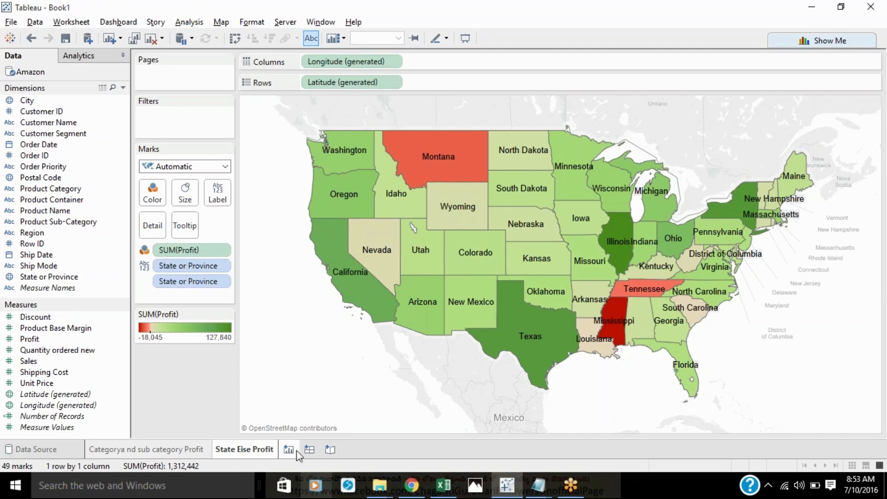
left_click(288, 450)
left_click(238, 451)
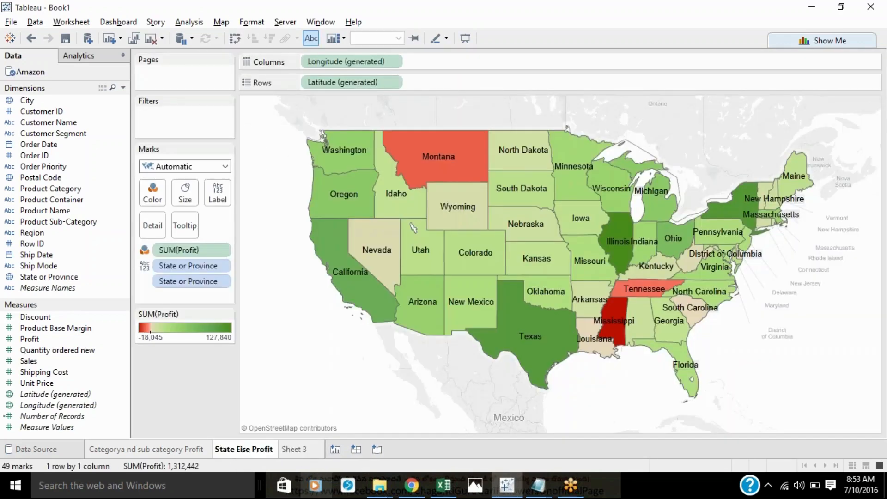
key("BackSpace")
type("W")
key("Return")
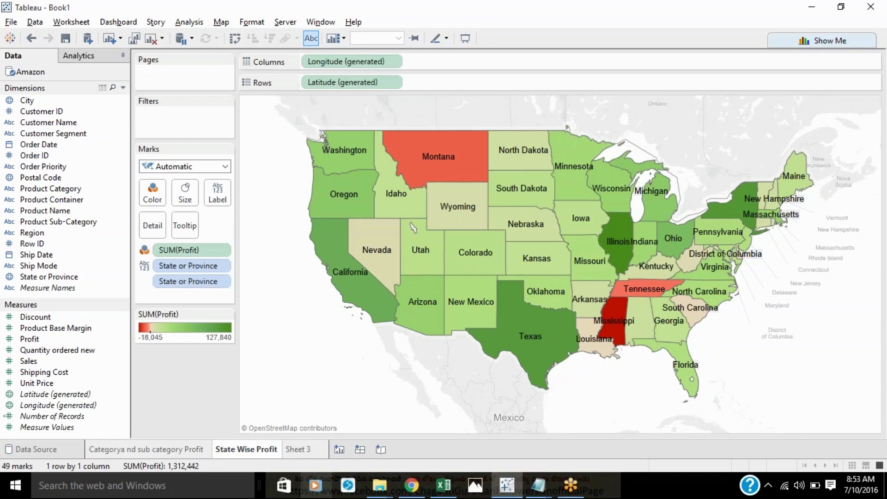
Step: On Sheet 3, plot Sales by year of Order Date, with the date on Columns and Sales on Rows
left_click(299, 451)
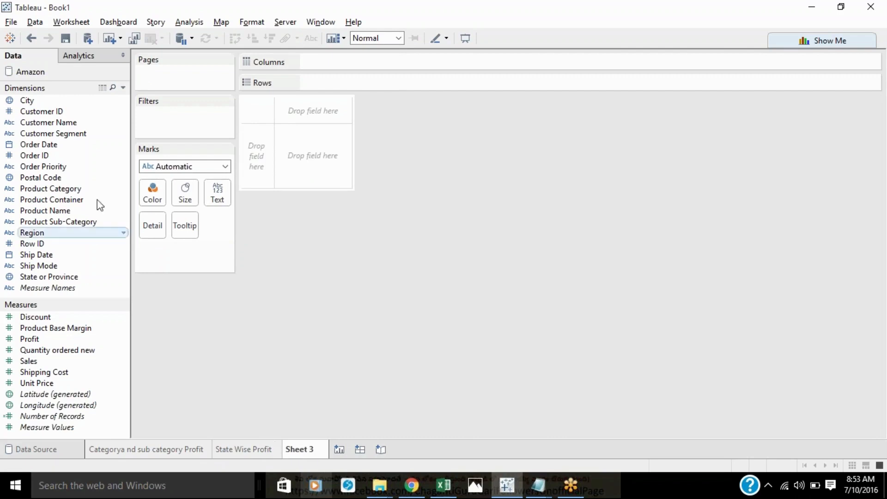
left_click_drag(32, 146, 329, 63)
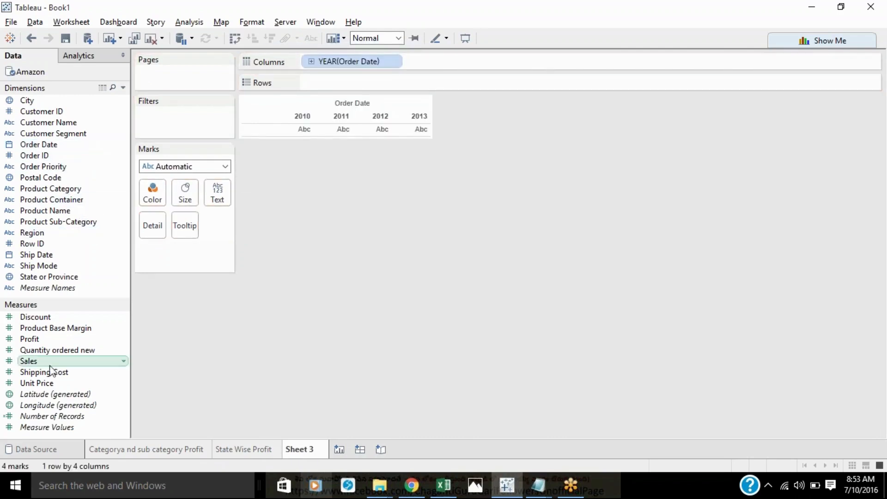
left_click_drag(43, 365, 350, 85)
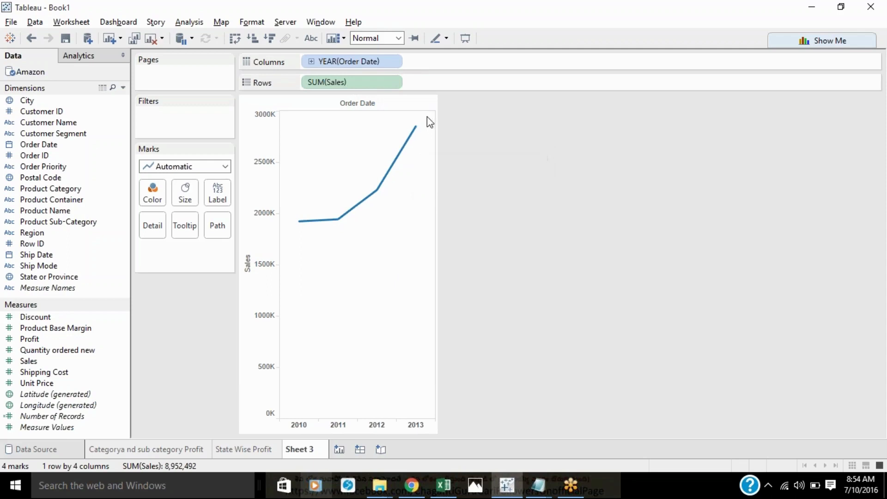
Step: Drill the Order Date down through quarter, month and day, and collapse it back to year
left_click(311, 62)
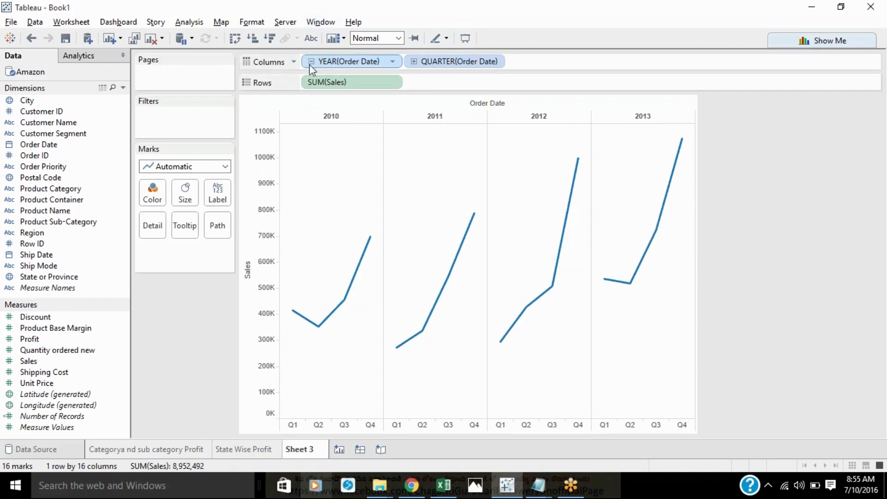
left_click(414, 64)
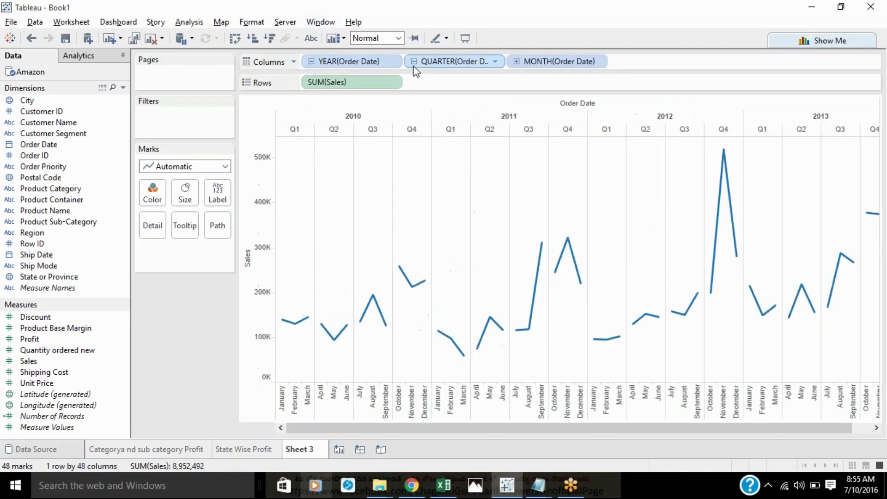
left_click(517, 63)
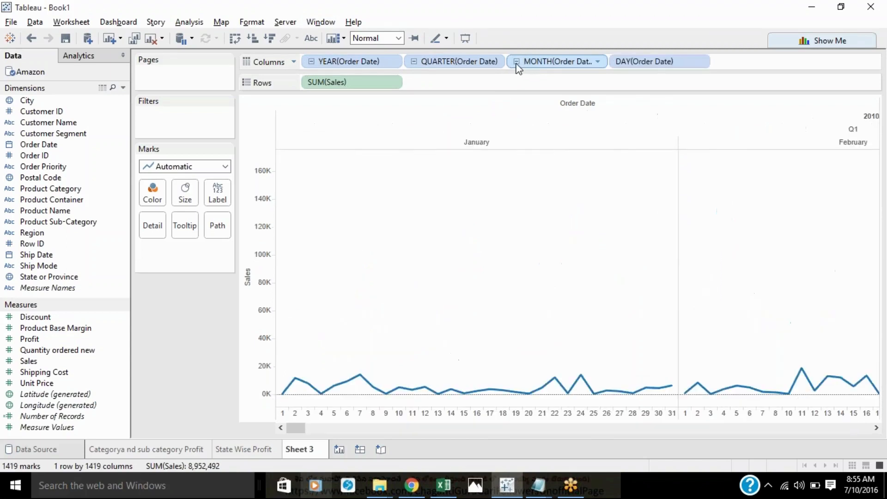
left_click(414, 62)
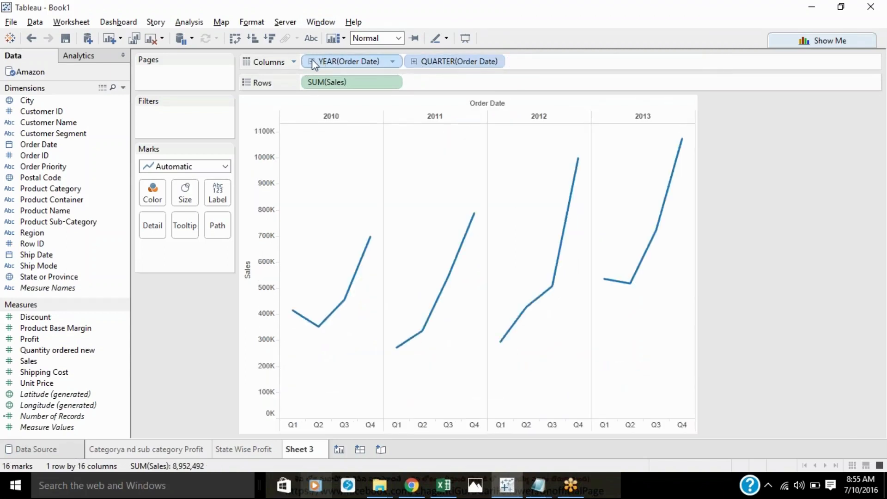
left_click(312, 62)
Step: Change the Order Date to continuous months and label the line with Sales
left_click(392, 62)
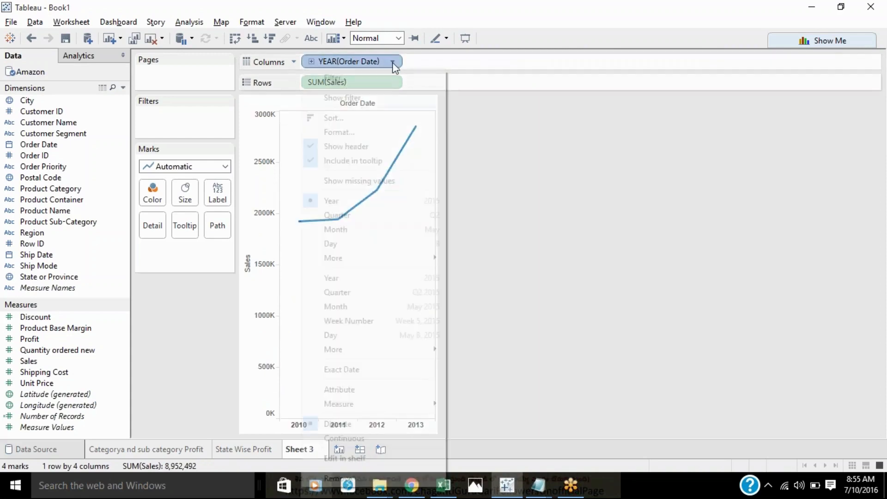
left_click(375, 306)
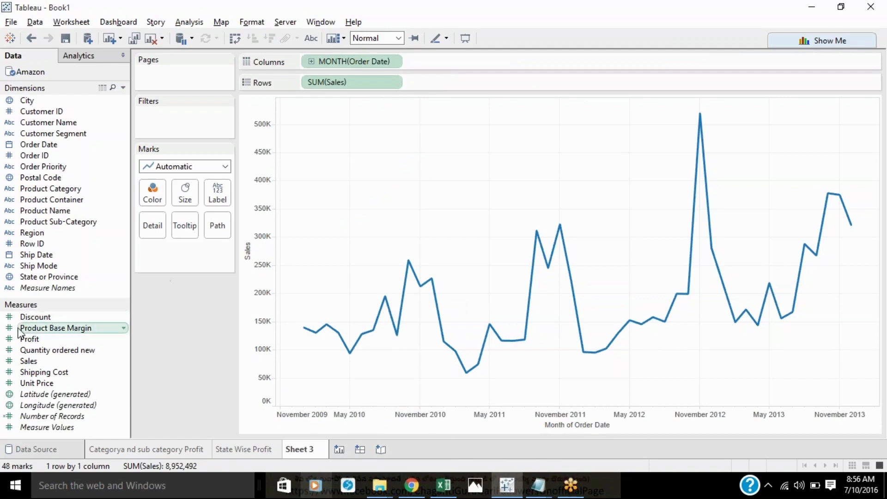
left_click(27, 365)
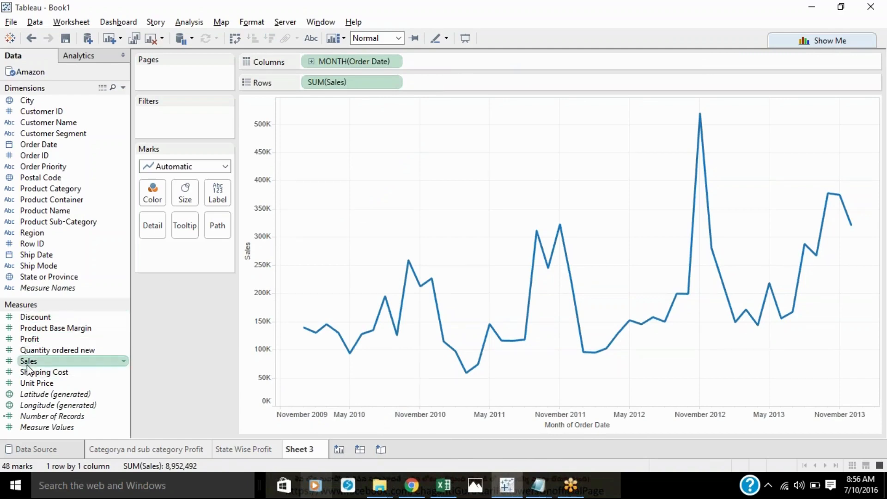
left_click_drag(27, 366, 218, 193)
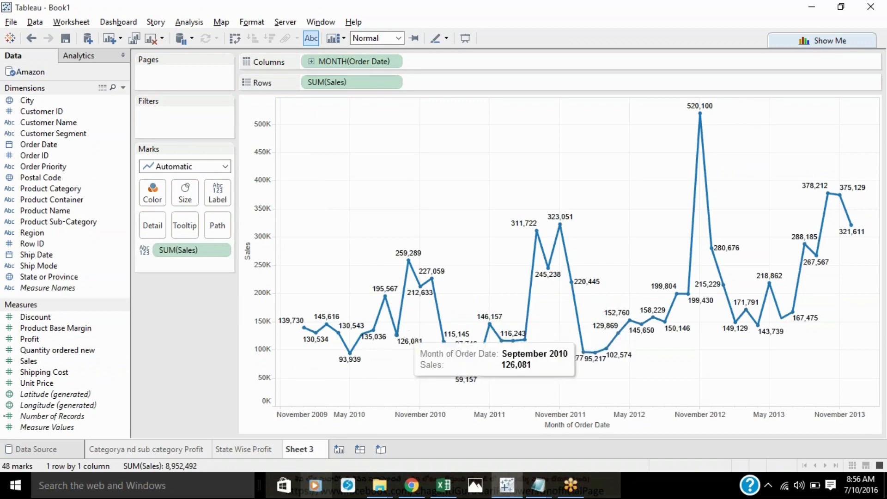
Step: Show trend lines on the monthly Sales line chart
right_click(601, 229)
mouse_move(656, 321)
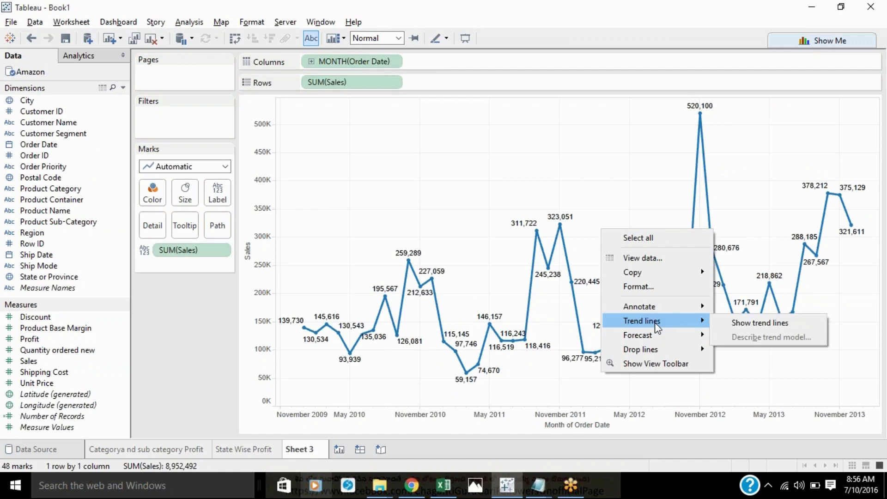
left_click(768, 318)
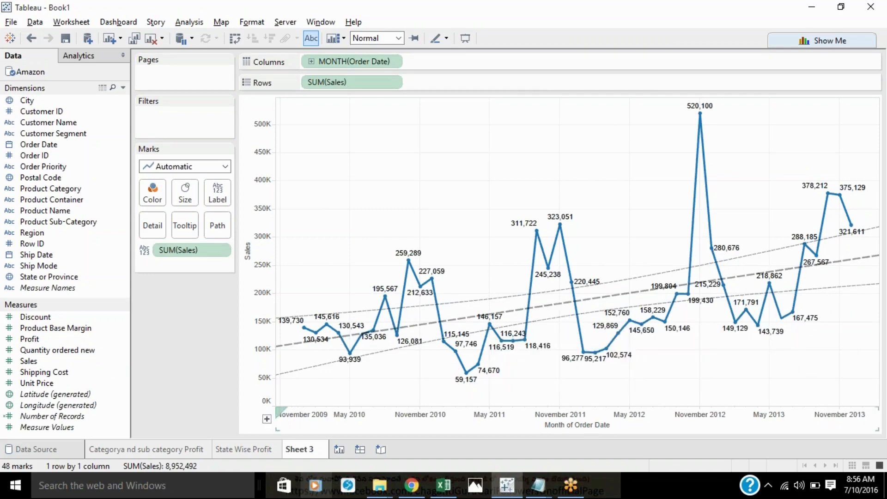
Step: Rename Sheet 3 as "Month Wise Sales"
double_click(291, 449)
type("da")
key("BackSpace")
key("BackSpace")
type("Month Wise Sales")
key("Return")
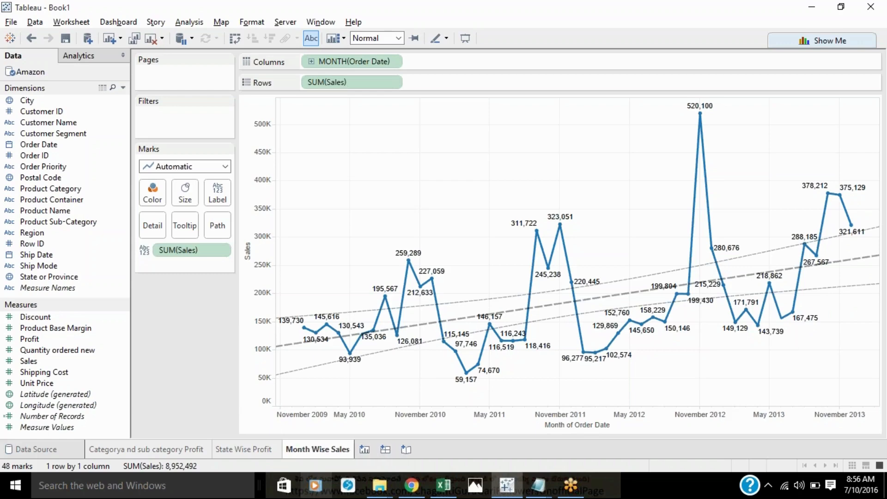
Step: Create a dashboard with State Wise Profit across the top and the category profit chart and Month Wise Sales side by side below it
left_click(385, 449)
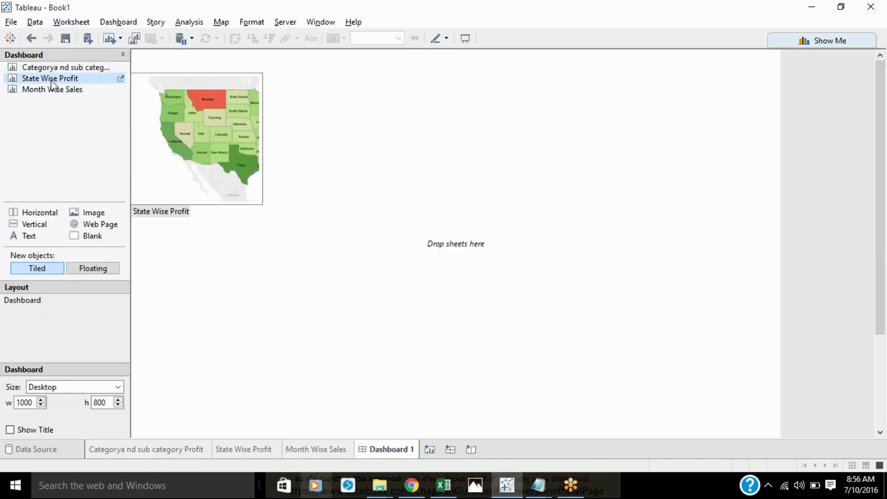
left_click_drag(52, 84, 306, 115)
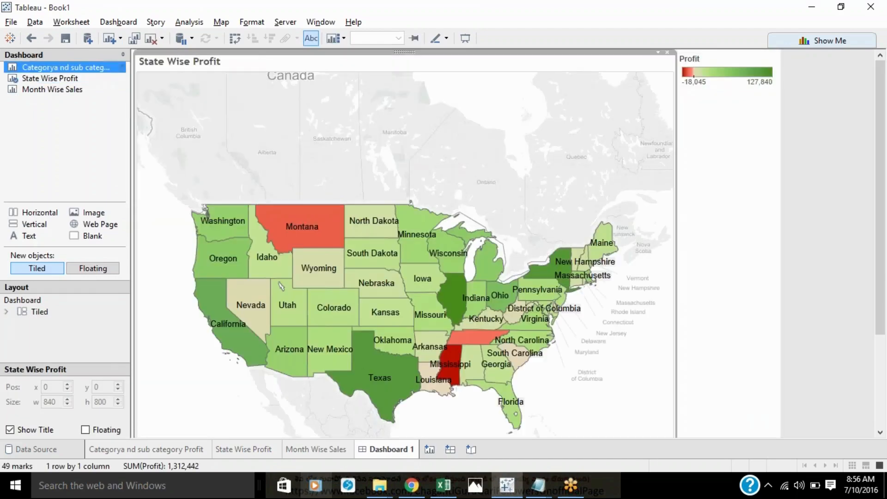
mouse_move(52, 89)
left_mouse_down()
mouse_move(468, 344)
mouse_move(435, 368)
mouse_move(395, 378)
left_mouse_up()
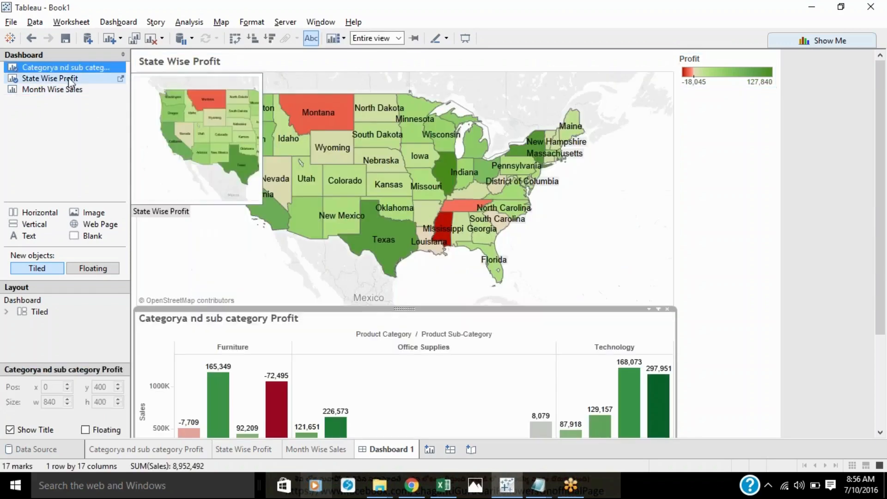
left_click(53, 89)
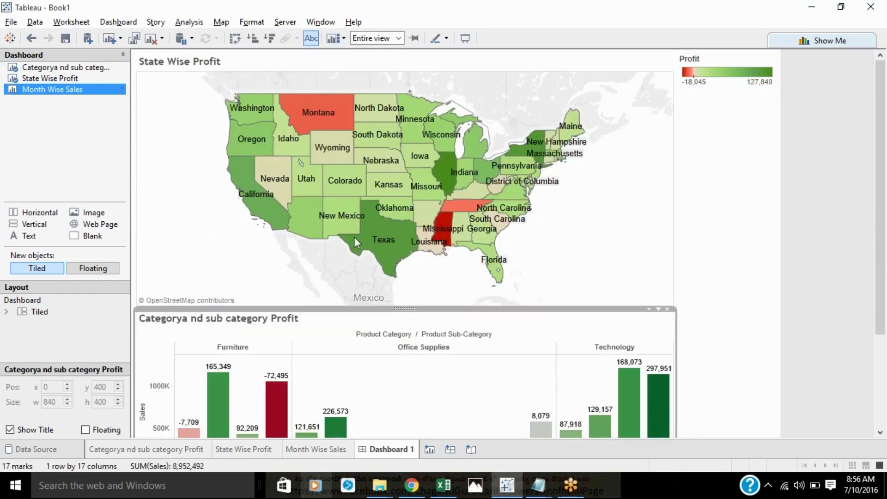
left_click_drag(52, 89, 585, 389)
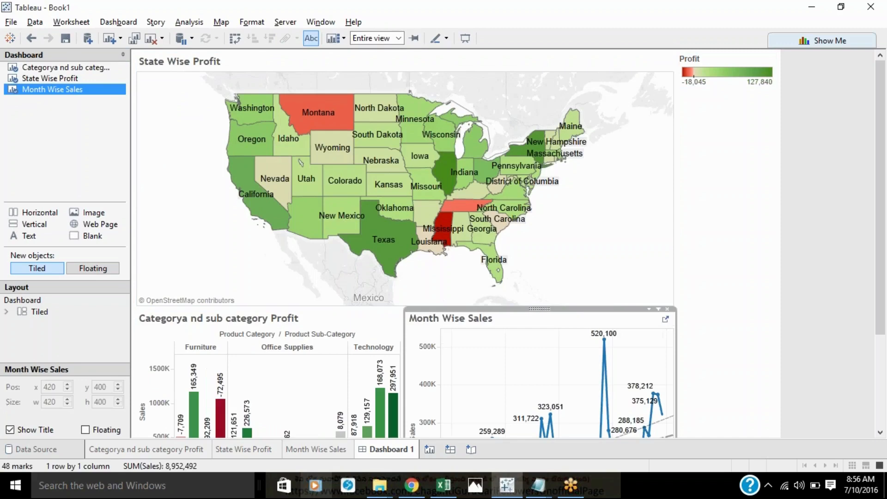
Step: Delete the layout container holding the Profit legend and set the dashboard size to Automatic
left_click(706, 242)
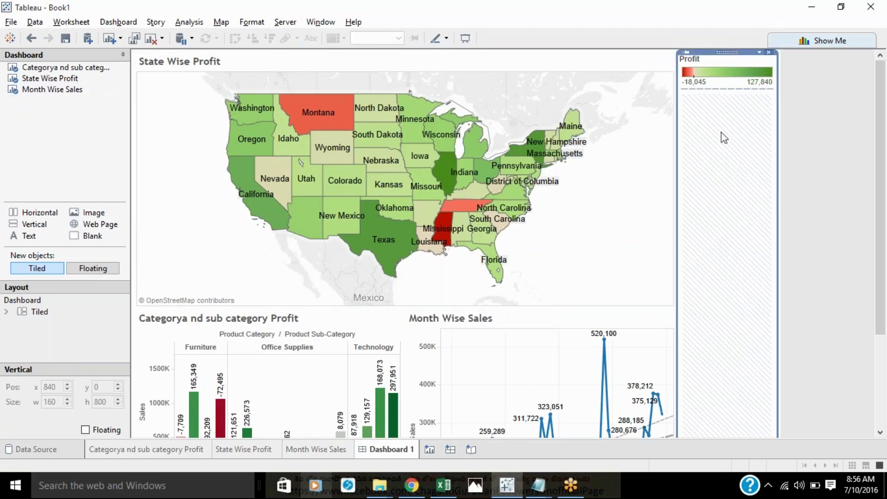
left_click(768, 52)
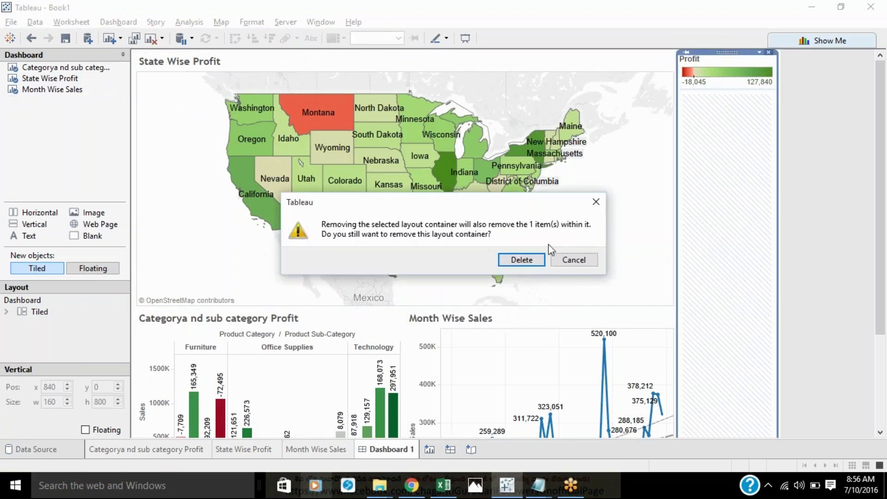
left_click(521, 260)
left_click(116, 387)
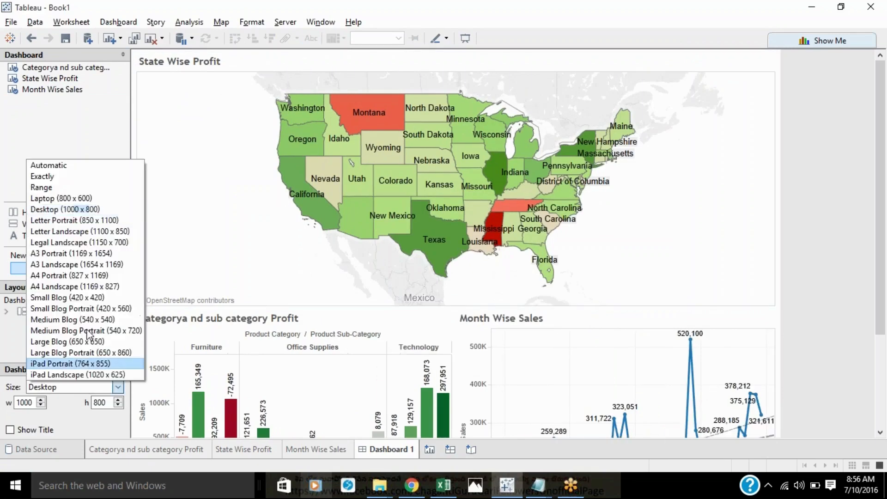
left_click(71, 168)
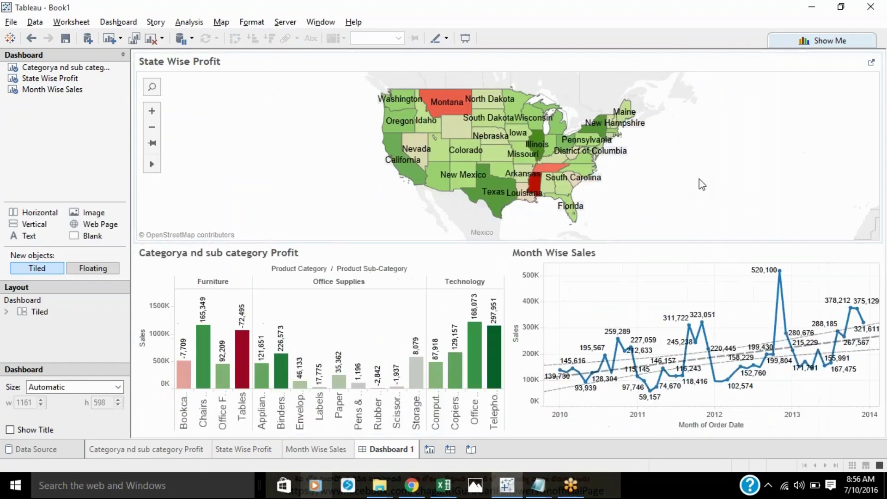
Step: Use the State Wise Profit, category profit and Month Wise Sales views as filters for the dashboard
left_click(699, 179)
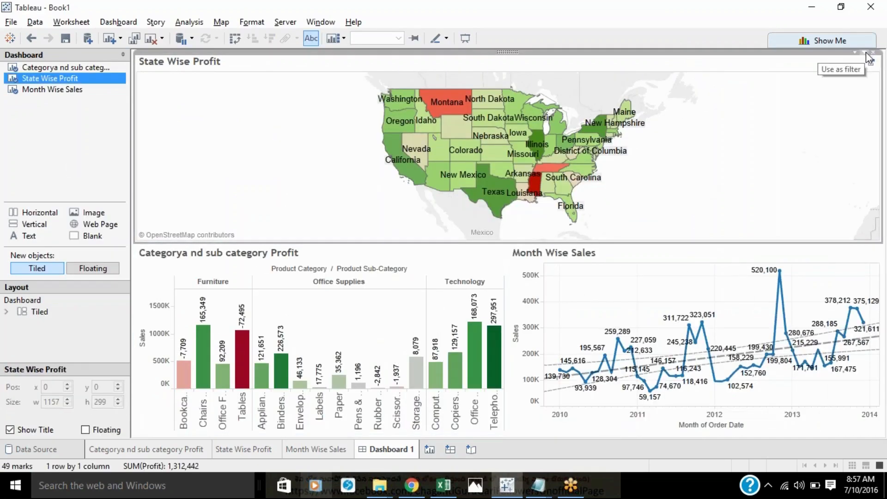
left_click(689, 280)
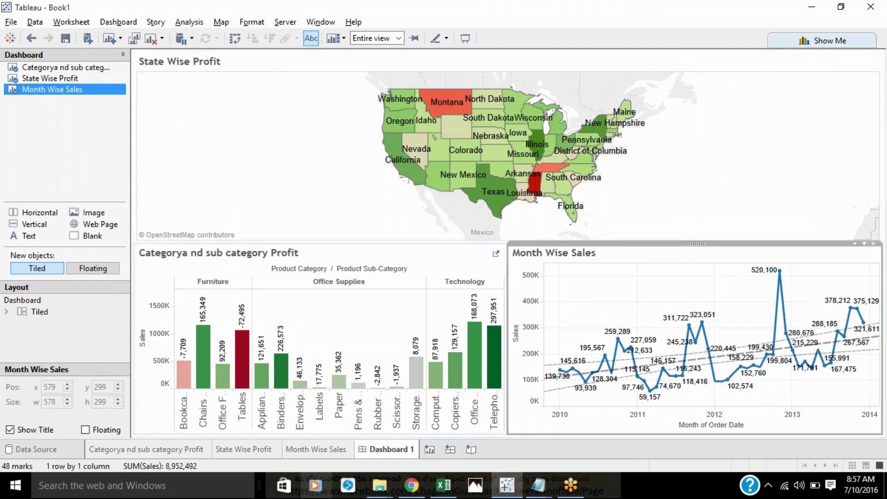
left_click(489, 242)
left_click(679, 285)
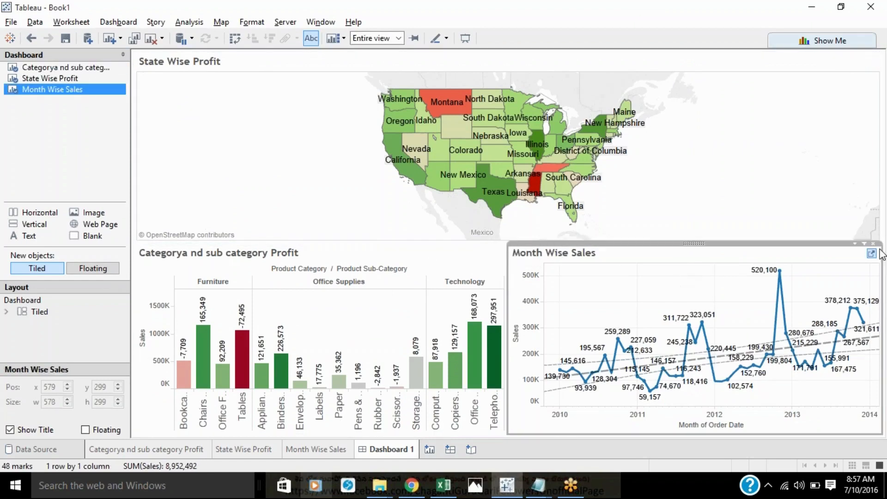
left_click(730, 97)
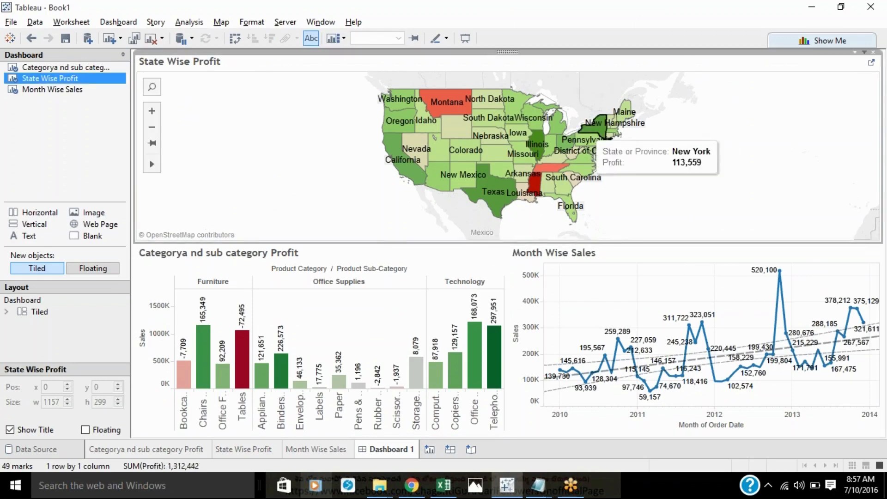
Step: Filter the dashboard by the Tables sub-category to examine its profit by state and monthly sales, and clear the filter
left_click(155, 113)
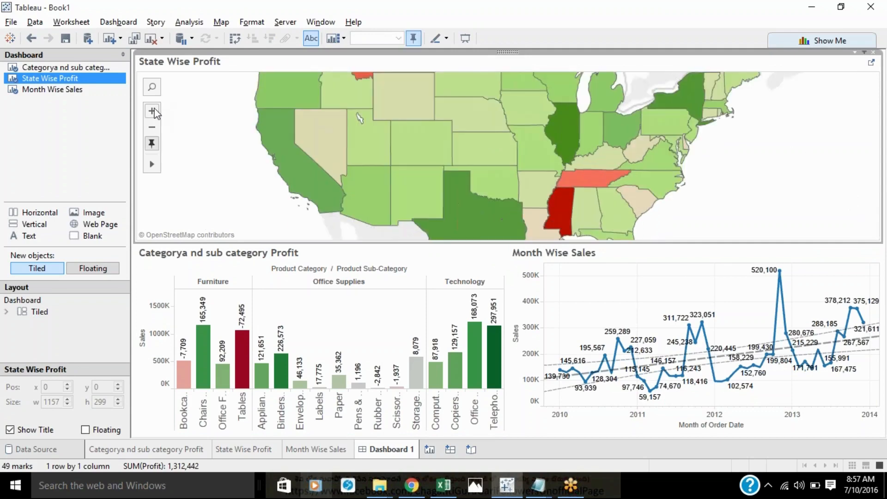
left_click(155, 113)
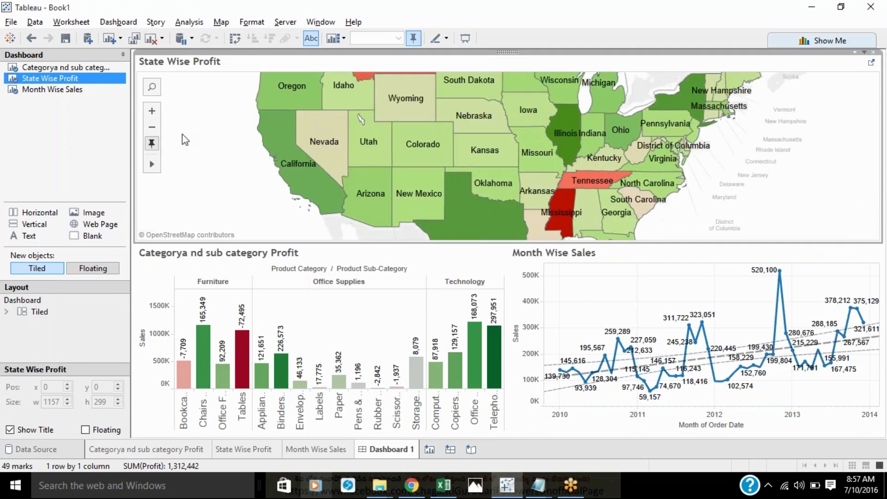
left_click(241, 383)
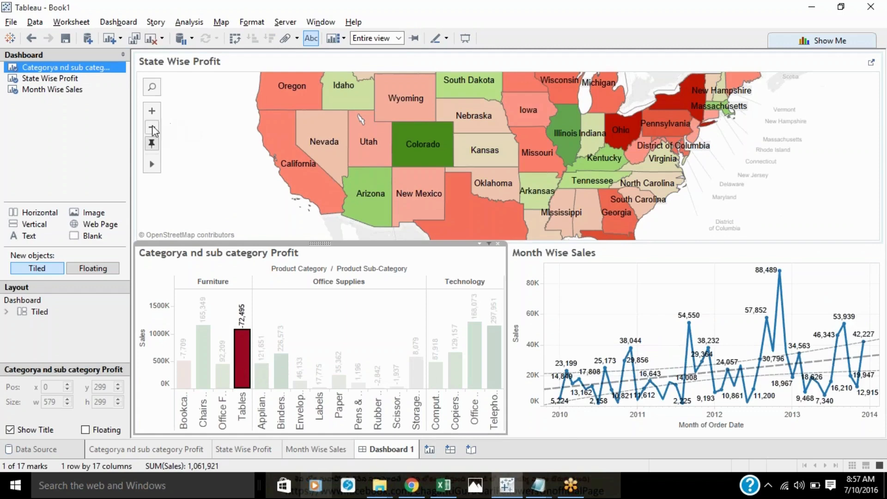
left_click(152, 127)
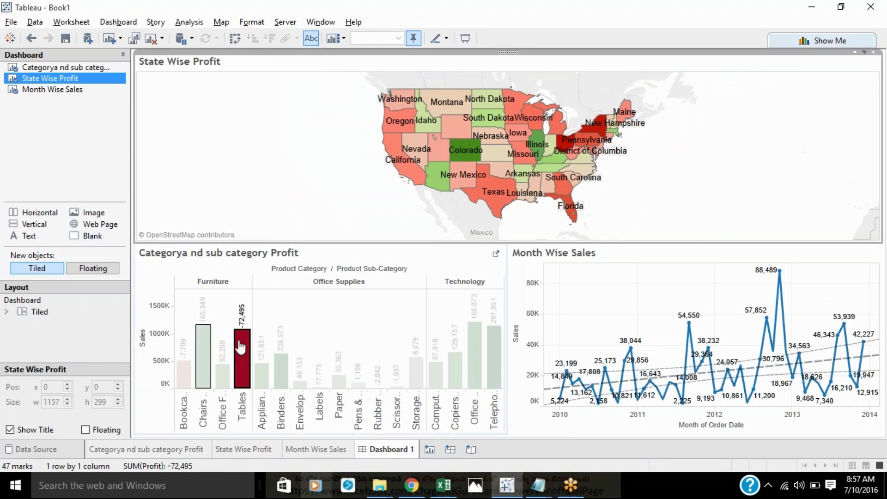
left_click(251, 365)
left_click(252, 367)
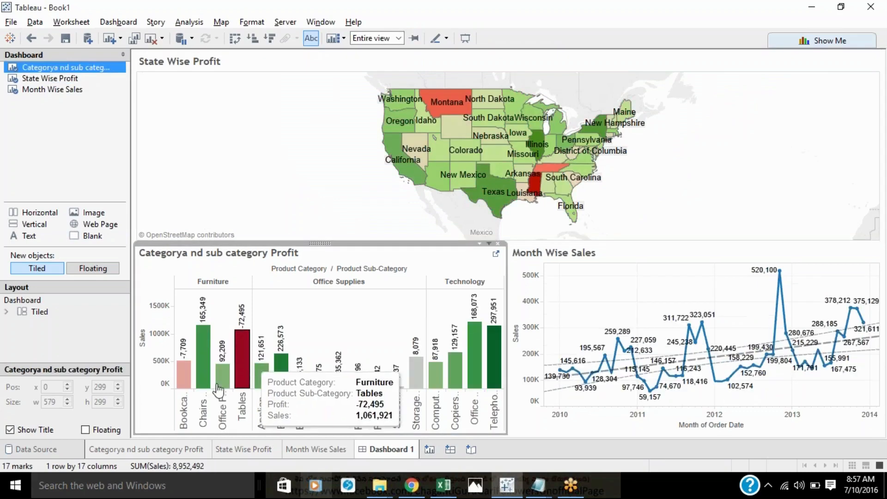
mouse_move(242, 384)
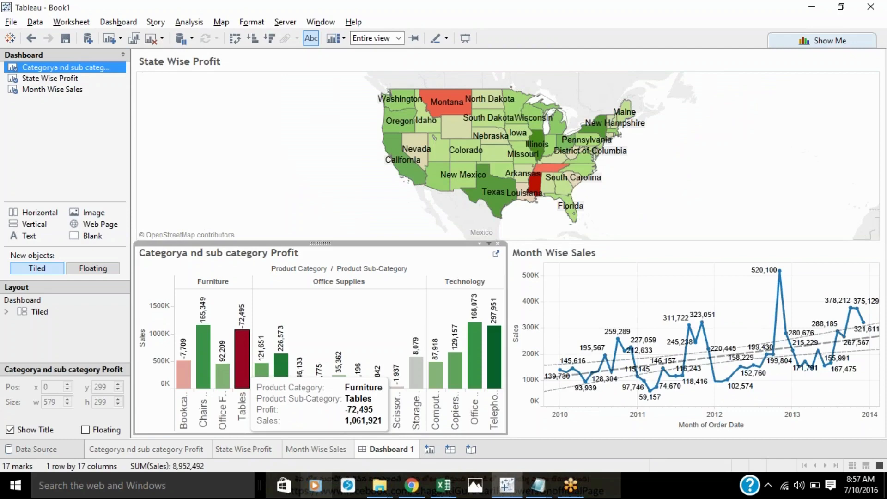
left_click(243, 365)
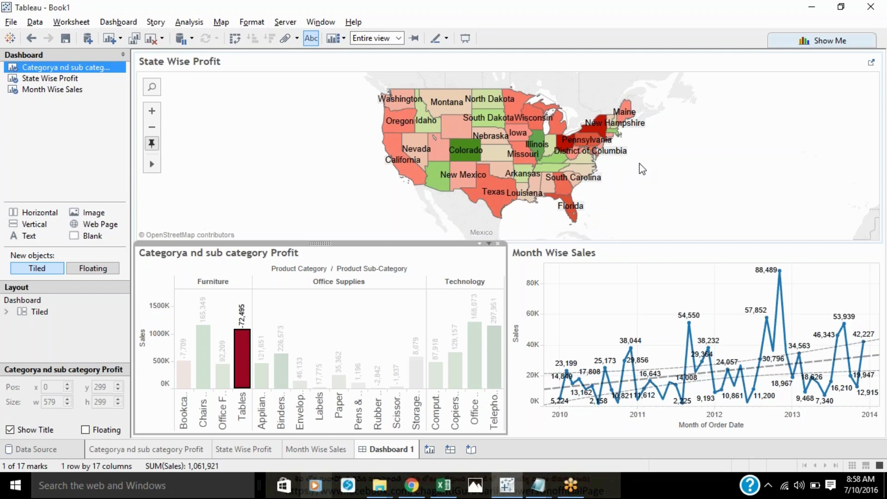
left_click(239, 368)
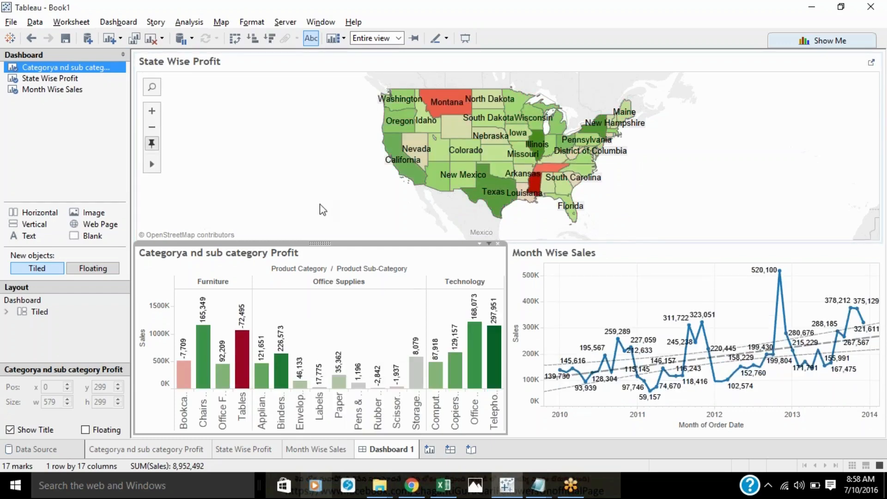
Step: Filter the dashboard by Mississippi to examine its sub-category profits and monthly sales, and clear the filter
left_click(532, 191)
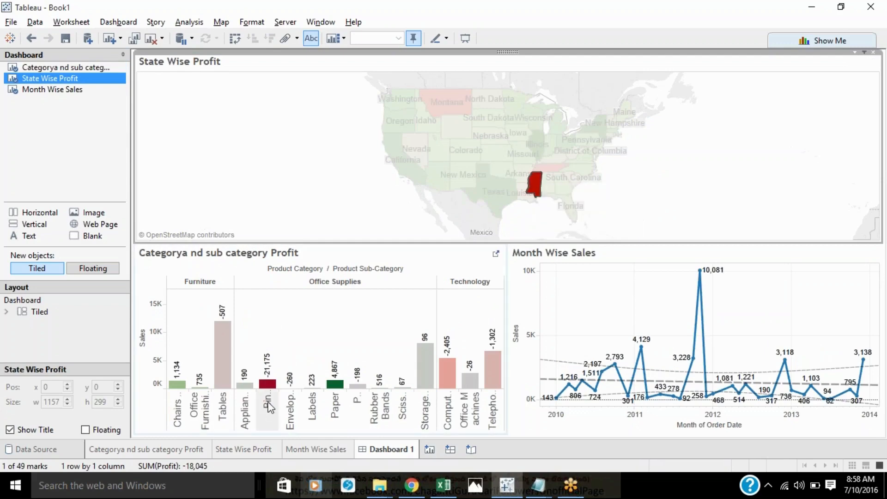
mouse_move(268, 385)
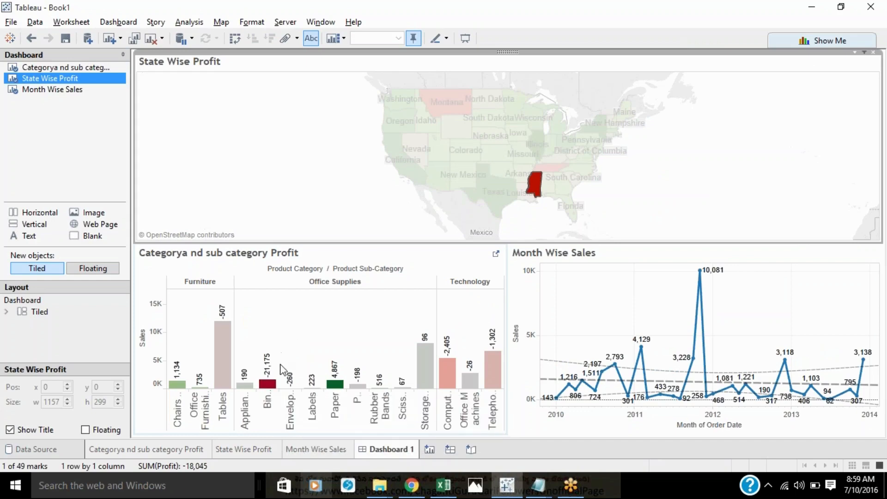
mouse_move(532, 185)
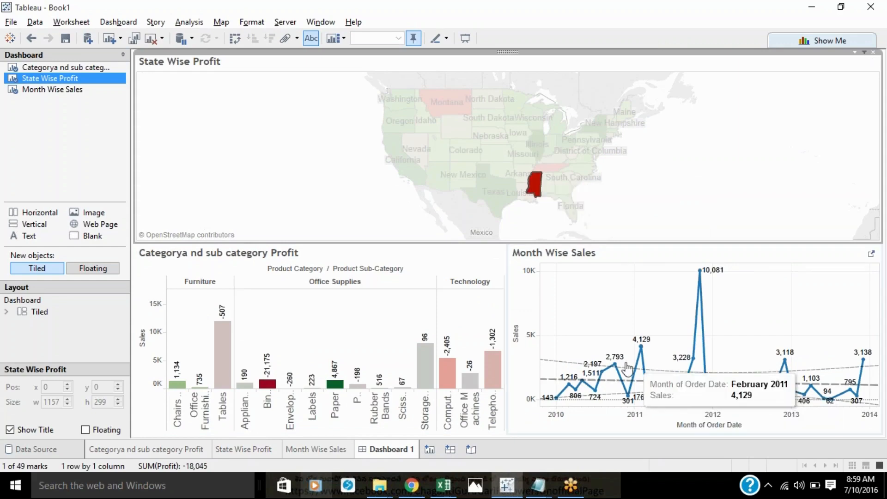
mouse_move(574, 371)
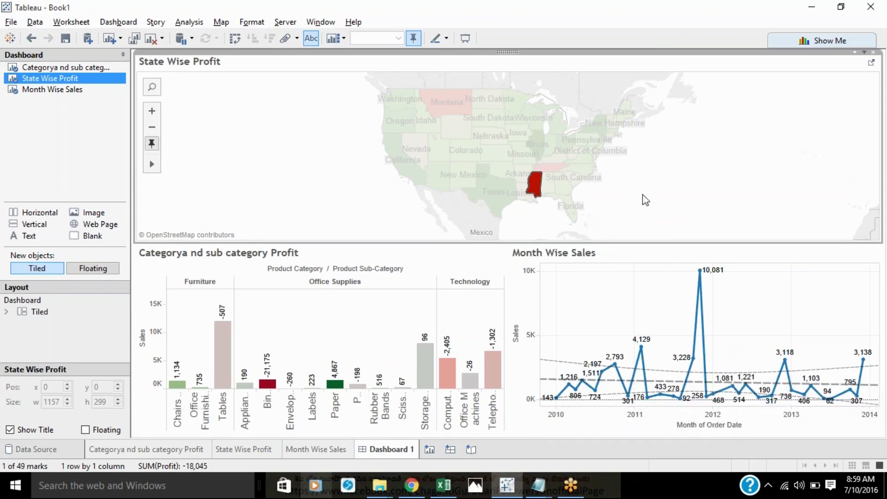
left_click(534, 183)
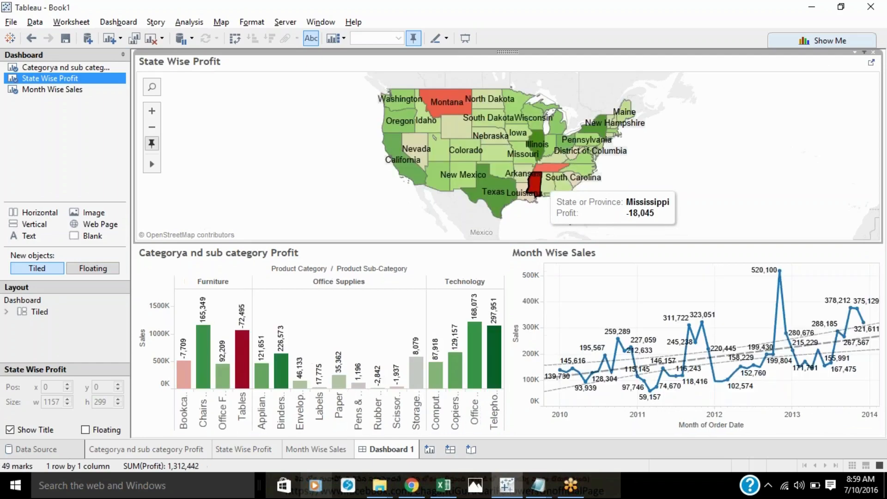
Step: Filter the dashboard by Illinois to examine its sub-category profits, monthly sales and trend line, and clear the filter
left_click(536, 153)
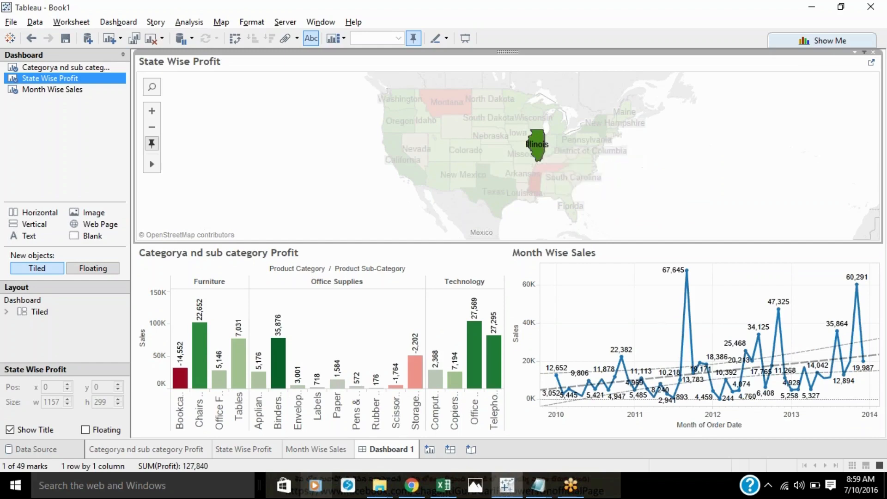
mouse_move(179, 381)
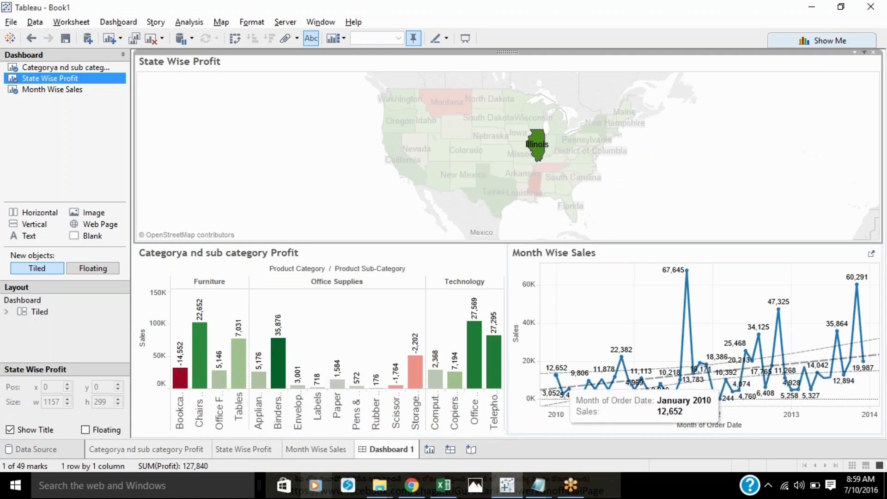
mouse_move(570, 396)
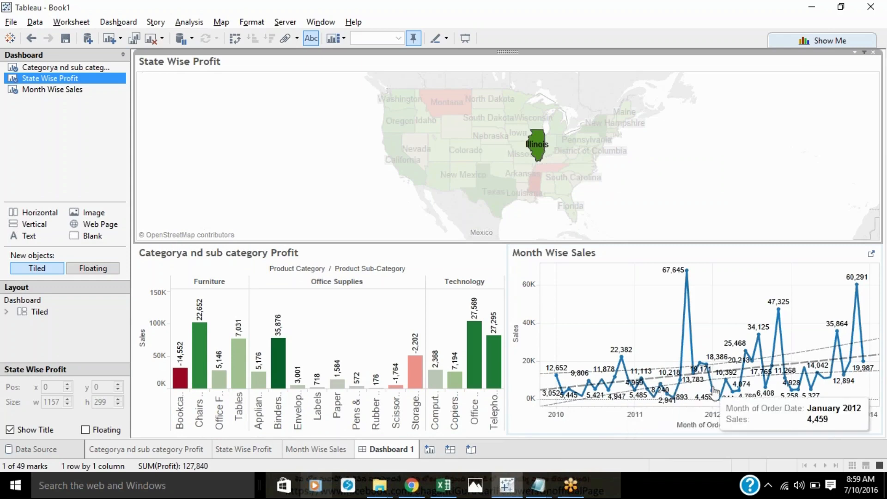
mouse_move(848, 353)
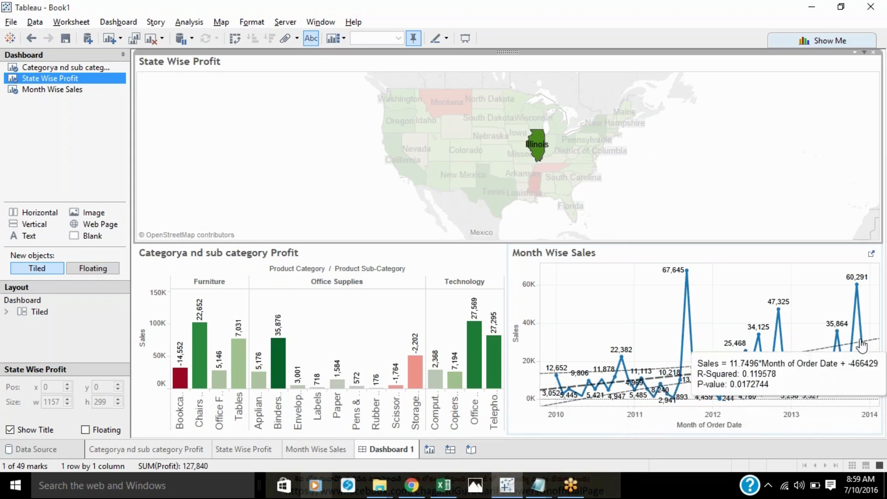
mouse_move(862, 323)
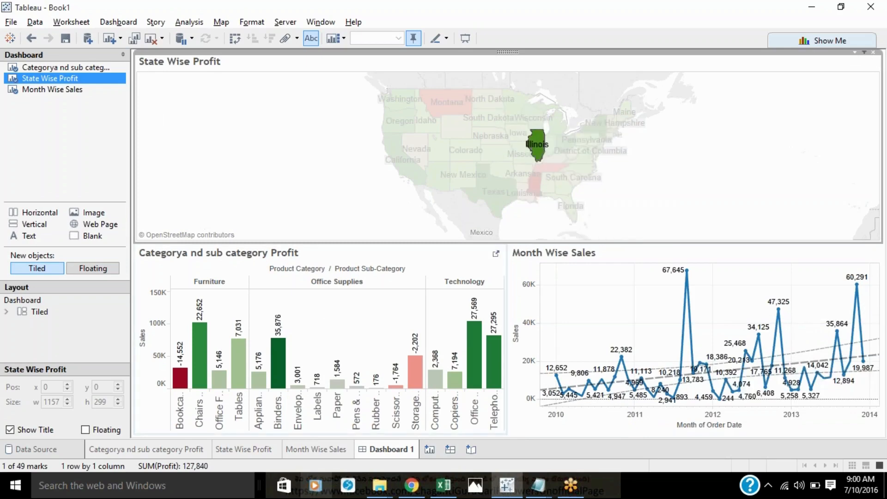
left_click(535, 147)
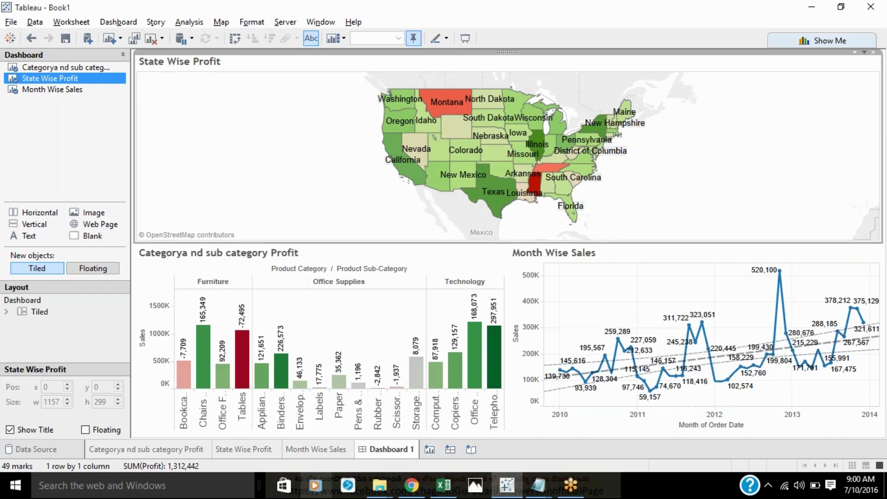
Step: View the start page's full list of server connectors and open the Tableau Server sign-in dialog
left_click(9, 38)
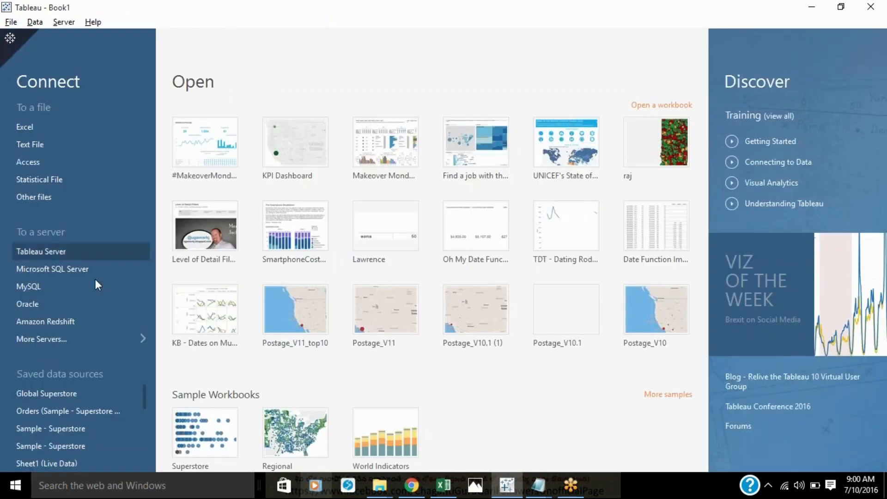
left_click(59, 340)
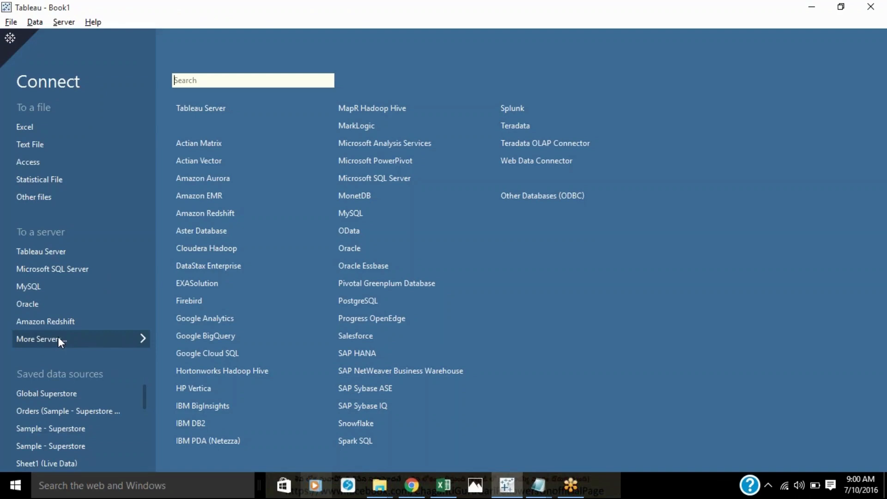
left_click(36, 250)
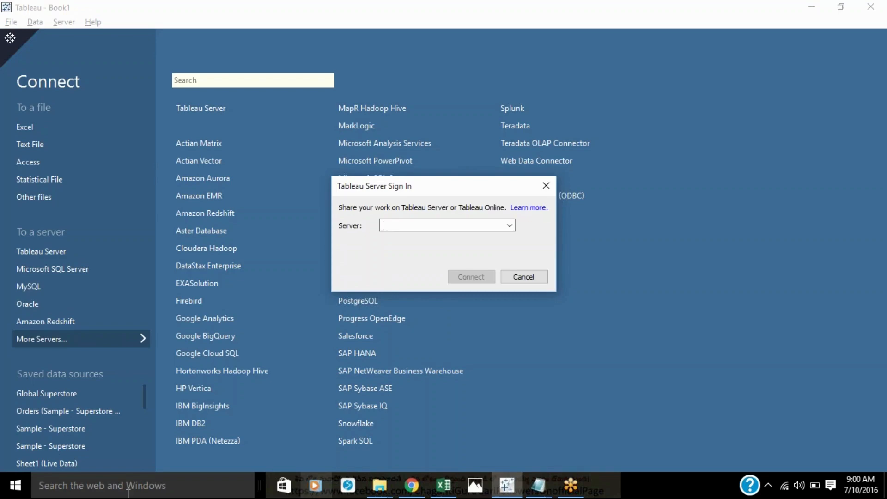
Step: Switch to File Explorer and open the Tableau Architecture diagram image from the tableau folder on drive C
left_click(379, 485)
left_click(325, 445)
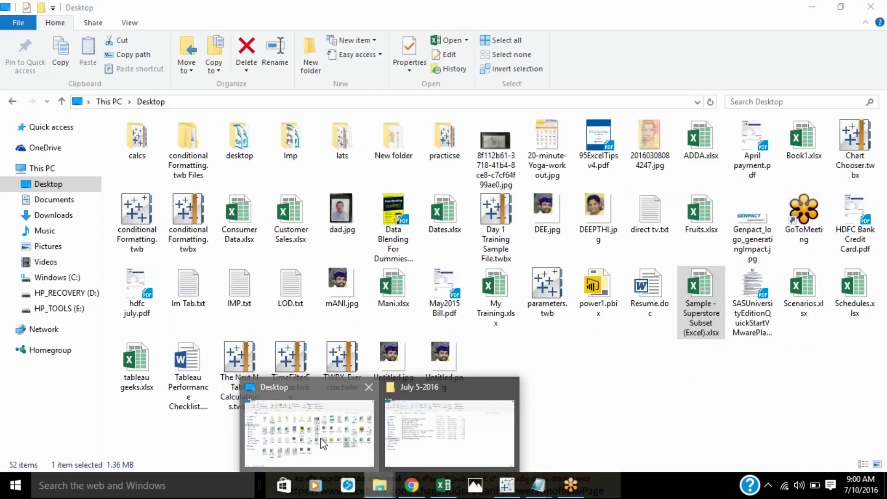
left_click(71, 278)
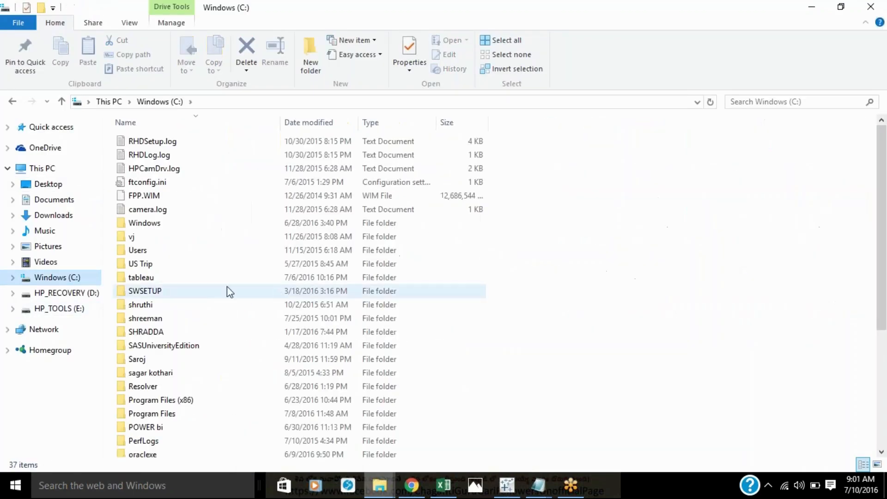
double_click(155, 280)
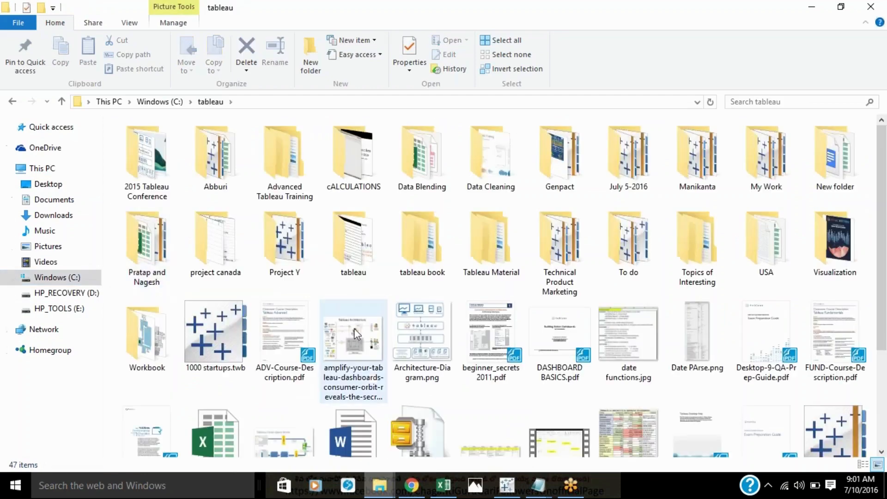
left_click(354, 330)
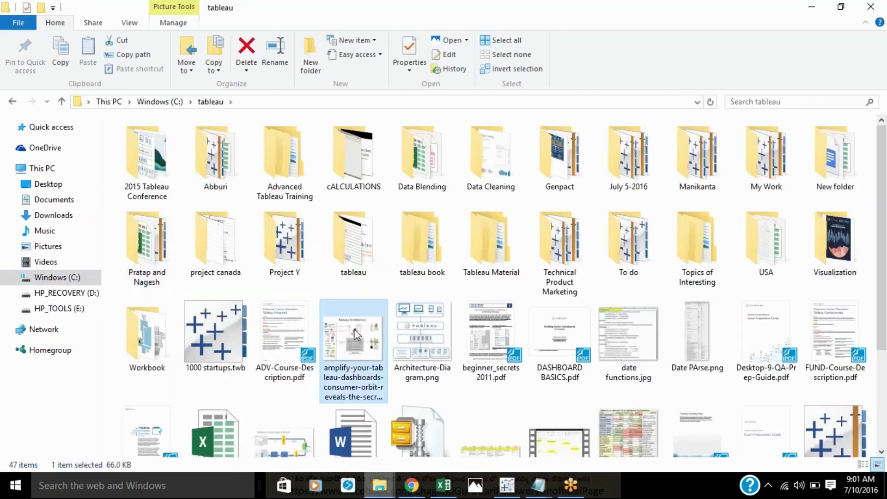
double_click(354, 334)
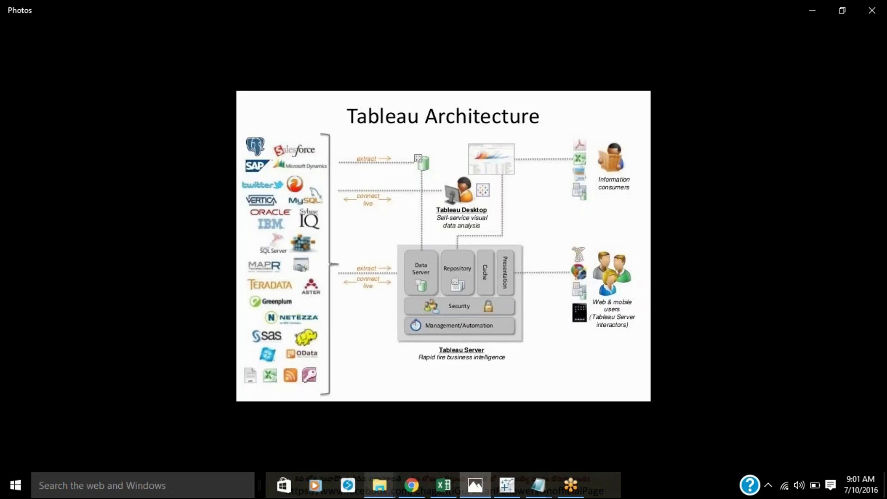
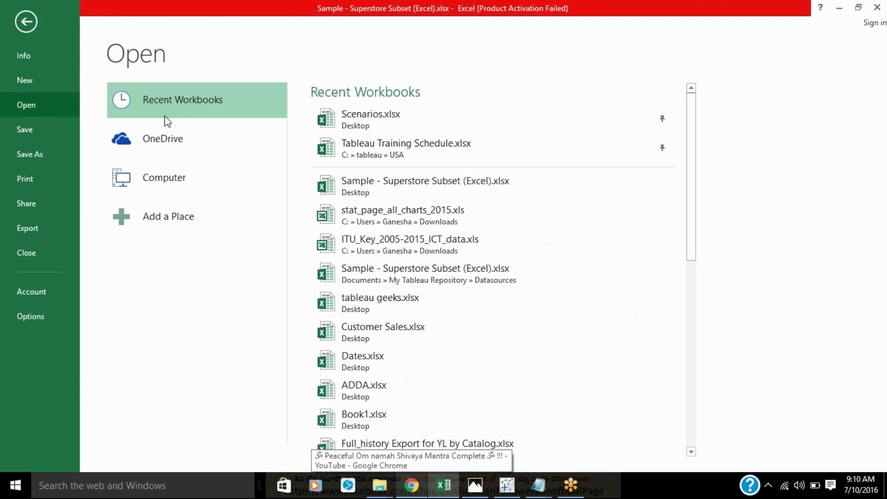
Step: Open Tableau Training Schedule.xlsx in Excel and examine the topics of its Day 1 to Day 24 course plan
left_click(384, 143)
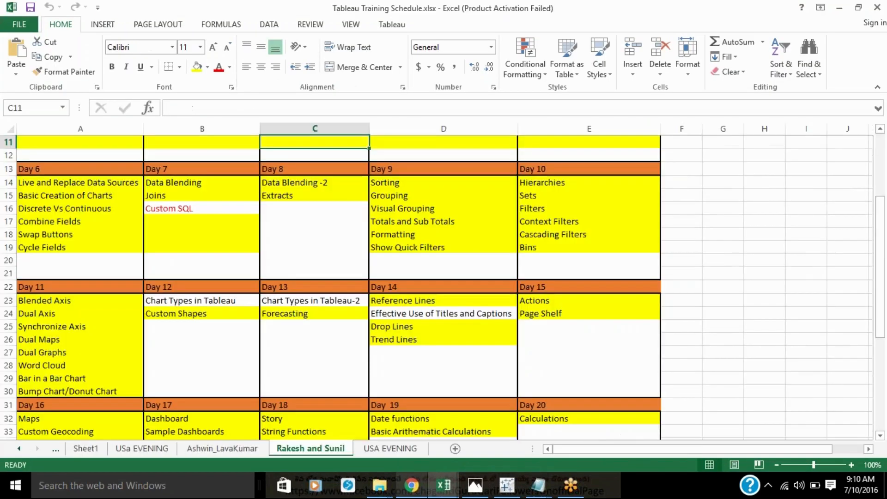
left_click(270, 287)
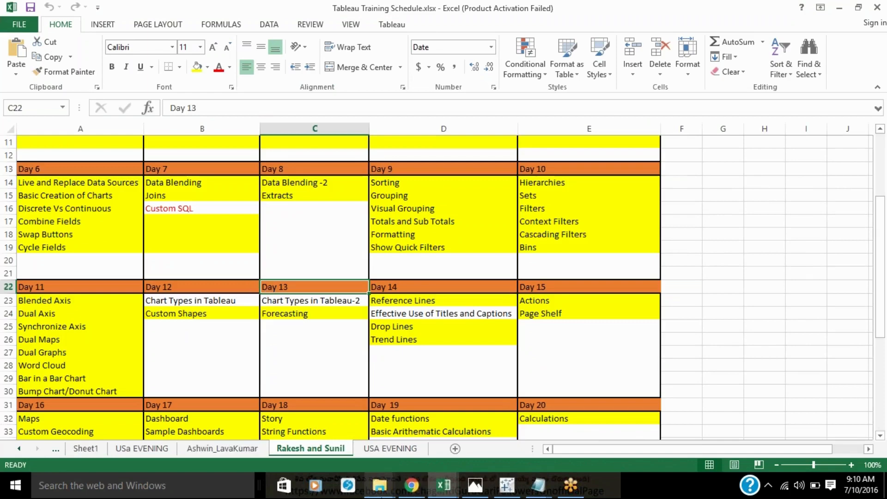
scroll(286, 277, "up", 4)
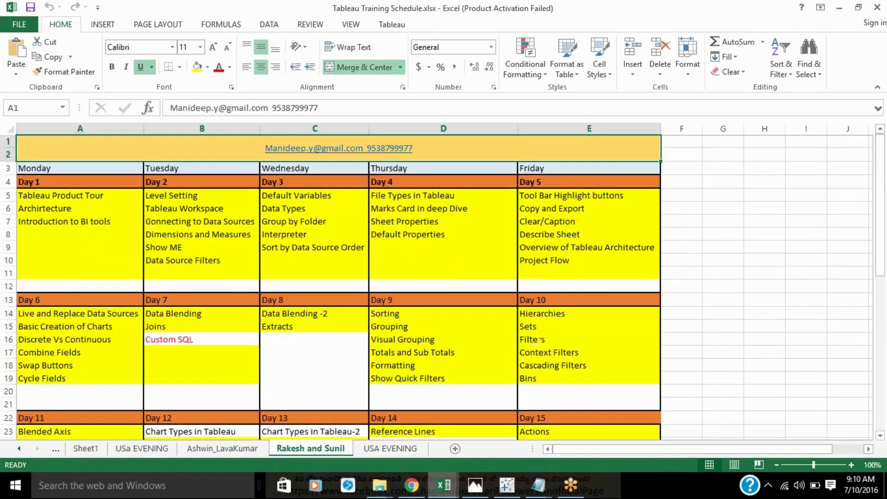
left_click(287, 301)
key("Down")
key("Down")
key("Down")
key("Down")
key("Down")
key("Down")
key("Down")
key("Down")
key("Down")
key("Down")
key("Down")
key("Down")
key("Down")
key("Down")
key("Down")
key("Down")
key("Down")
key("Down")
key("Down")
key("Down")
key("Down")
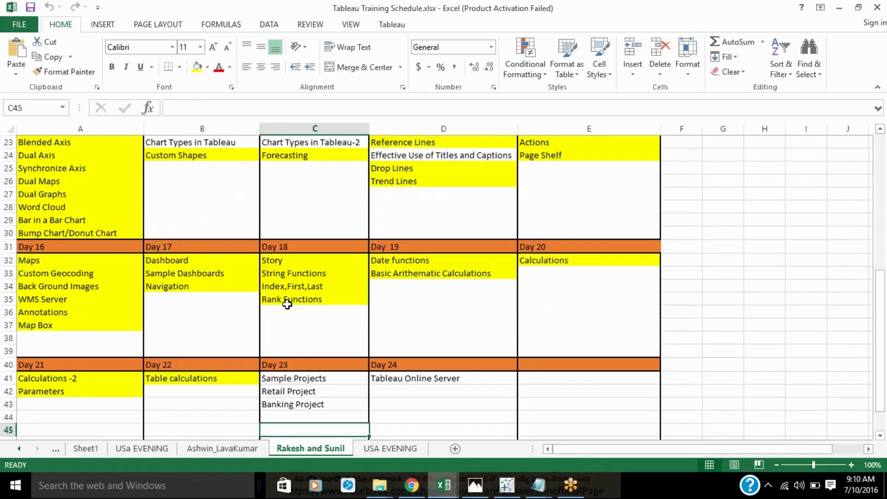
Step: Examine the dated training topics on the last USA EVENING sheet from the first week down to the end of the schedule
left_click(401, 447)
key("ctrl+Home")
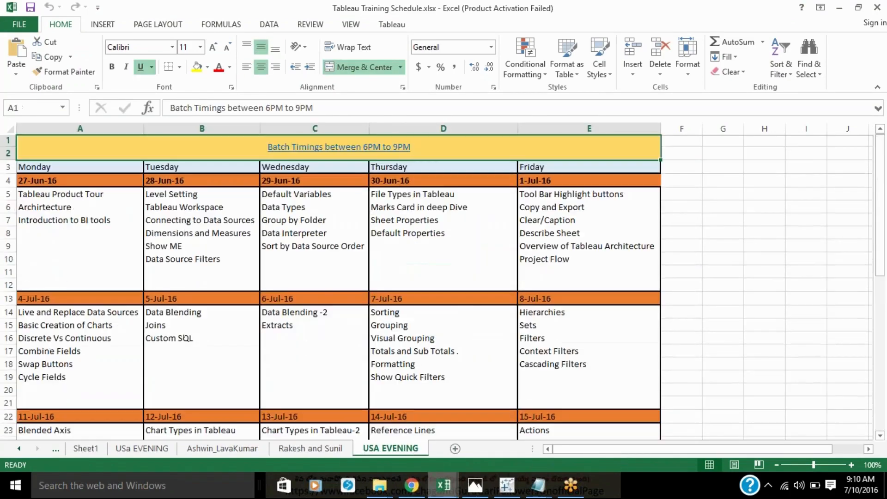
key("Down")
key("Down")
key("Down")
key("Down")
key("Down")
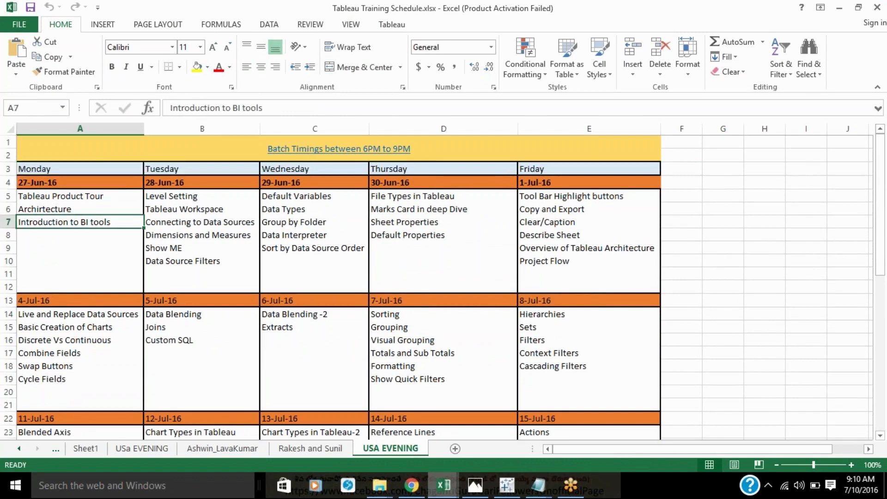
key("Down")
key("Down")
key("Down")
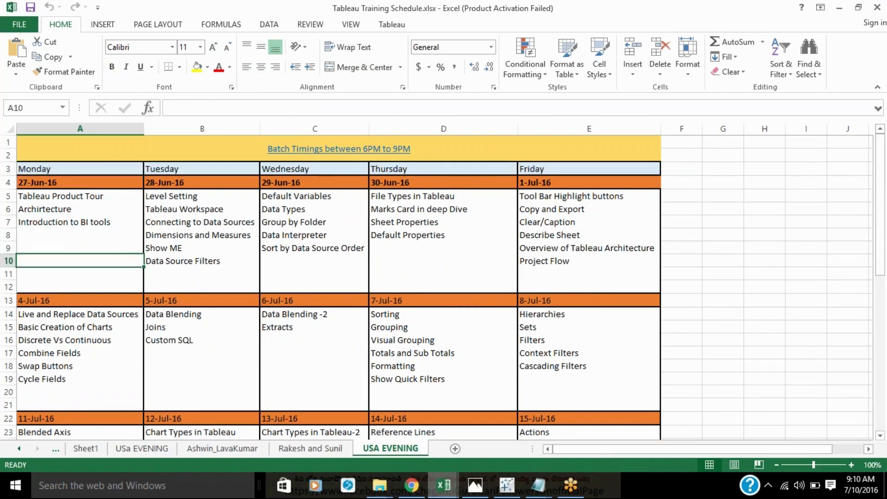
key("Down")
key("Down")
key("Down")
key("Down")
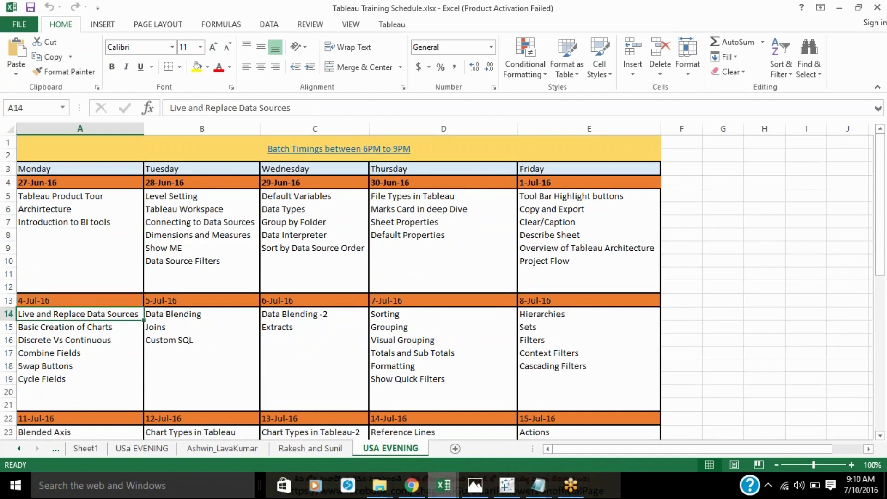
key("Down")
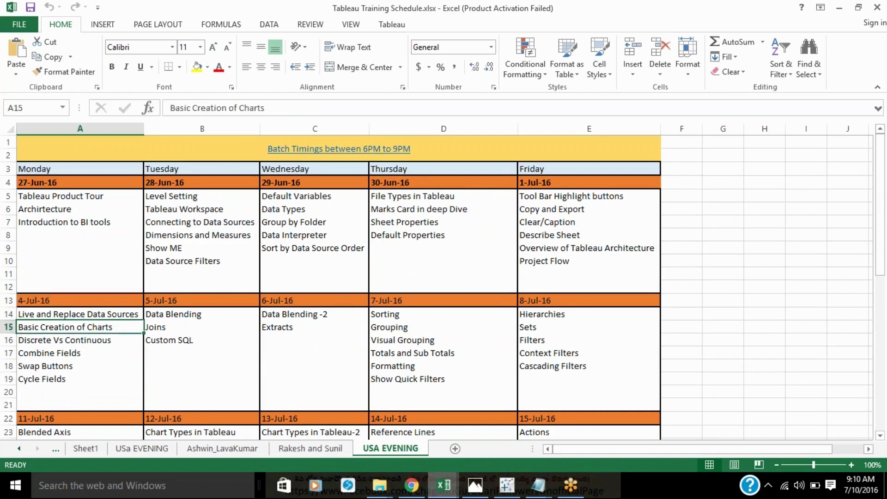
key("Down")
key("Down")
key("Down")
key("Down")
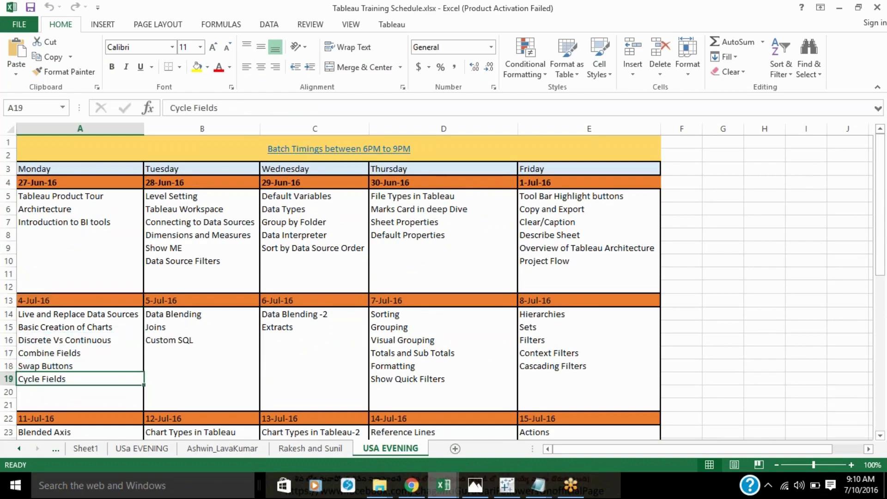
key("Down")
key("Down")
key("Down")
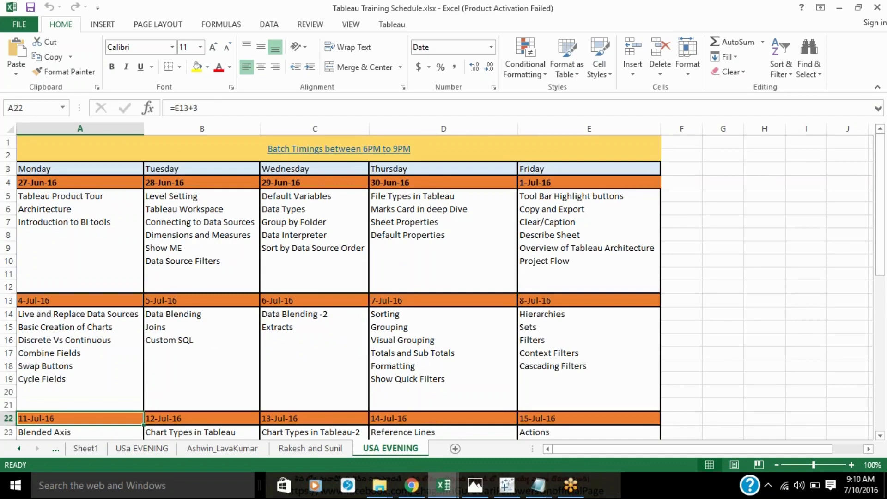
key("Down")
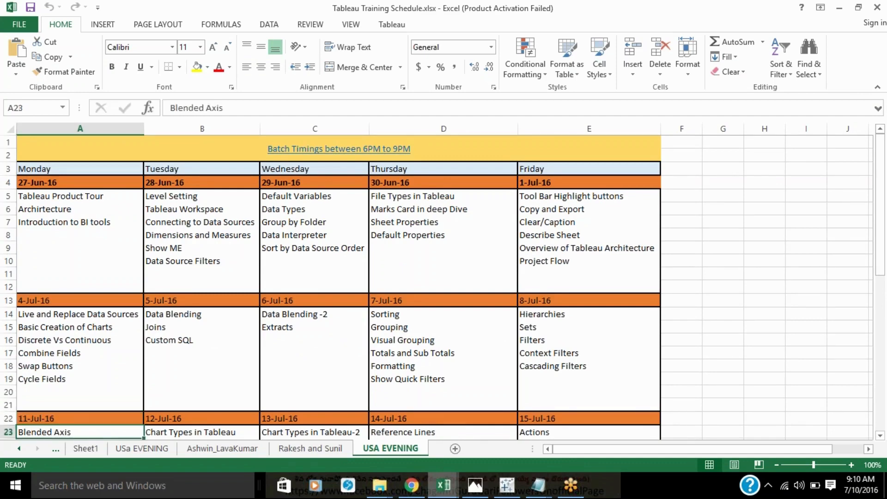
key("Down")
key("Down")
key("Down")
key("Down")
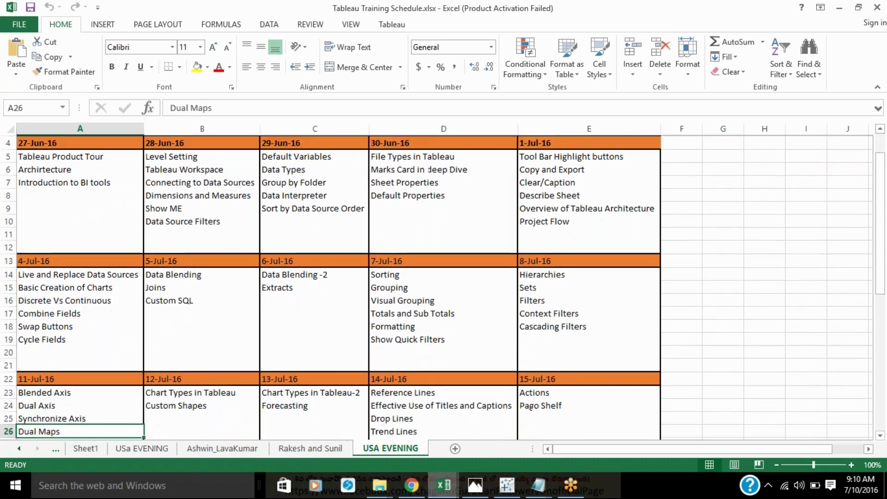
key("Down")
key("Down")
key("Down")
key("Down")
key("Down")
key("Down")
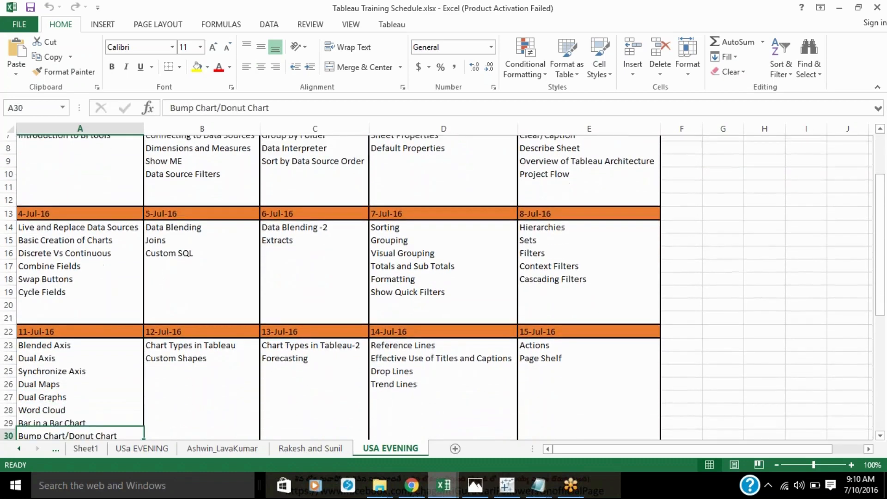
key("Down")
key("Down")
key("Down")
key("Down")
key("Down")
key("Down")
key("Down")
key("Down")
key("Down")
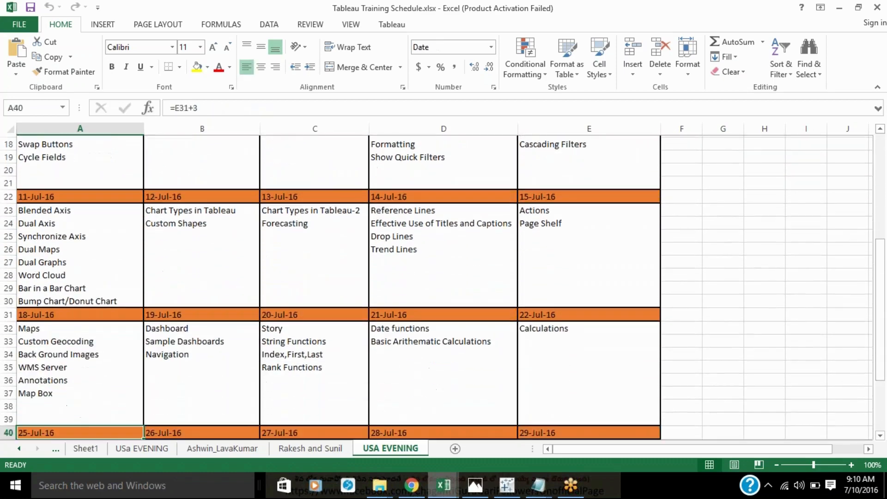
key("Down")
key("Down")
key("Down")
key("Down")
key("Down")
key("Down")
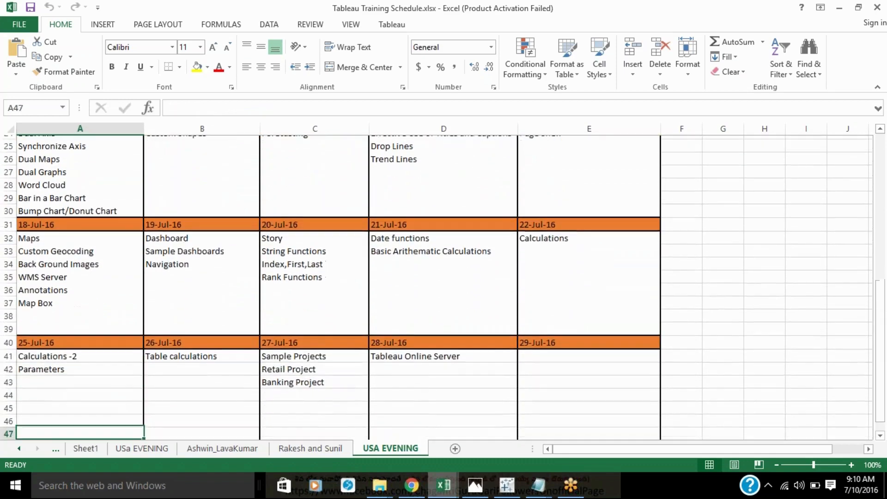
key("Down")
Step: Go back up through the USA EVENING schedule to its 27-Jun-16 start date
key("Up")
key("Up")
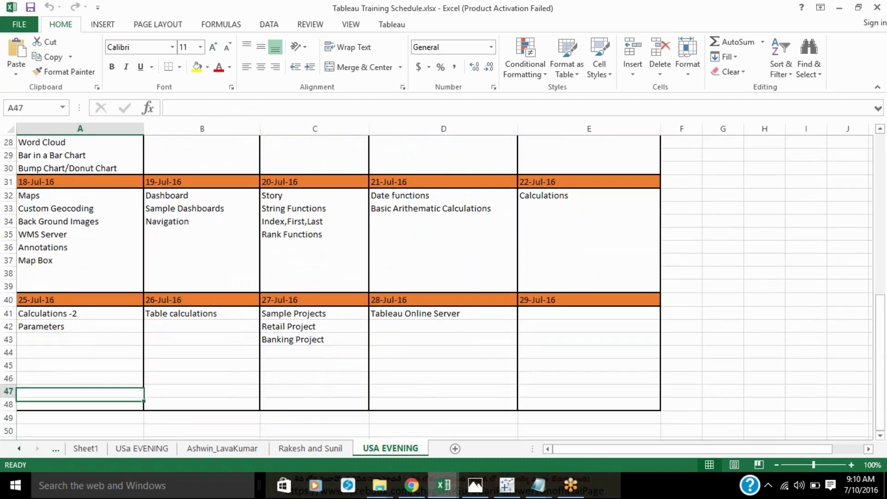
key("Up")
key("Up")
key("Up")
key("Up")
key("Up")
key("Up")
key("Up")
key("Up")
key("Up")
key("Up")
key("Up")
key("Up")
key("Up")
key("Up")
key("Up")
key("Up")
key("Up")
key("Up")
key("Up")
key("Up")
key("Up")
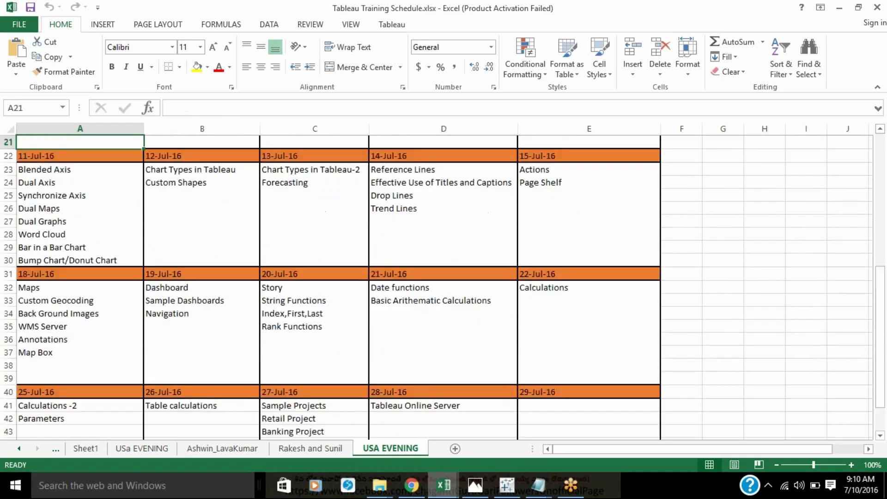
key("Up")
key("Up")
key("Up")
key("Up")
key("Up")
key("Up")
key("Up")
key("Up")
key("Down")
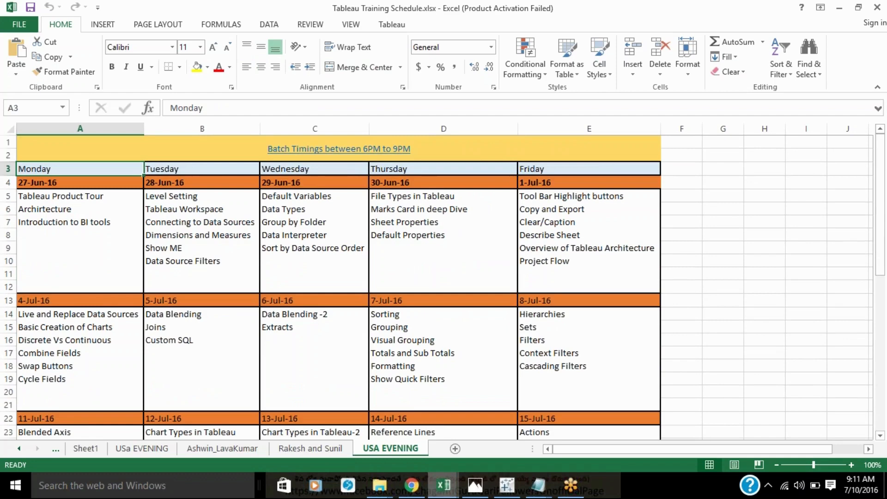
key("Down")
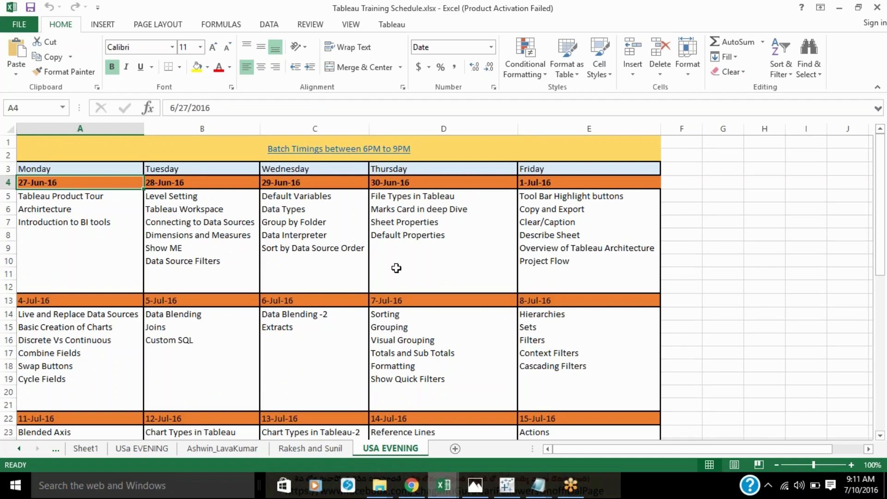
Step: Switch to Tableau, cancel the Tableau Server sign-in and return to Dashboard 1
left_click(507, 485)
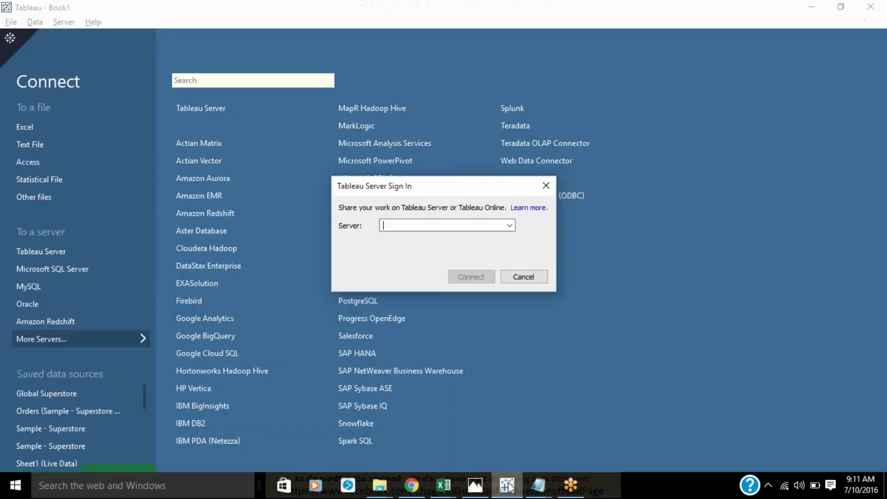
left_click(518, 279)
left_click(11, 40)
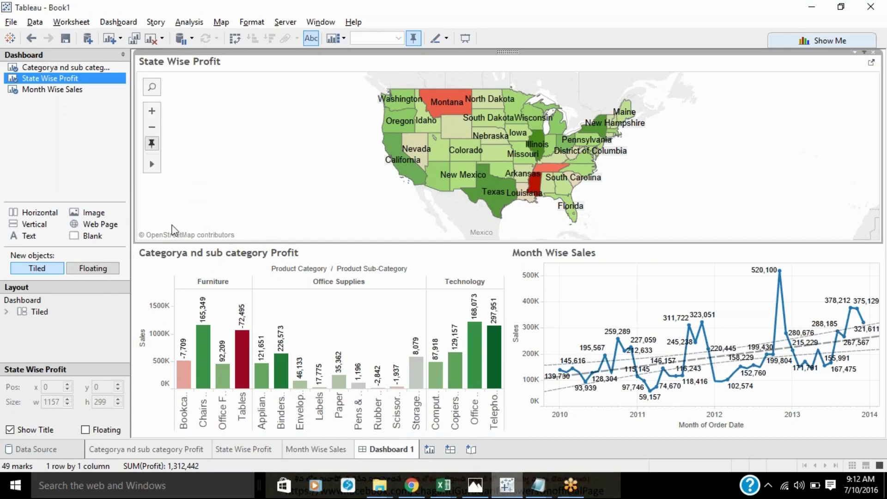
Step: Review the category and sub-category profit, State Wise Profit and Month Wise Sales worksheets one after another
left_click(121, 449)
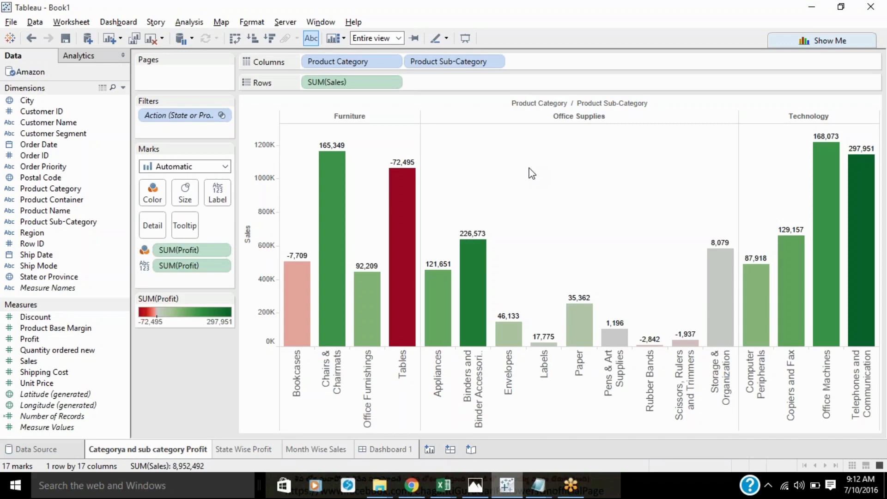
left_click(257, 449)
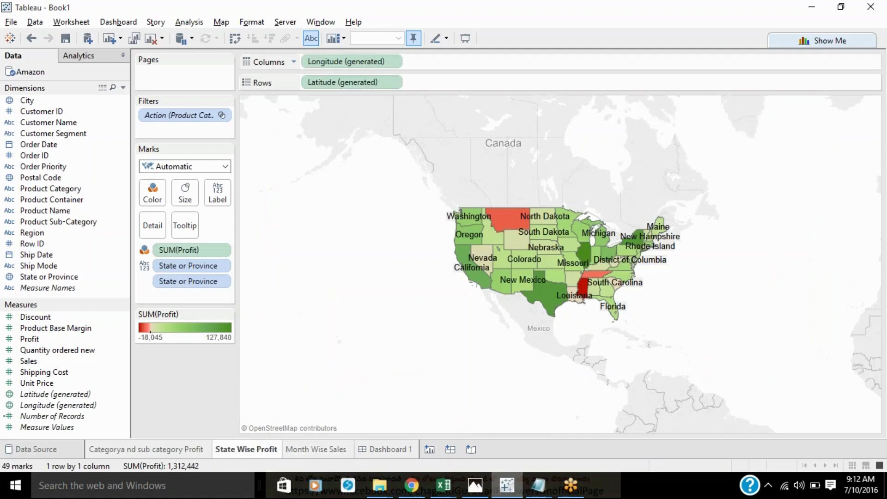
left_click(254, 136)
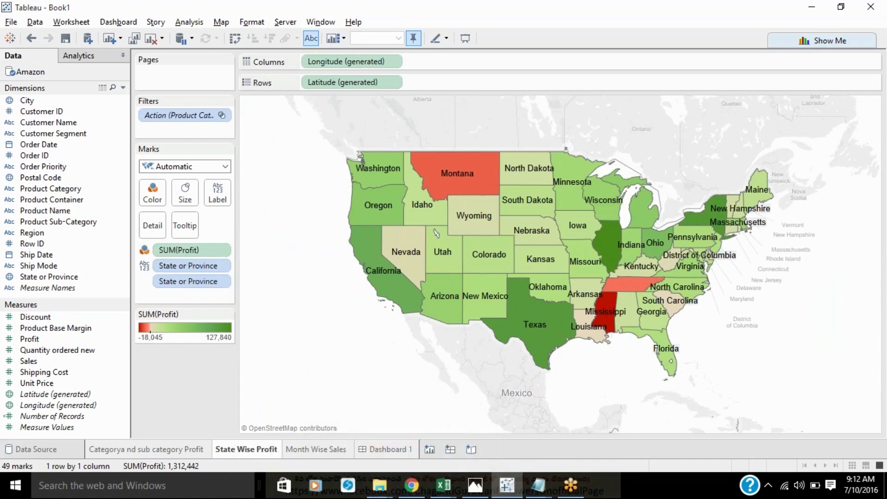
left_click(291, 449)
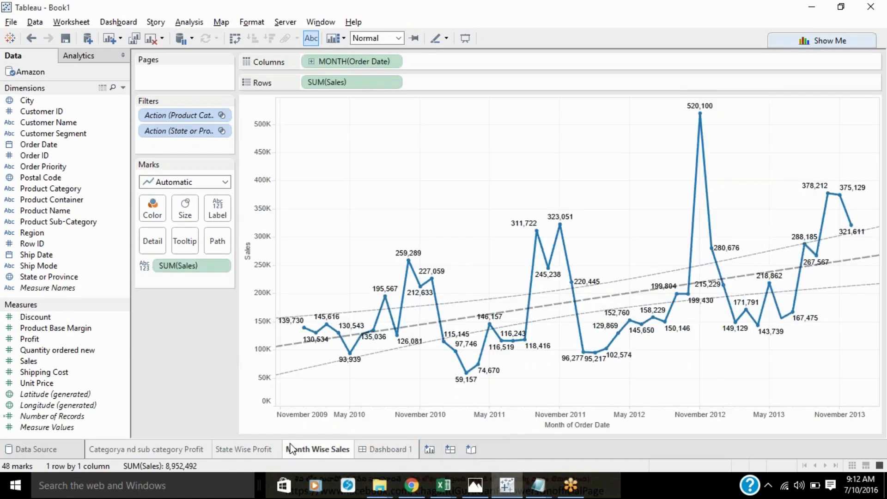
Step: Return to Dashboard 1 and switch to the Tableau Training Schedule workbook in Excel
left_click(387, 450)
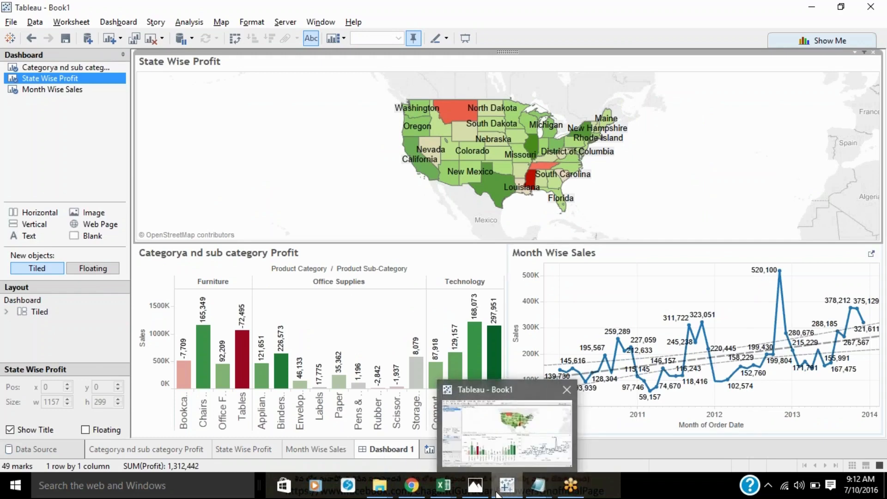
mouse_move(431, 493)
mouse_move(498, 434)
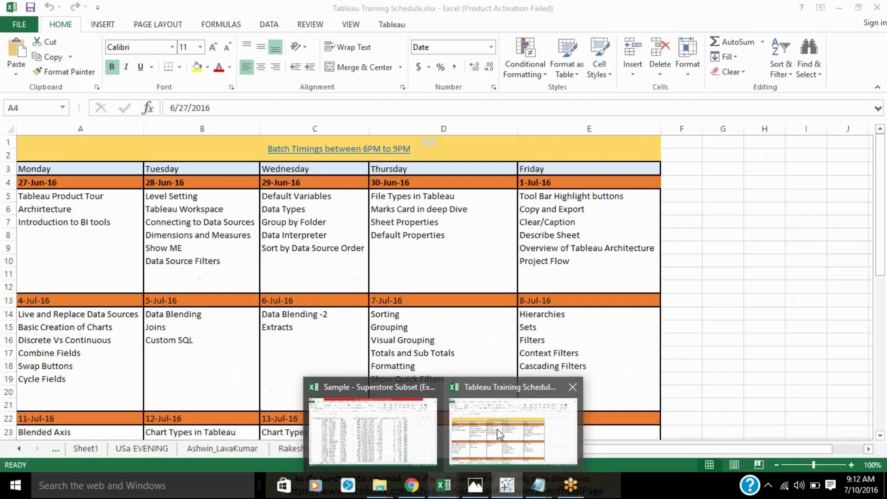
left_click(498, 434)
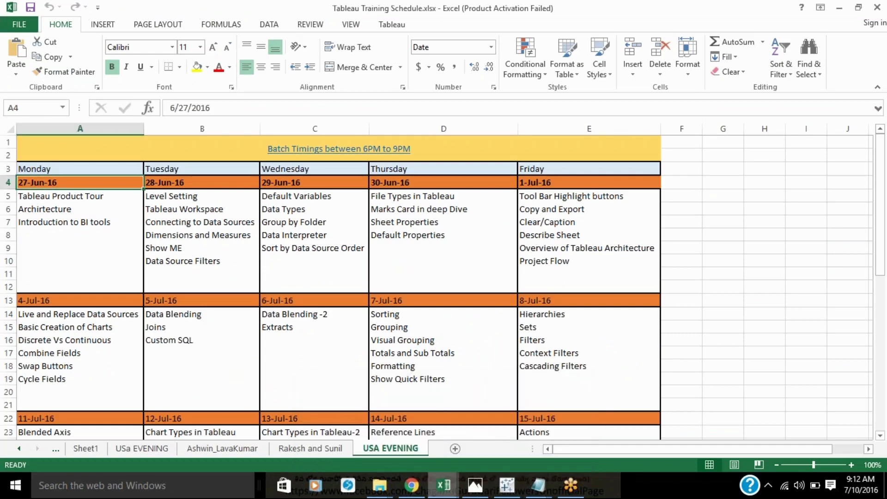
Step: Examine the USA EVENING schedule topics from the first week down to the week of 18-Jul-16
left_click(443, 289)
key("Down")
key("Down")
key("Down")
key("Down")
key("Down")
key("Down")
key("Down")
key("Down")
key("Down")
key("Down")
key("Down")
key("Down")
key("Down")
key("Down")
key("Down")
key("Down")
key("Down")
key("Down")
key("Down")
key("Down")
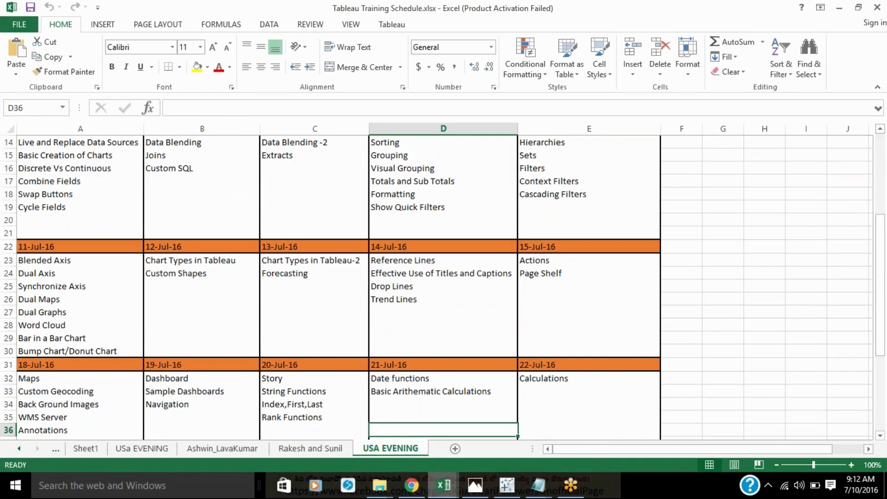
left_click(248, 276)
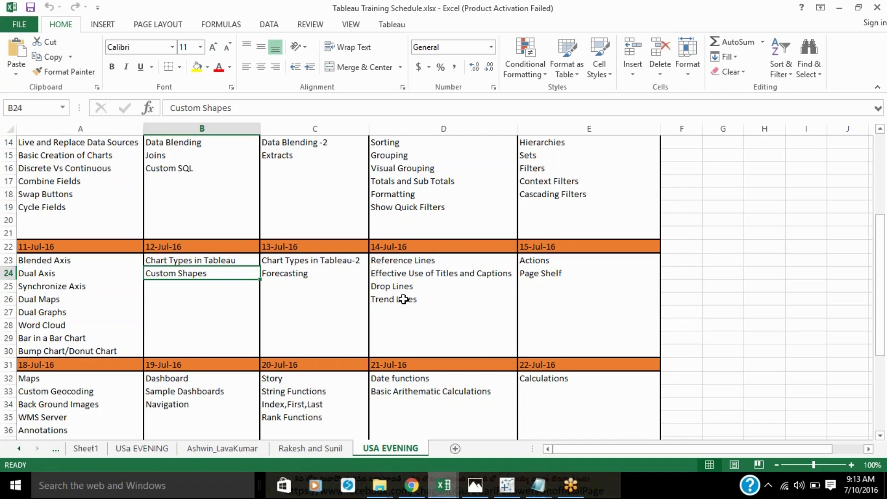
left_click(878, 8)
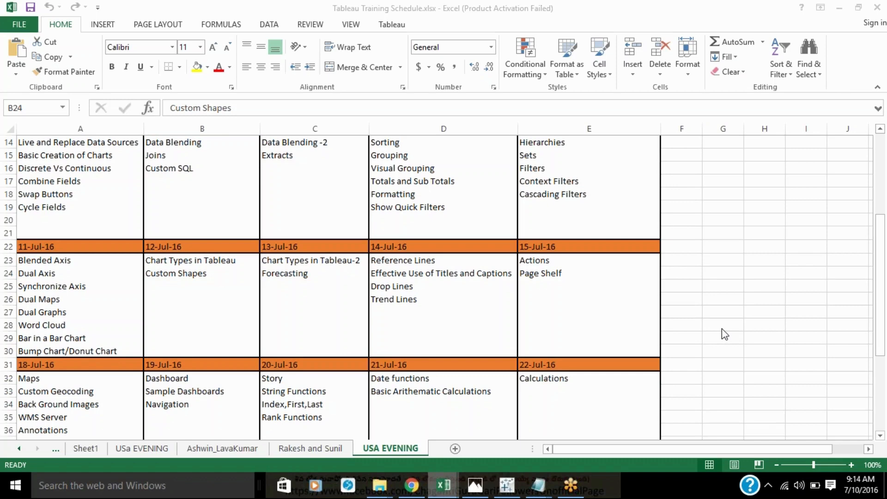
Step: Switch to Tableau and show the full list of server connections on the start page
left_click(506, 493)
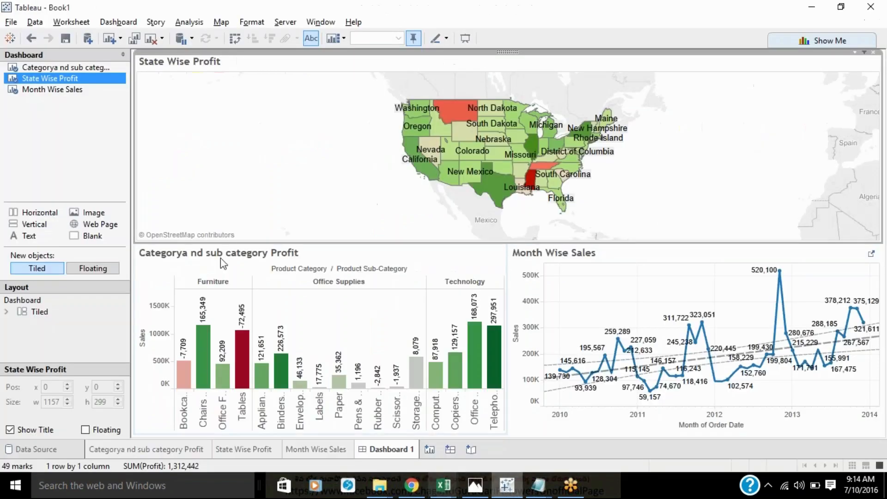
left_click(10, 38)
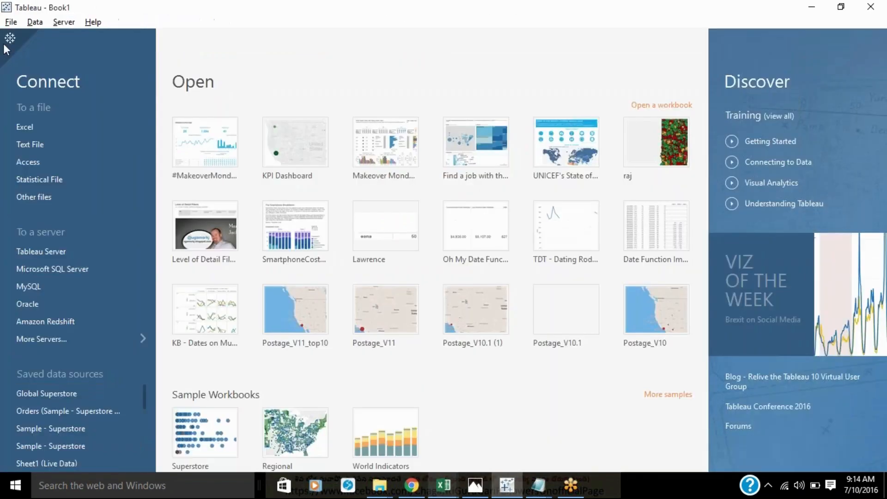
left_click(74, 338)
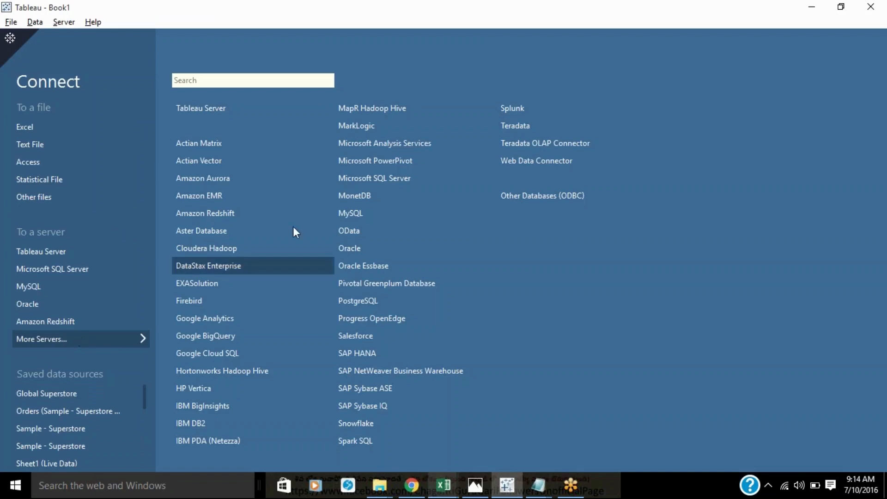
Step: Inspect the Oracle connection form and its Initial SQL window, and cancel both dialogs
left_click(347, 249)
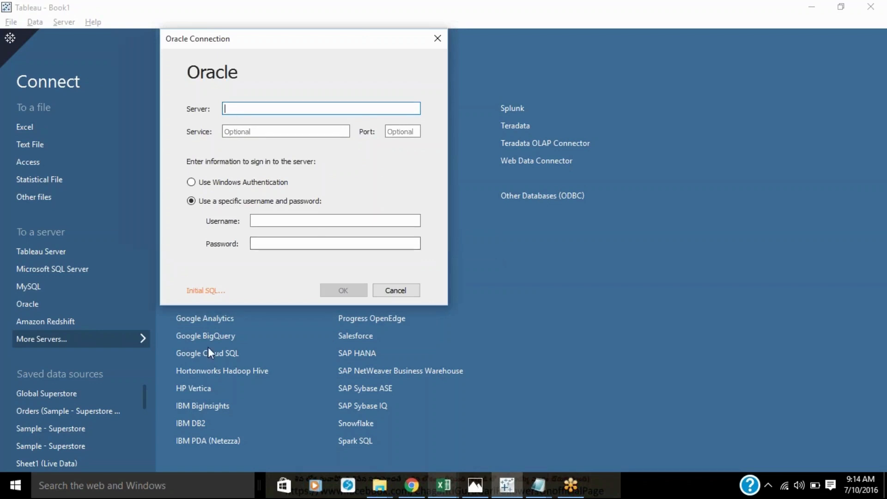
left_click(196, 291)
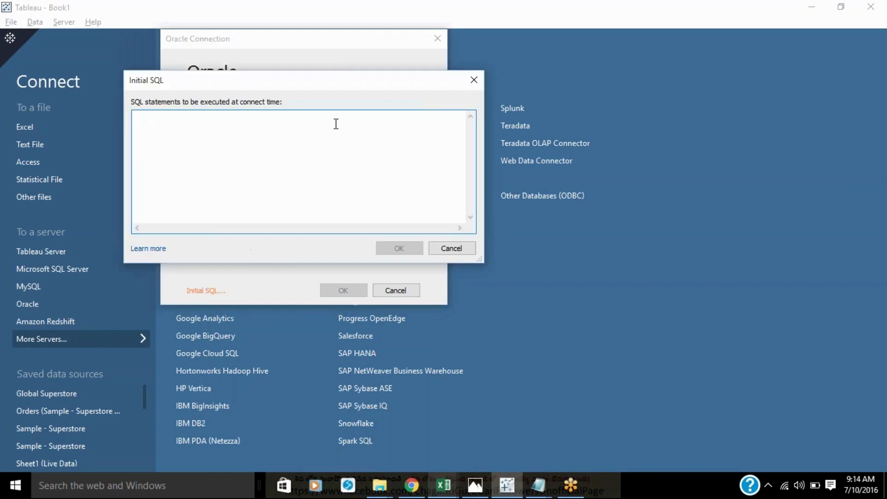
left_click(461, 248)
left_click(395, 290)
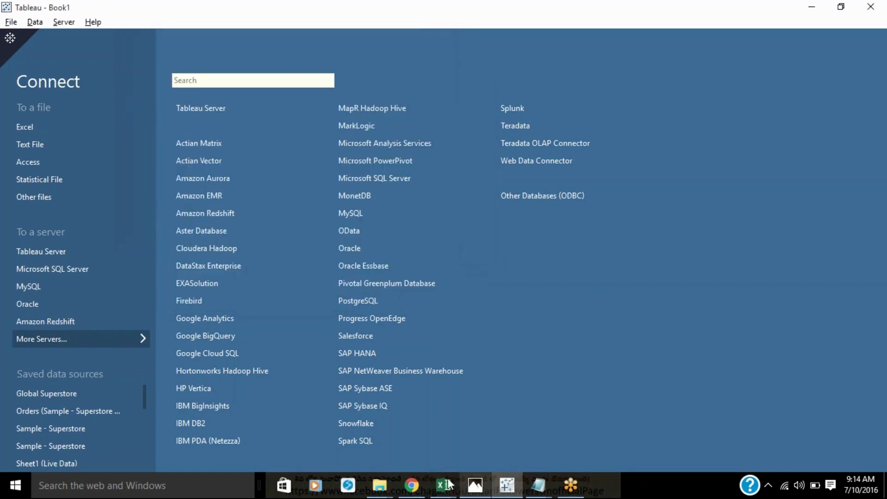
Step: Bring up the training schedule in Excel and switch to the Tableau Architecture image in Photos
mouse_move(444, 489)
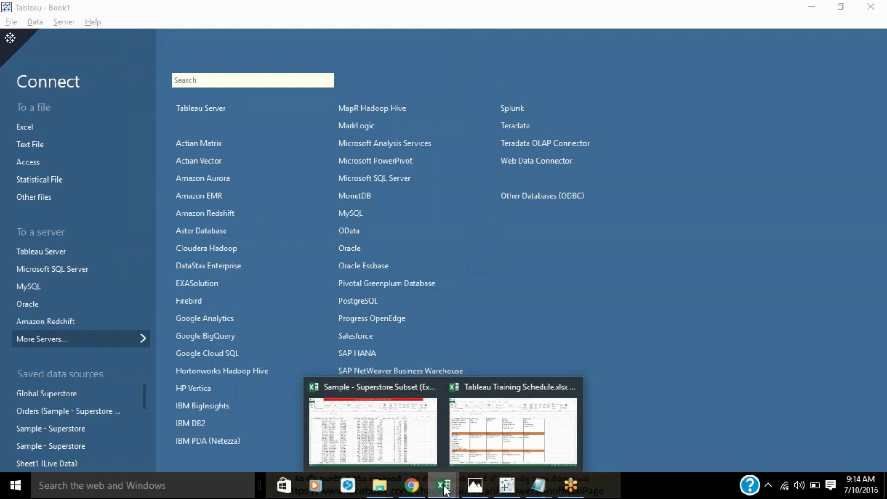
left_click(504, 430)
mouse_move(479, 484)
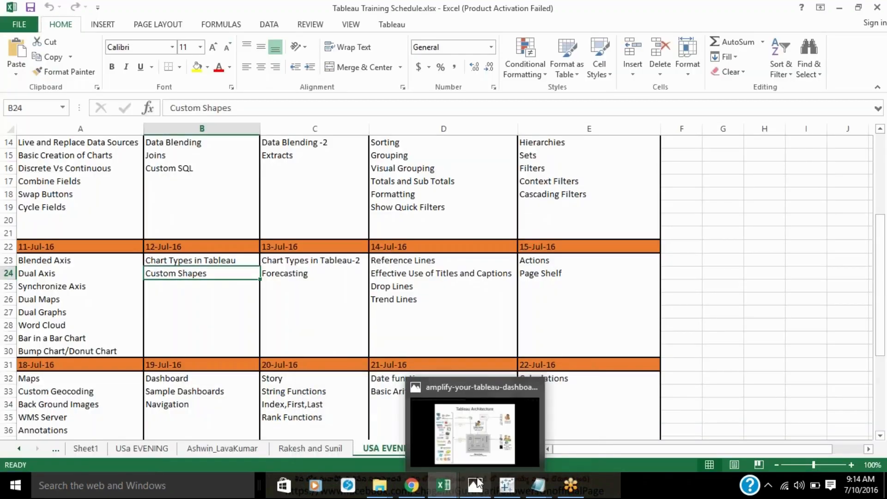
left_click(475, 443)
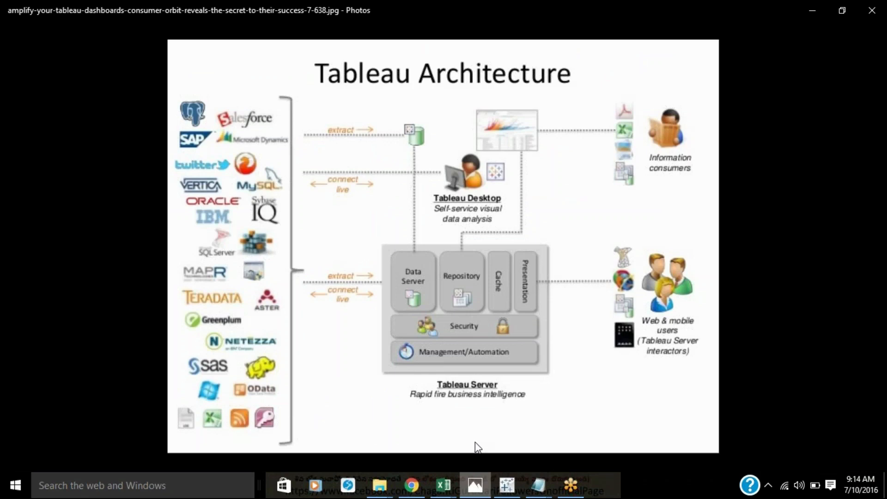
mouse_move(409, 493)
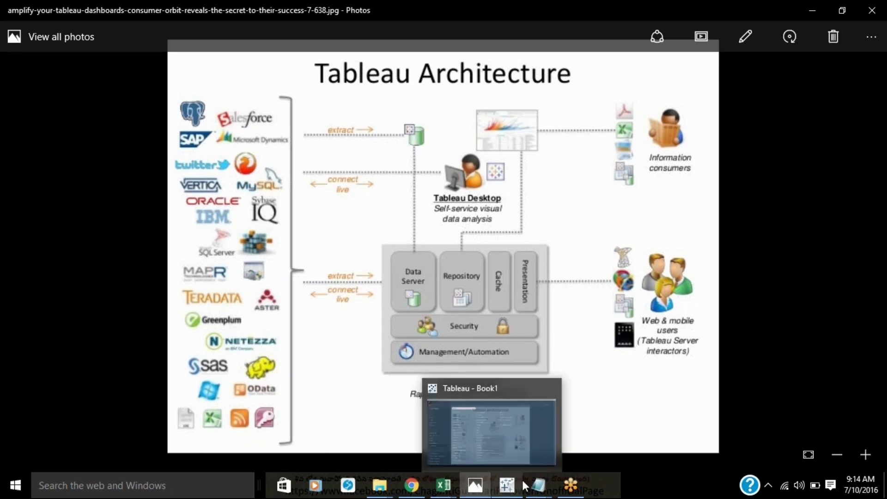
left_click(507, 486)
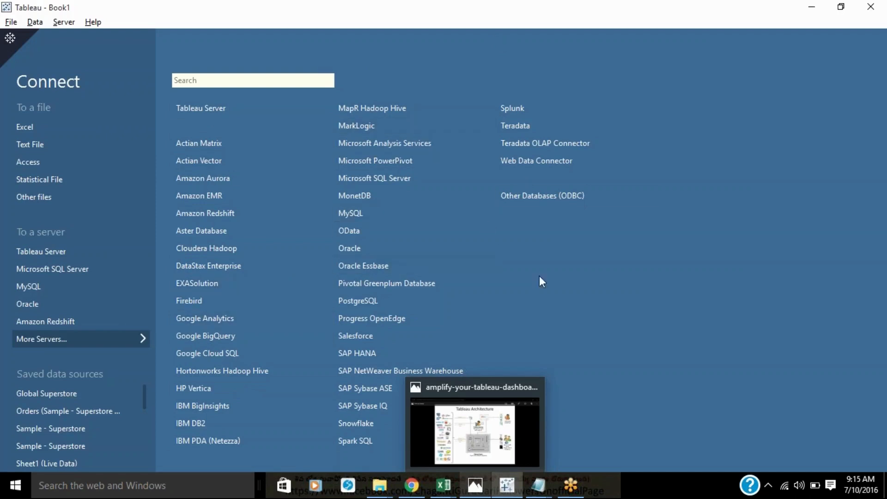
mouse_move(498, 438)
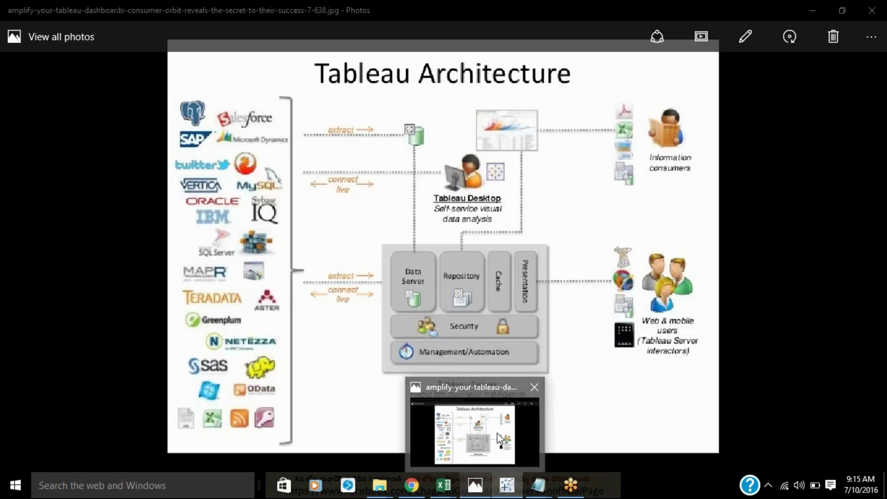
left_click(499, 438)
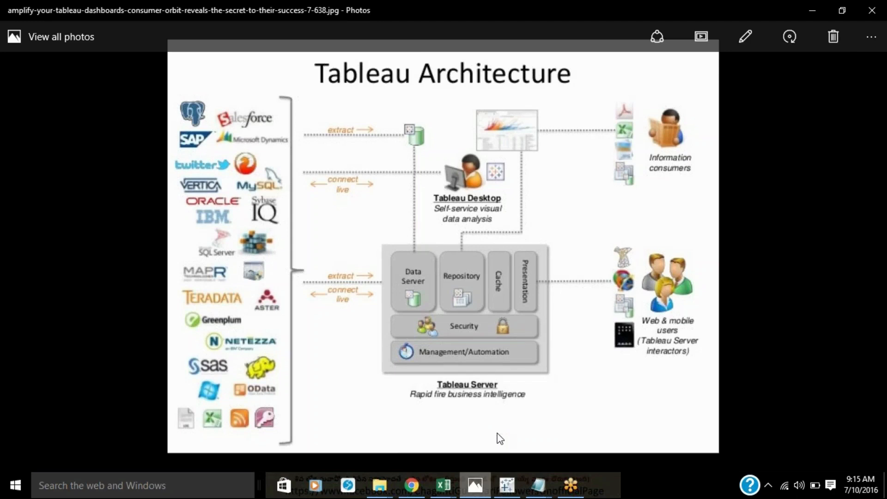